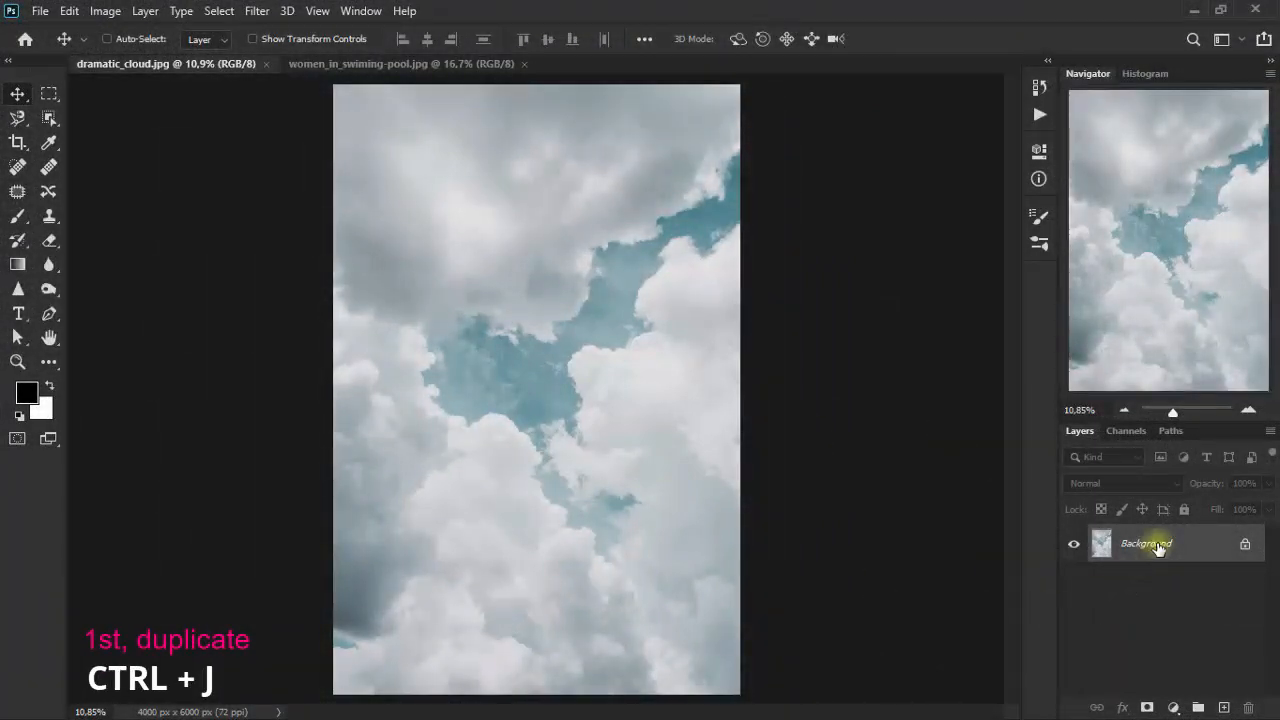
Step: Duplicate the Background layer and start a Surface Blur on the copy with a radius of 9 pixels
{"action": "key", "text": "ctrl+j"}
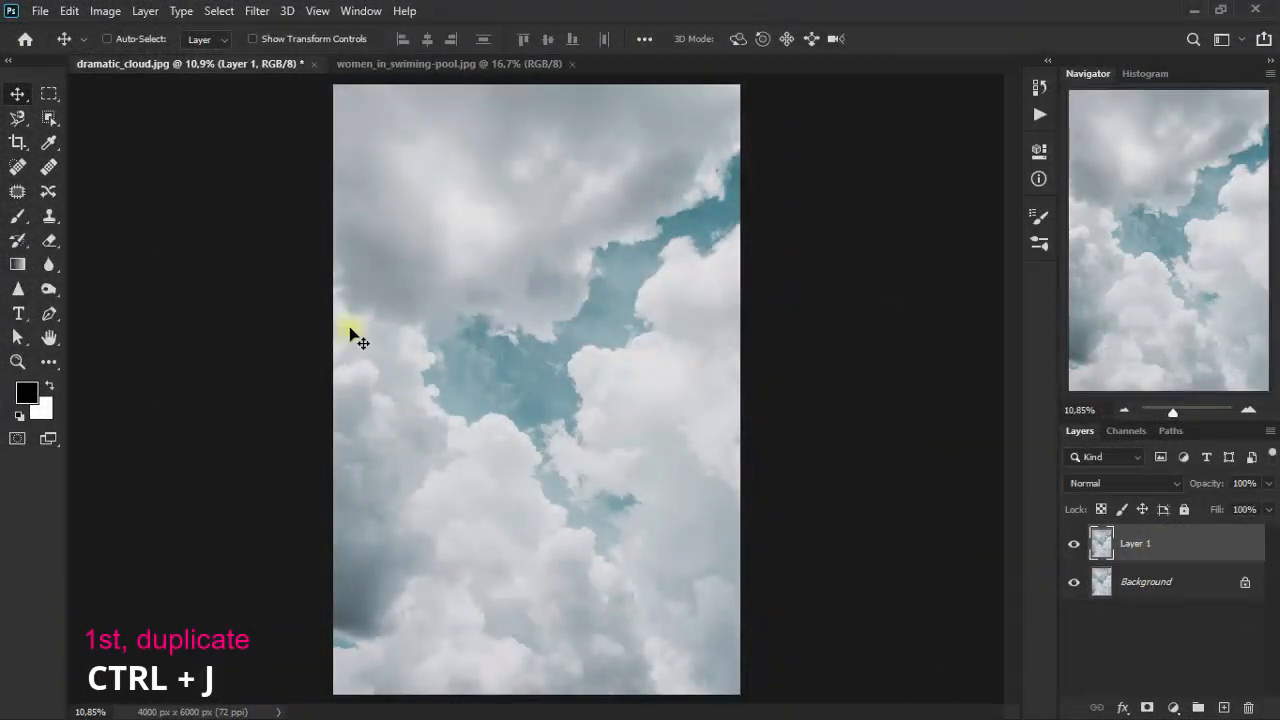
{"action": "left_click", "coordinate": [257, 11]}
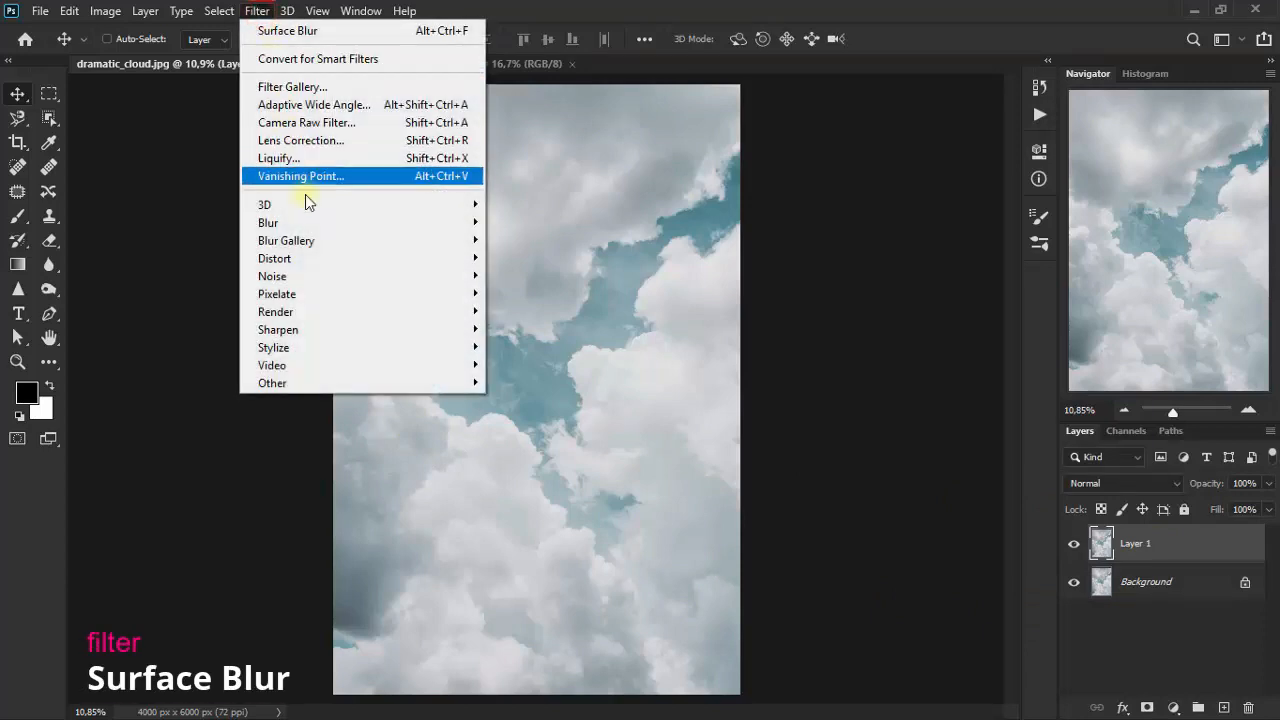
{"action": "mouse_move", "coordinate": [333, 224]}
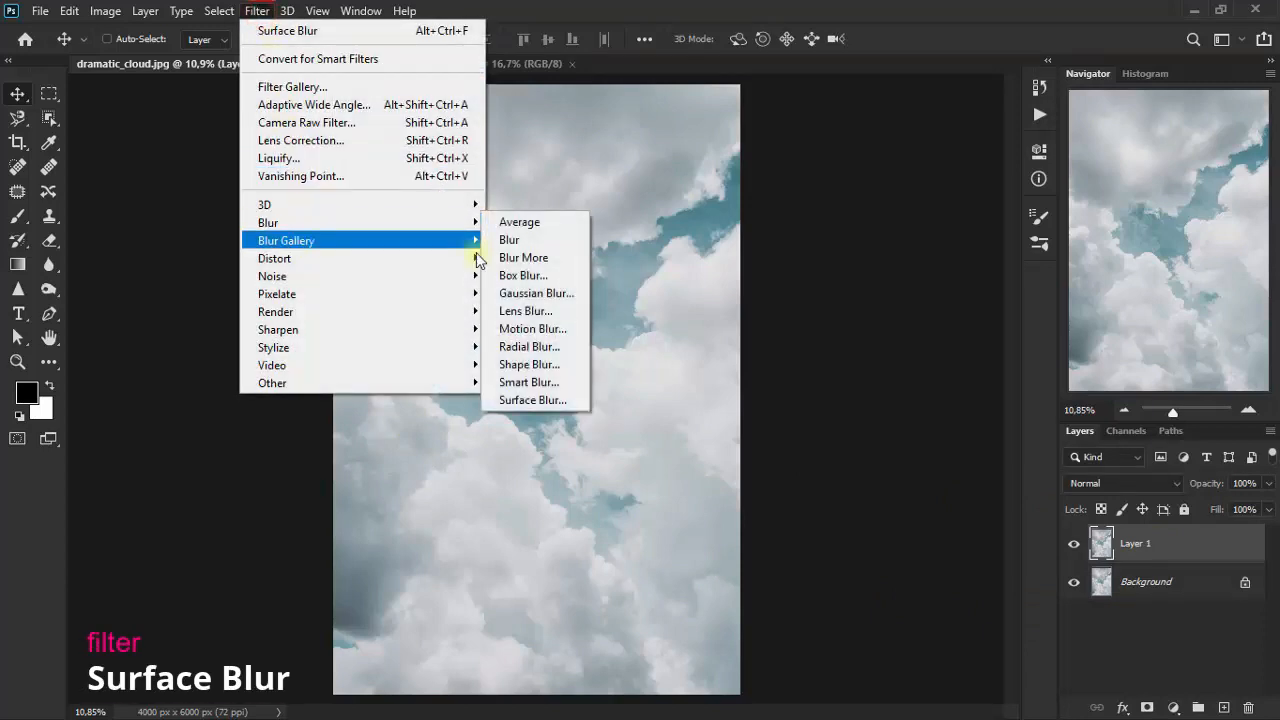
{"action": "left_click", "coordinate": [530, 400]}
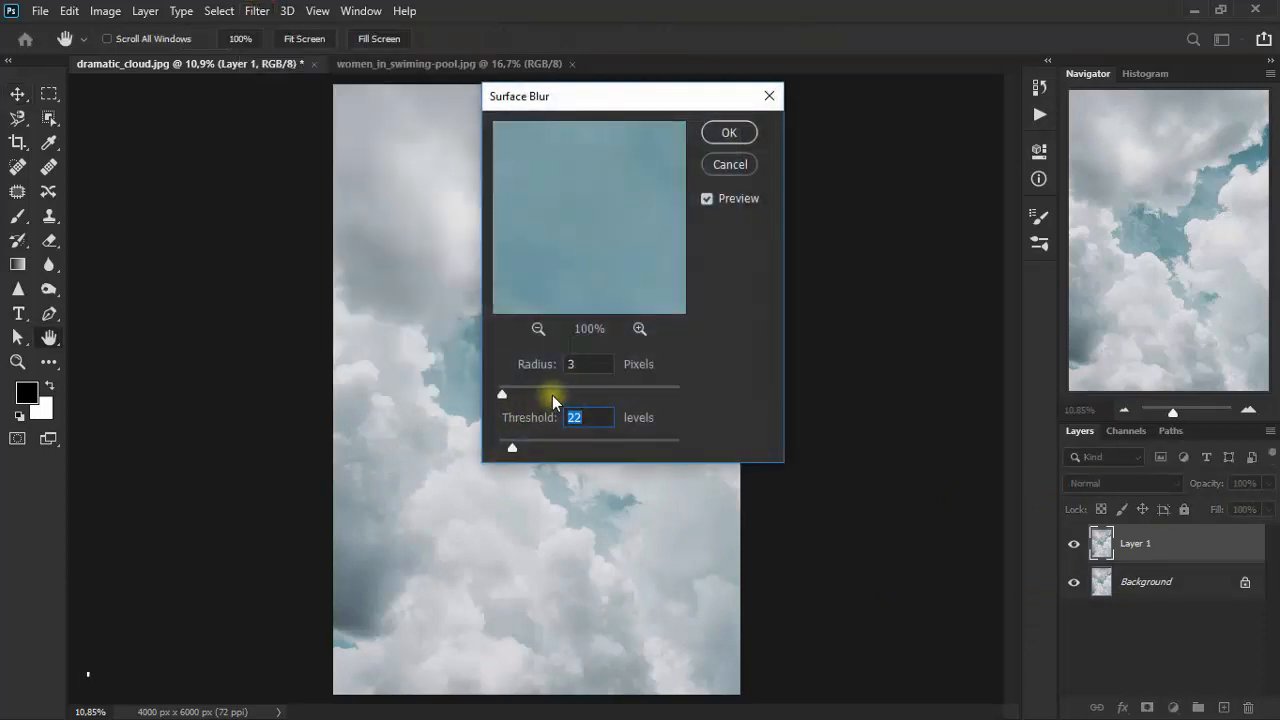
{"action": "left_click", "coordinate": [539, 329]}
{"action": "left_click", "coordinate": [539, 329]}
{"action": "left_click", "coordinate": [539, 329]}
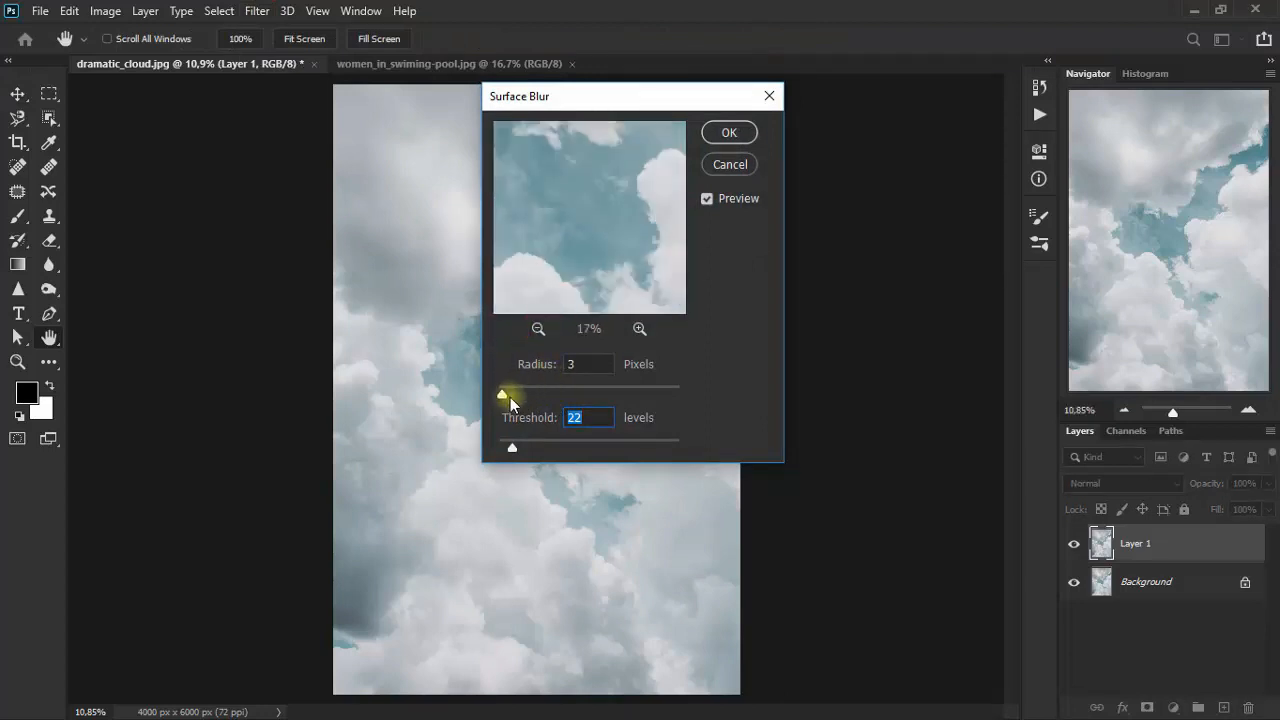
{"action": "left_click", "coordinate": [503, 395]}
{"action": "left_click_drag", "start_coordinate": [505, 398], "coordinate": [513, 398]}
Step: Set the Surface Blur threshold to 64 levels and apply the filter
{"action": "left_click", "coordinate": [514, 447]}
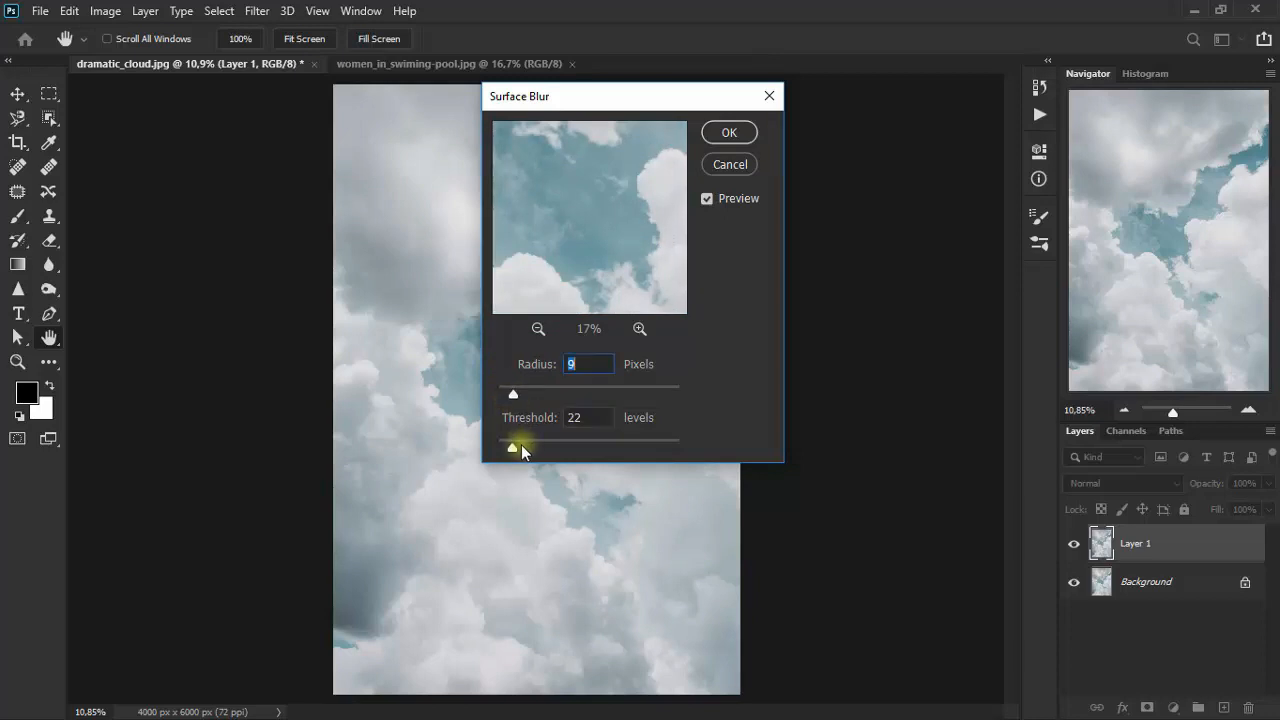
{"action": "left_click_drag", "start_coordinate": [523, 447], "coordinate": [540, 447]}
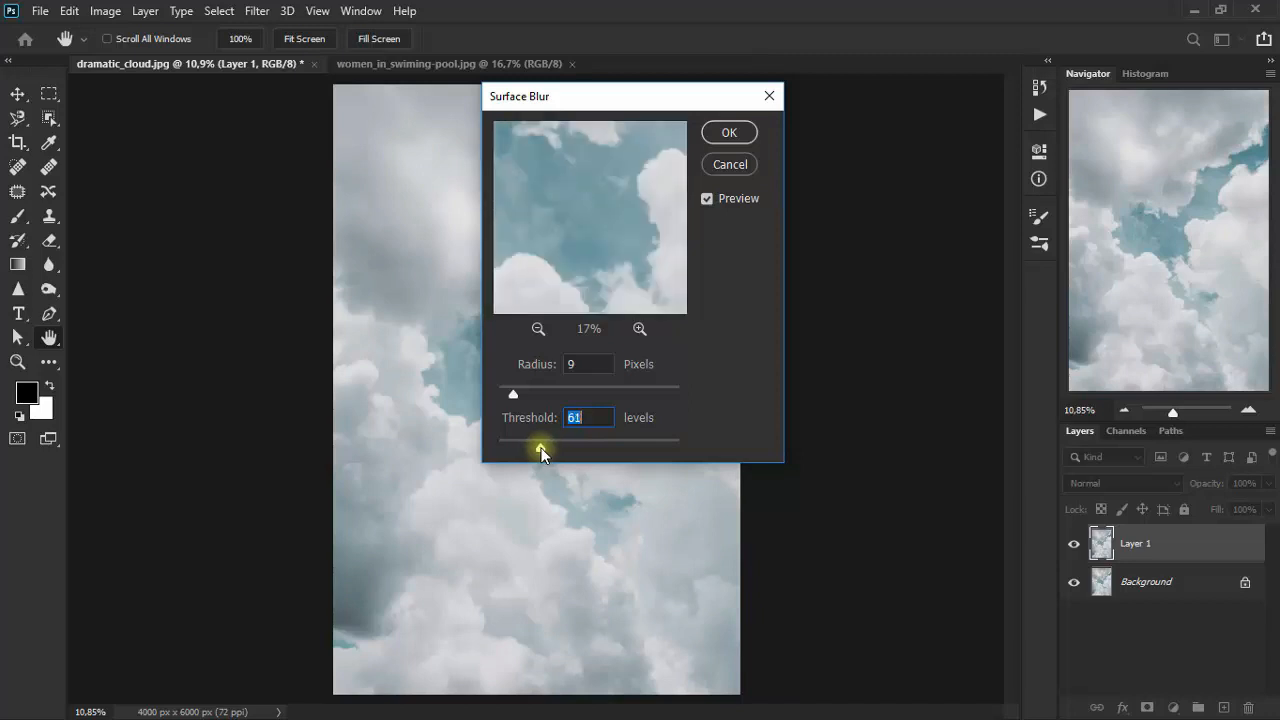
{"action": "left_click", "coordinate": [580, 415]}
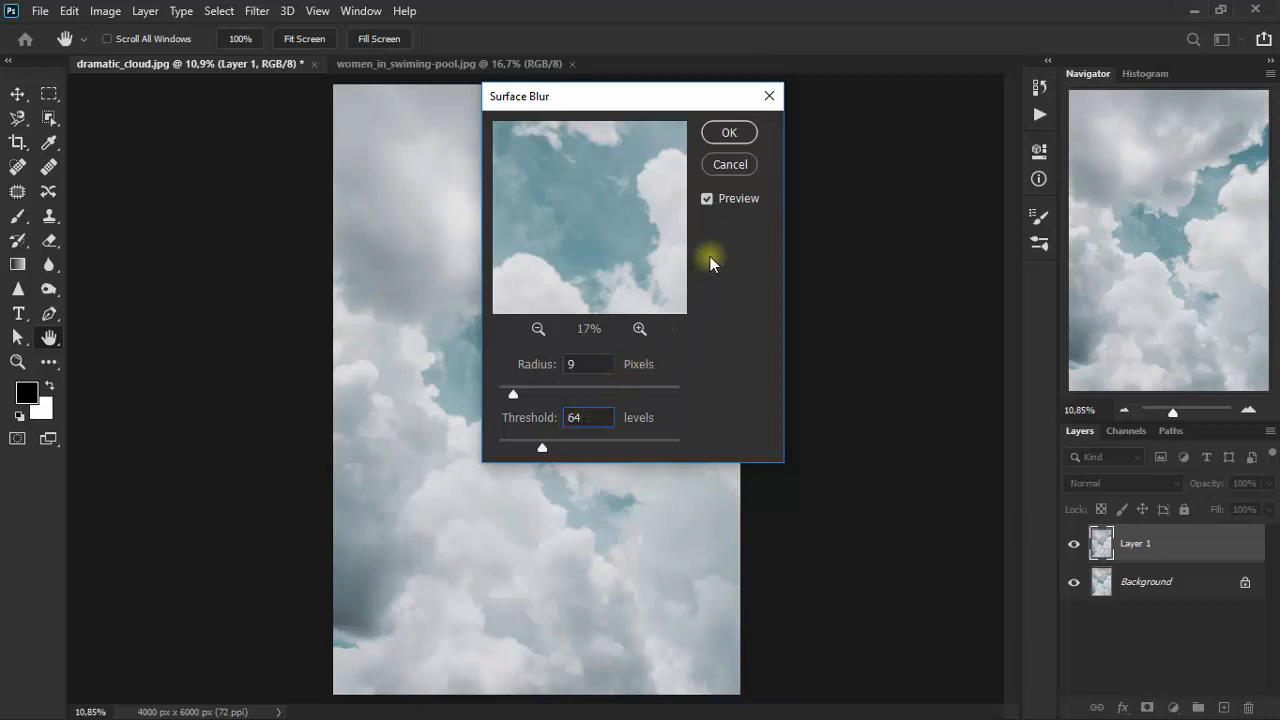
{"action": "left_click", "coordinate": [727, 133]}
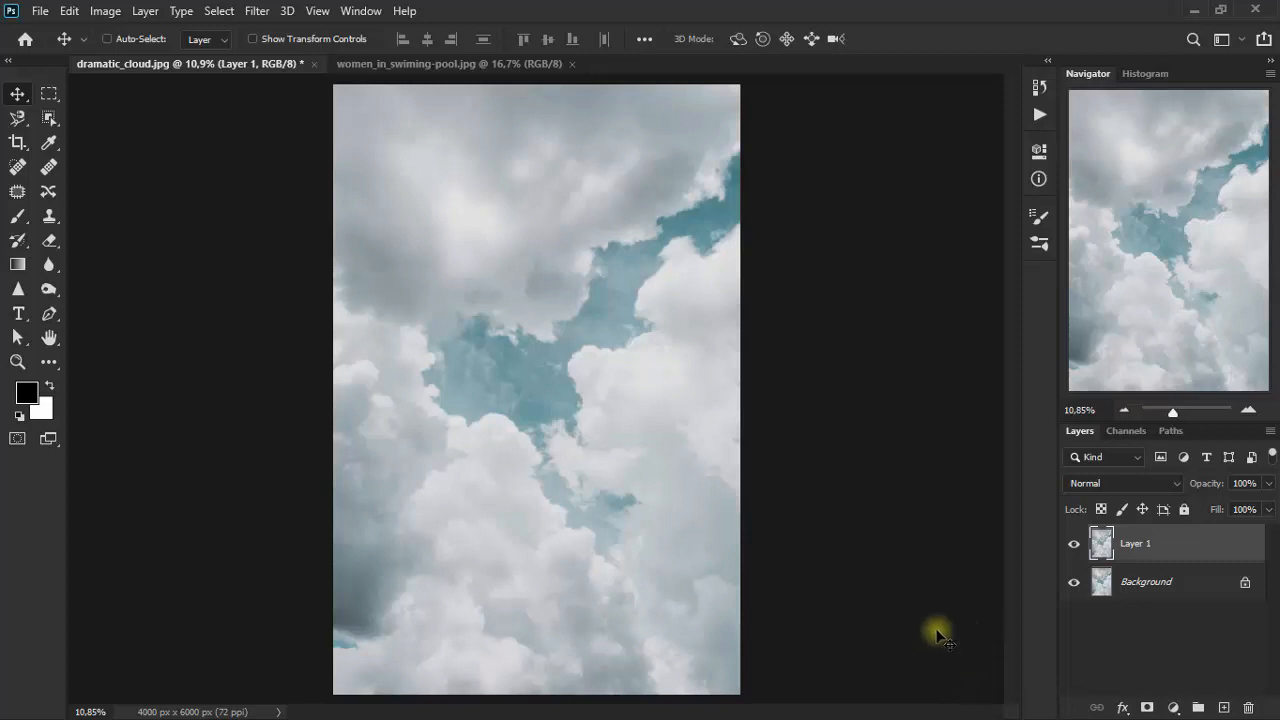
Step: Create a new empty layer above the blurred copy and set the foreground color to e7ff48
{"action": "left_click", "coordinate": [1226, 709]}
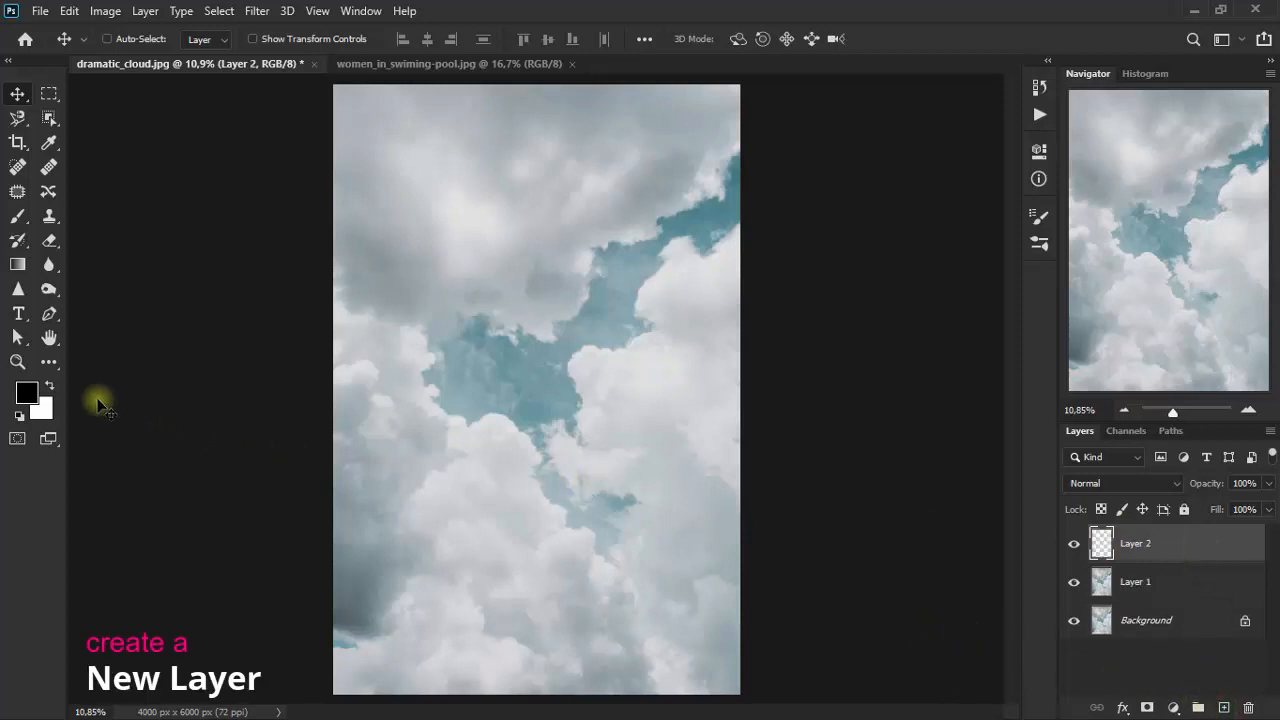
{"action": "left_click", "coordinate": [24, 392]}
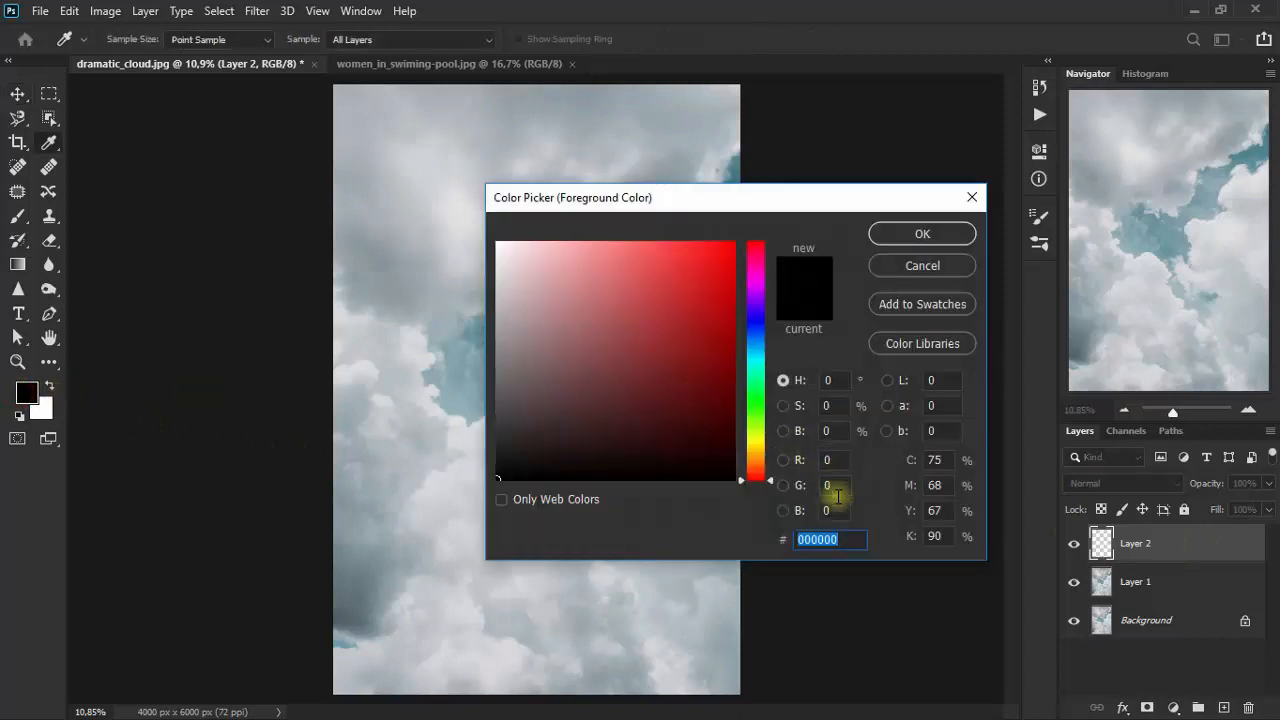
{"action": "type", "text": "e7ff48"}
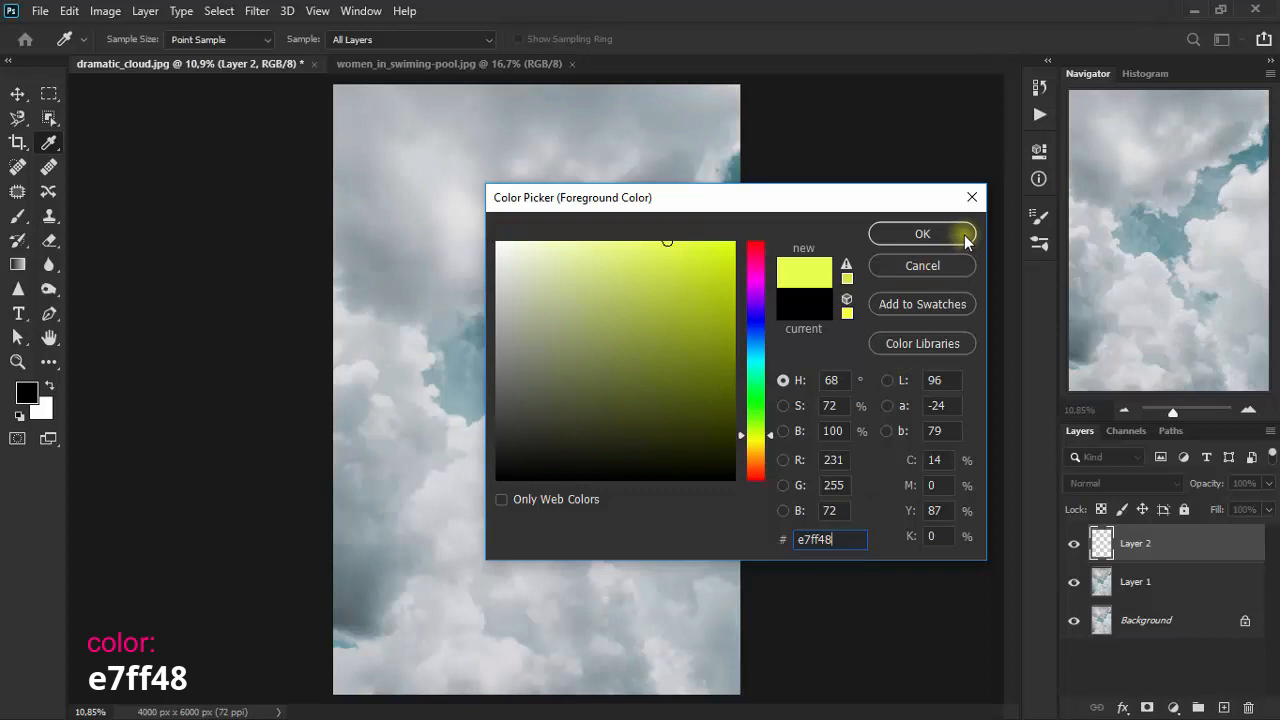
{"action": "left_click", "coordinate": [922, 234]}
{"action": "key", "text": "v"}
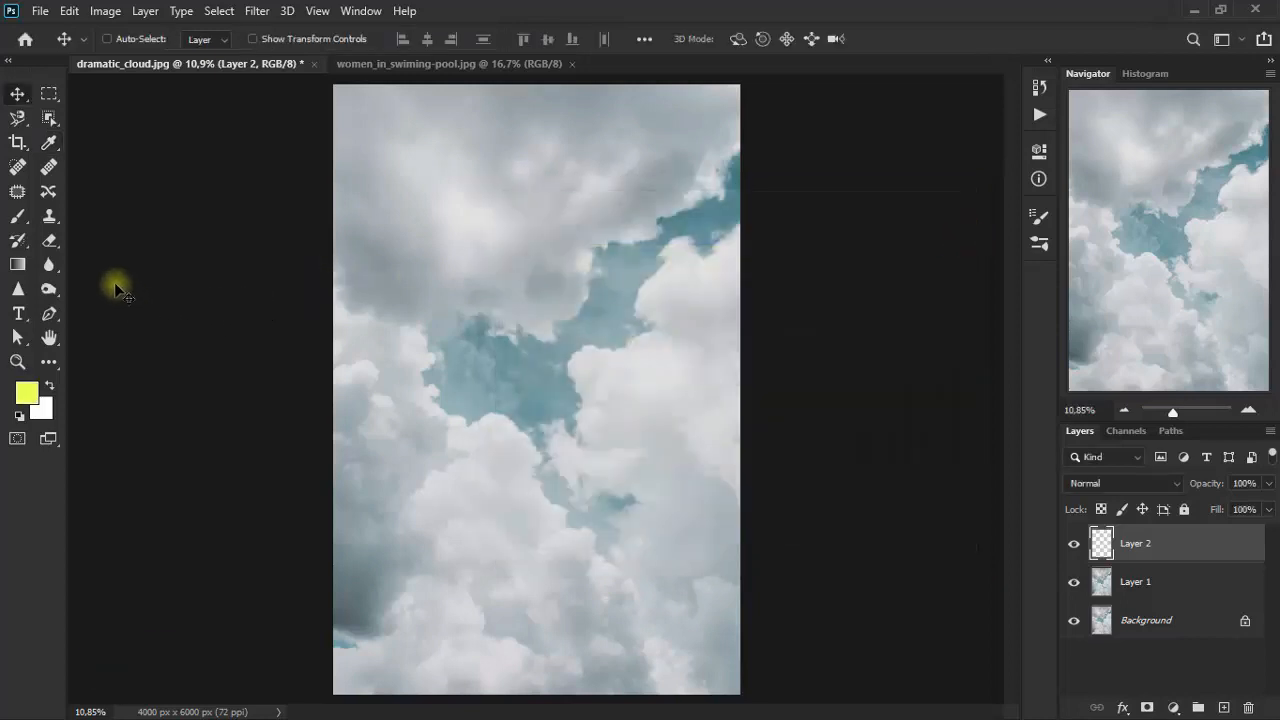
Step: Paint a soft yellow spot over the blue gap in the central clouds using a 1600-pixel Brush
{"action": "left_click_drag", "start_coordinate": [17, 216], "coordinate": [96, 216]}
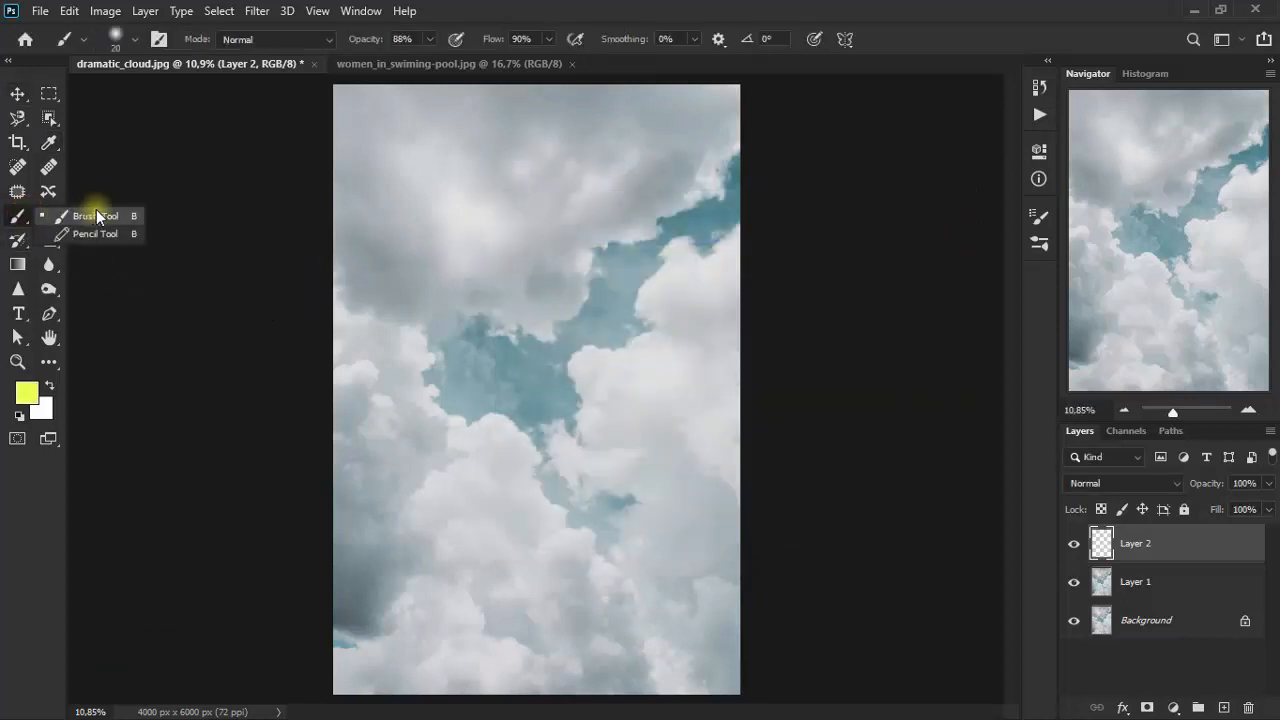
{"action": "left_click", "coordinate": [96, 216]}
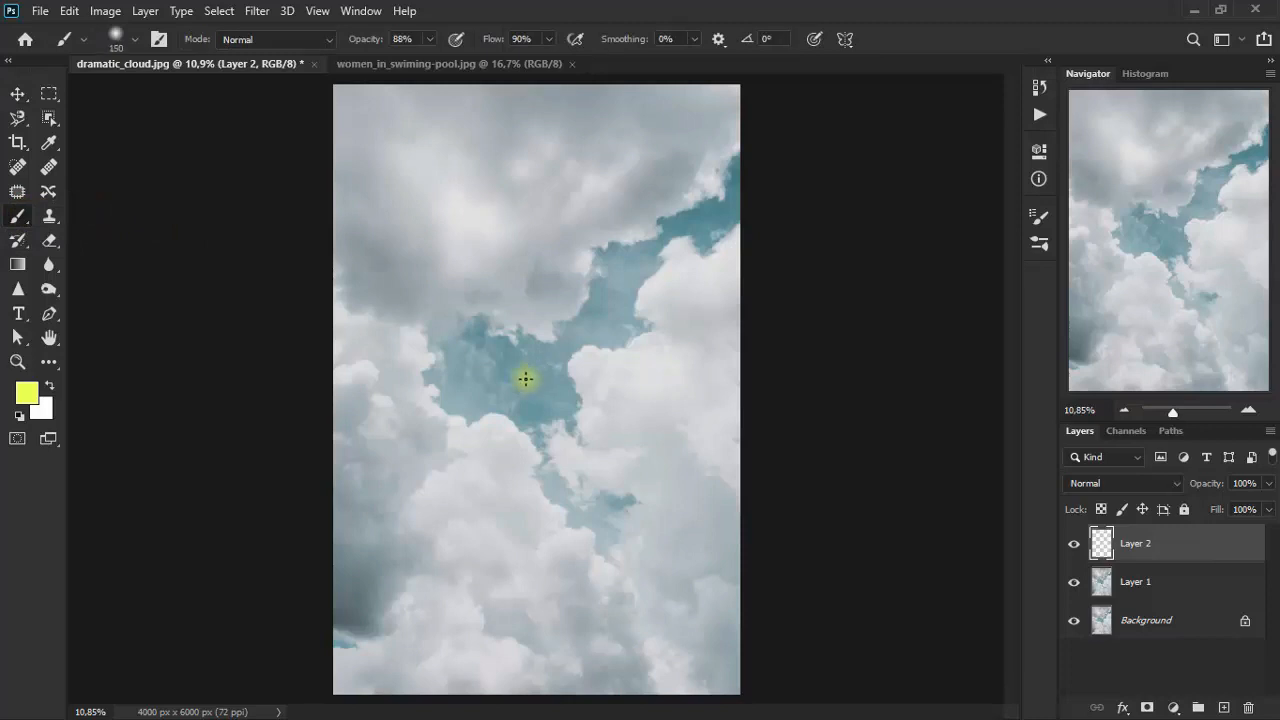
{"action": "key", "text": "bracketright"}
{"action": "key", "text": "bracketright"}
{"action": "key", "text": "bracketright"}
{"action": "key", "text": "bracketright"}
{"action": "key", "text": "bracketright"}
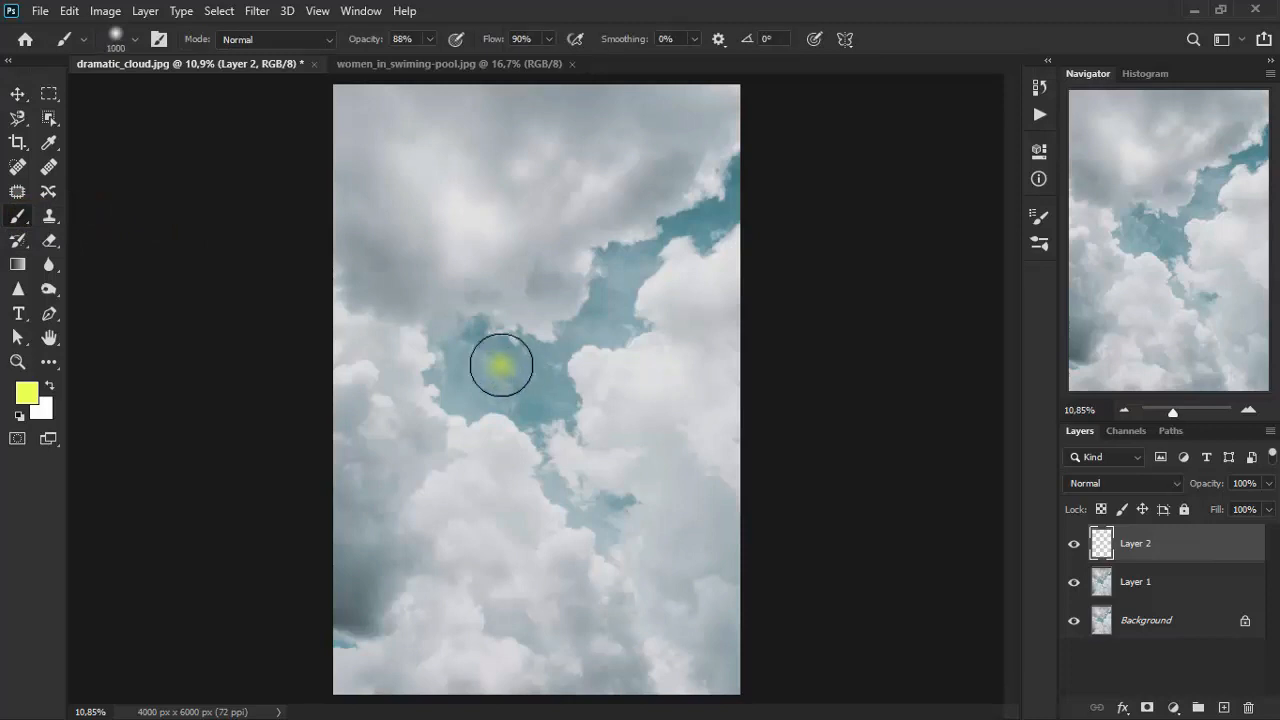
{"action": "key", "text": "bracketright"}
{"action": "key", "text": "bracketright"}
{"action": "key", "text": "bracketright"}
{"action": "key", "text": "bracketright"}
{"action": "key", "text": "bracketright"}
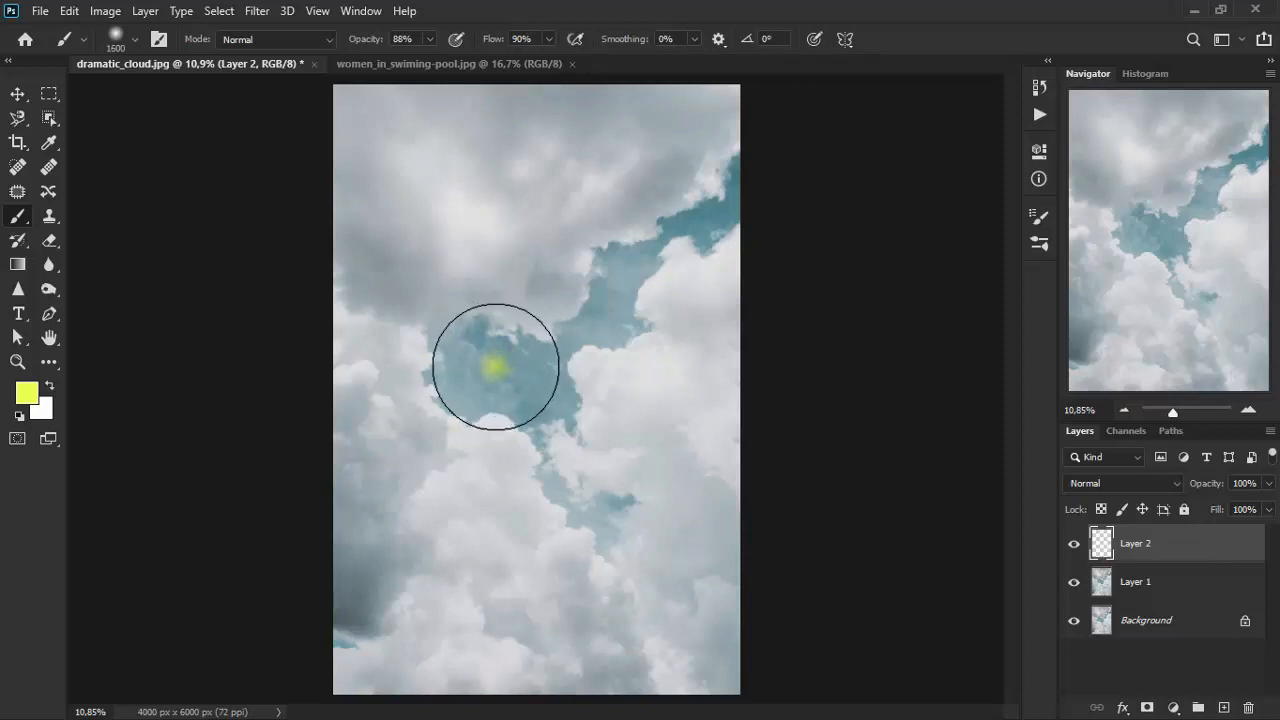
{"action": "left_click_drag", "start_coordinate": [495, 367], "coordinate": [495, 367]}
{"action": "left_click", "coordinate": [495, 367]}
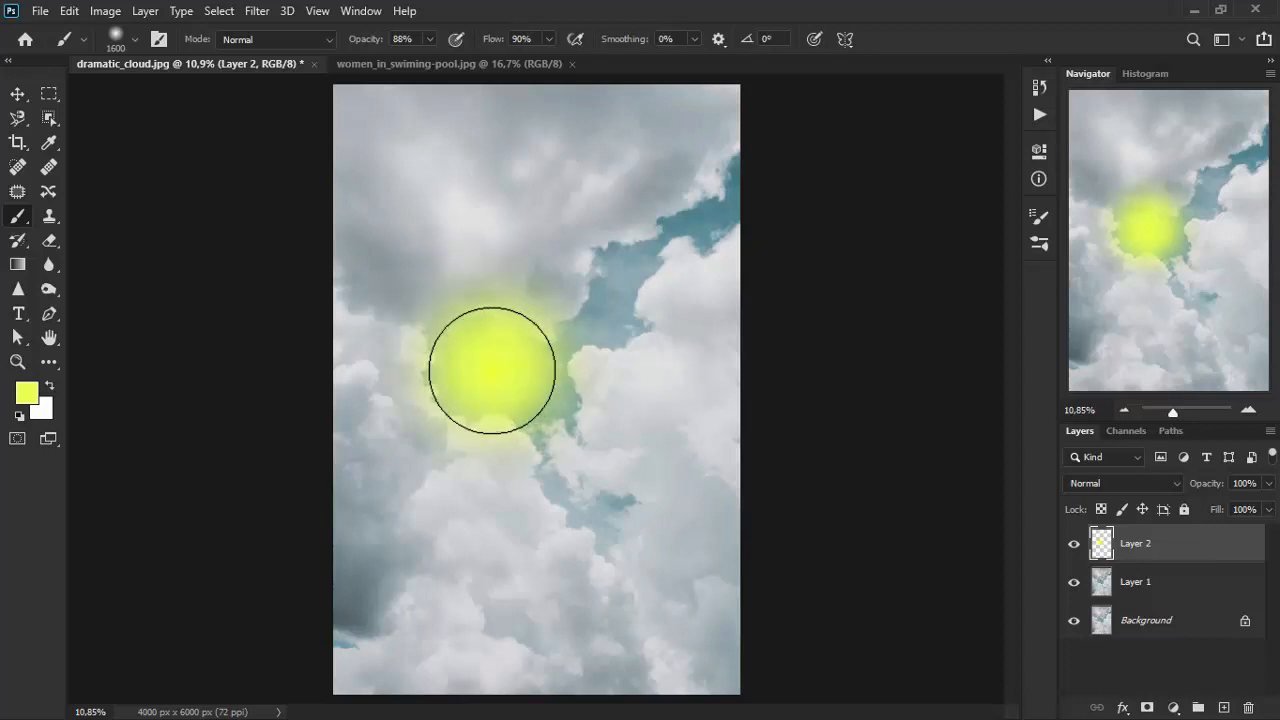
{"action": "left_click", "coordinate": [18, 94]}
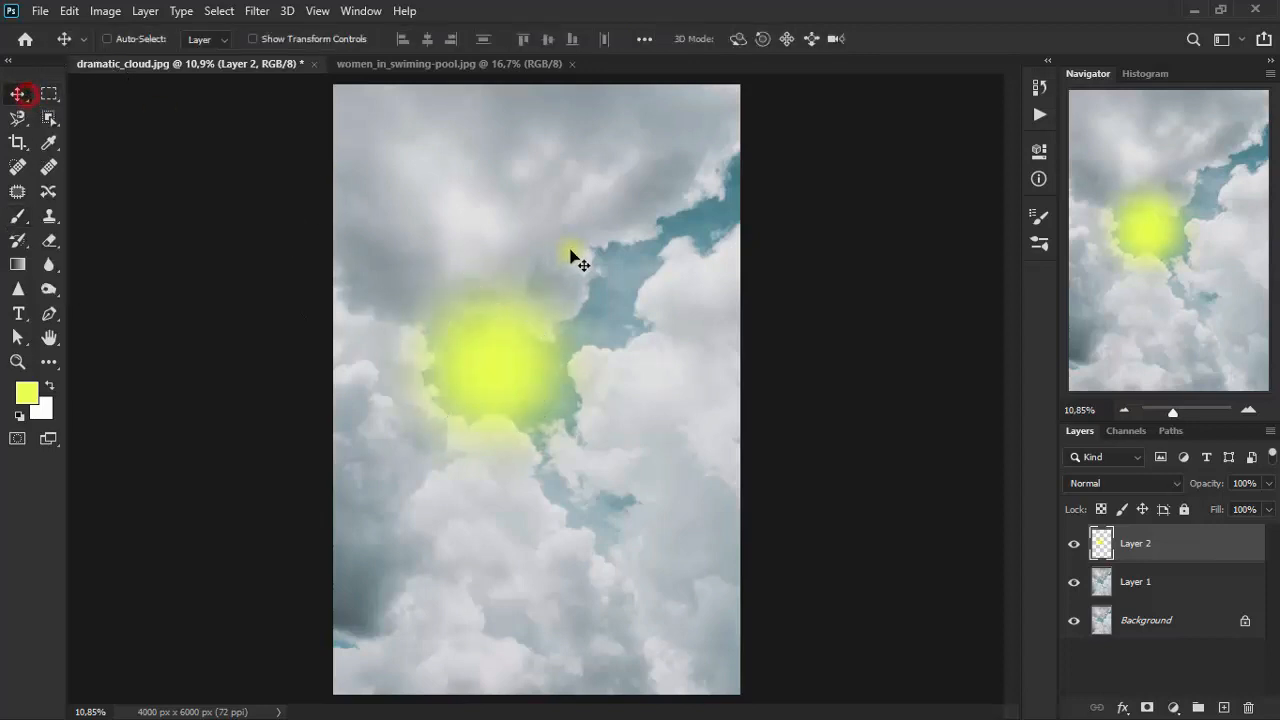
Step: Apply a Gaussian Blur with a radius of about 493 pixels to the yellow spot
{"action": "left_click", "coordinate": [257, 11]}
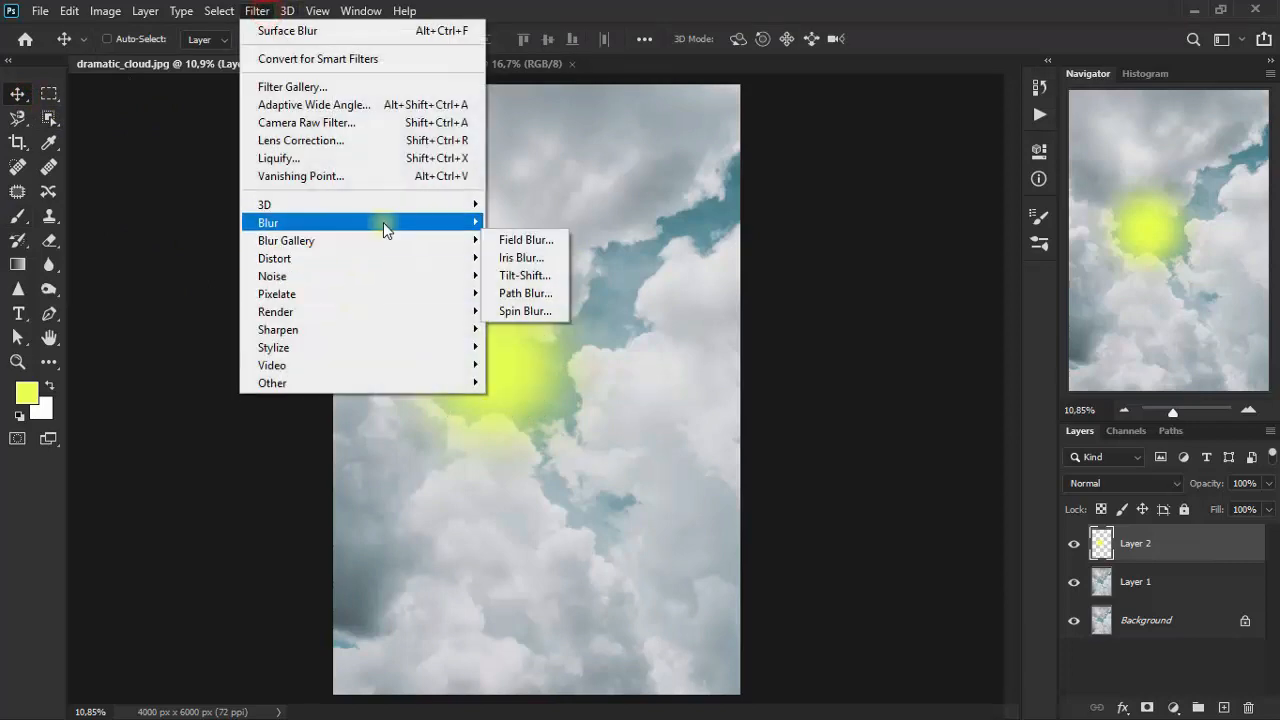
{"action": "mouse_move", "coordinate": [388, 224]}
{"action": "left_click", "coordinate": [547, 297]}
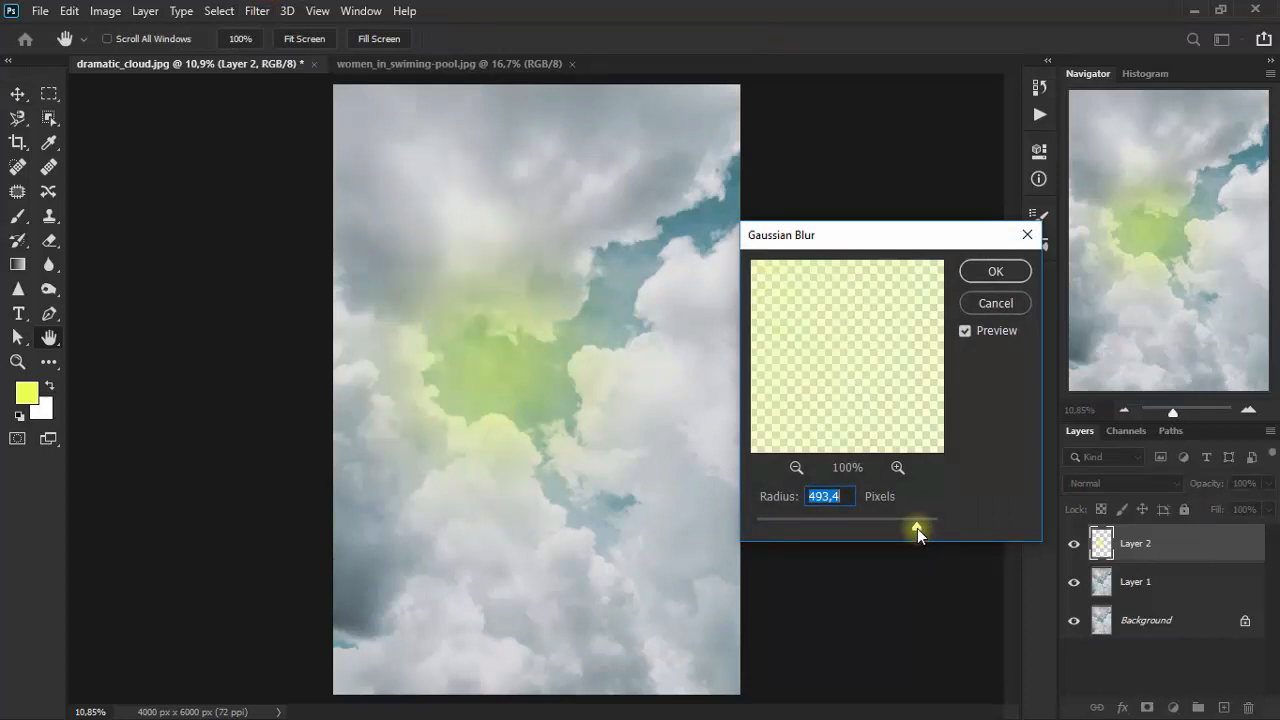
{"action": "left_click", "coordinate": [994, 274]}
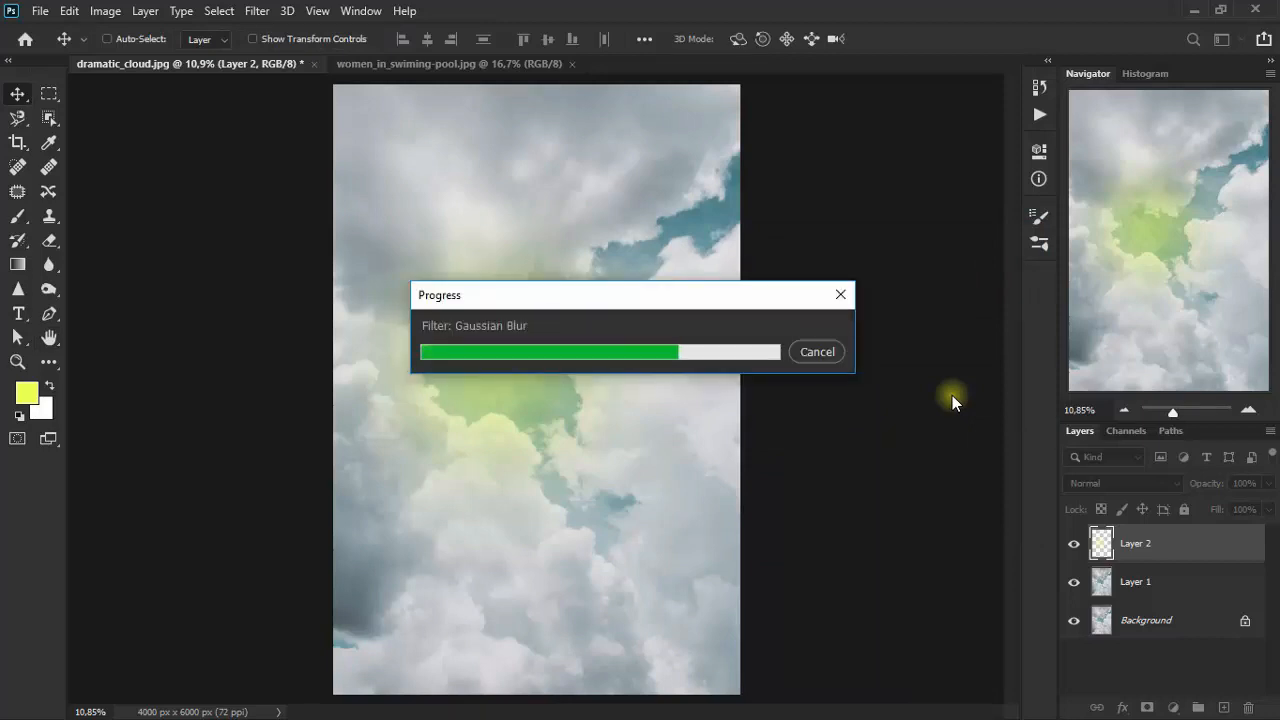
Step: Add a layer mask to the glow layer and softly erase the glow over the clouds below the gap with a 500-pixel Eraser at 10% opacity
{"action": "left_click", "coordinate": [1148, 708]}
{"action": "left_click", "coordinate": [49, 240]}
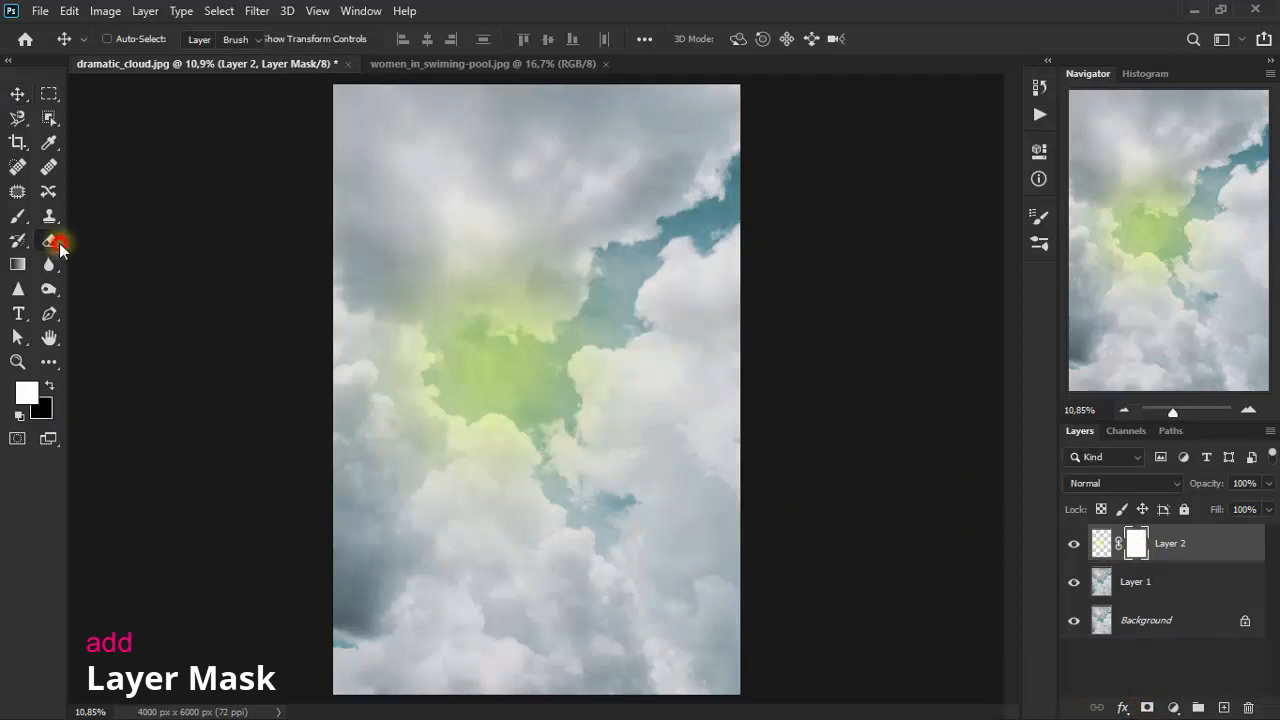
{"action": "left_click", "coordinate": [129, 246]}
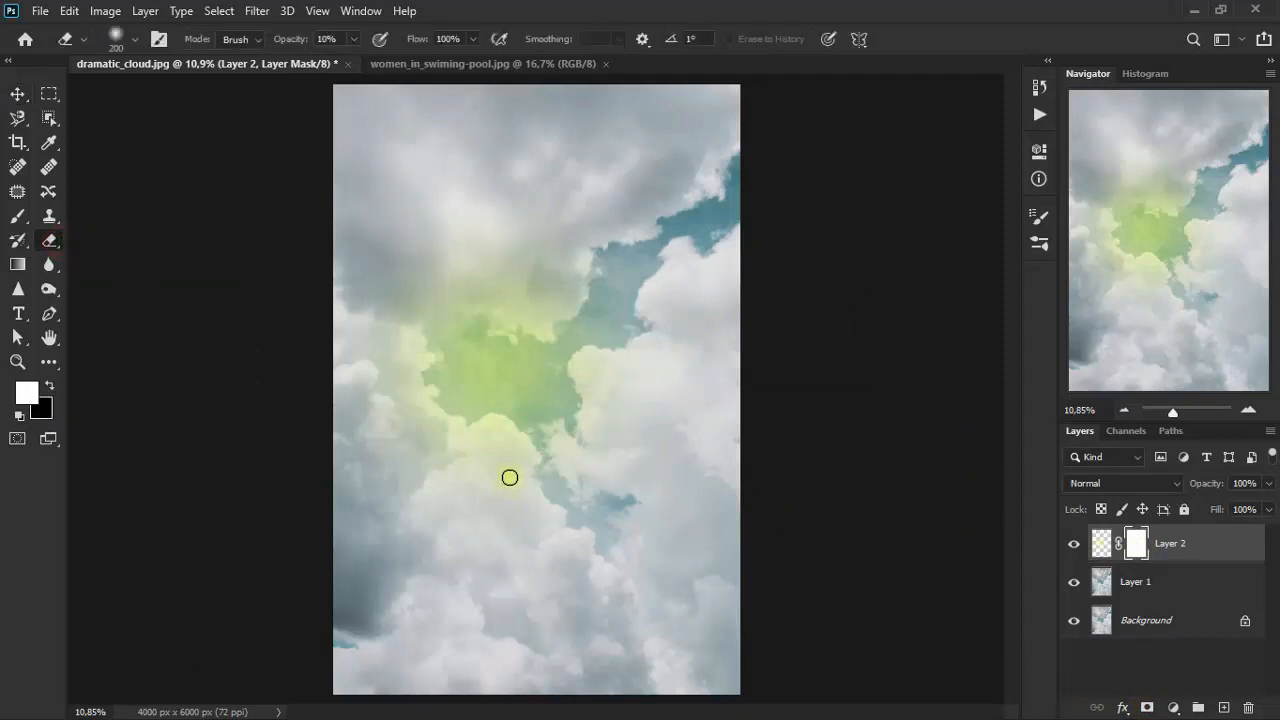
{"action": "mouse_move", "coordinate": [503, 455]}
{"action": "left_mouse_down"}
{"action": "mouse_move", "coordinate": [441, 431]}
{"action": "mouse_move", "coordinate": [517, 452]}
{"action": "mouse_move", "coordinate": [427, 420]}
{"action": "mouse_move", "coordinate": [597, 448]}
{"action": "mouse_move", "coordinate": [504, 447]}
{"action": "mouse_move", "coordinate": [428, 417]}
{"action": "mouse_move", "coordinate": [539, 476]}
{"action": "mouse_move", "coordinate": [416, 474]}
{"action": "mouse_move", "coordinate": [503, 437]}
{"action": "left_mouse_up"}
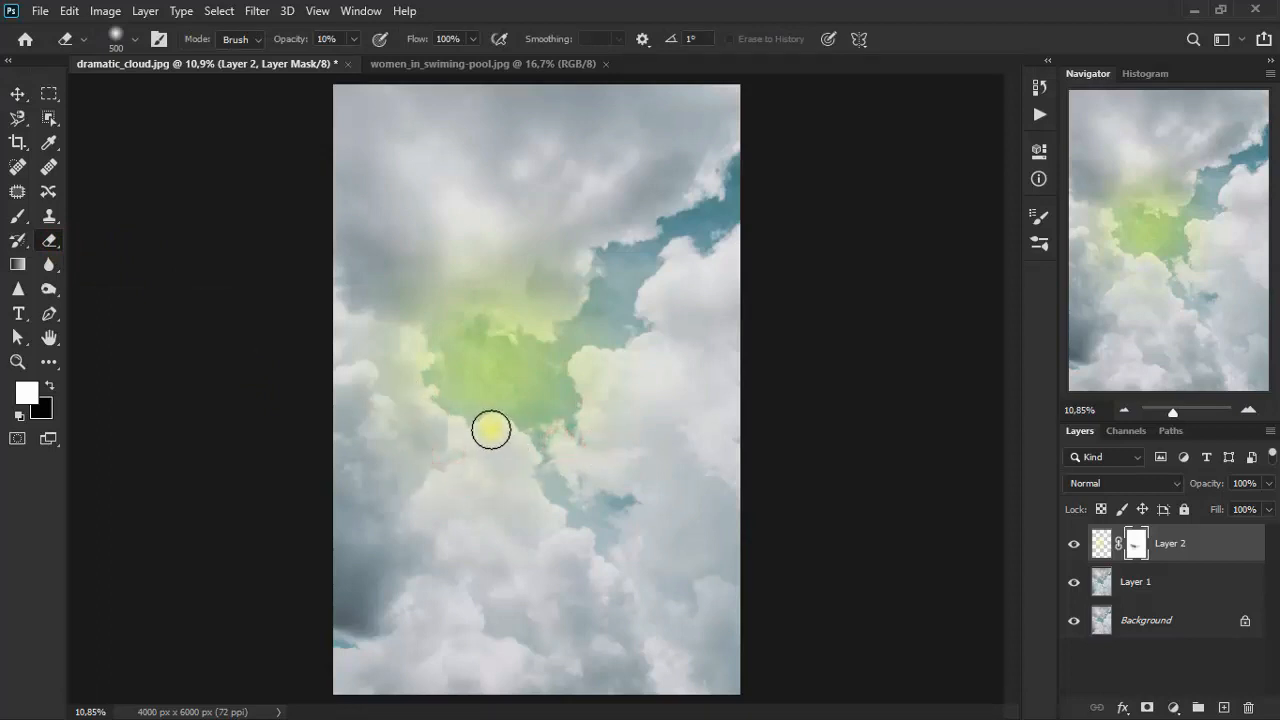
{"action": "left_click", "coordinate": [1075, 545]}
{"action": "left_click", "coordinate": [1075, 545]}
{"action": "left_click", "coordinate": [1075, 545]}
{"action": "left_click", "coordinate": [1075, 545]}
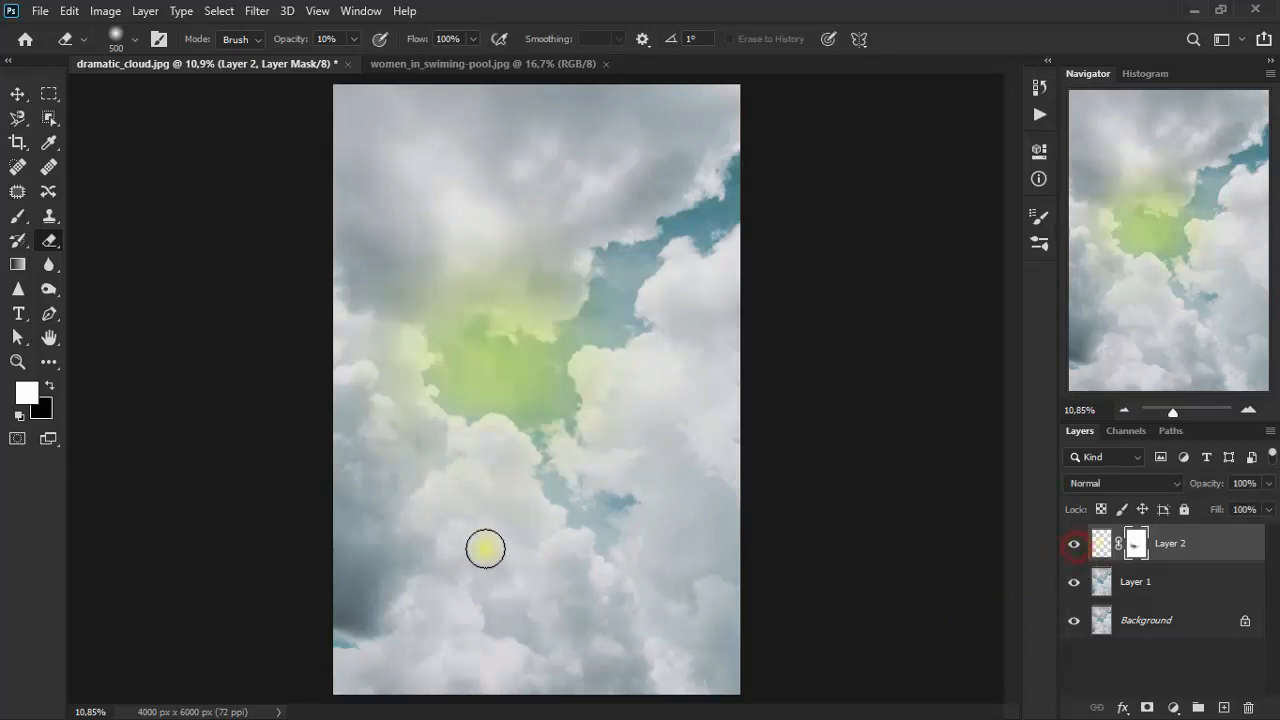
{"action": "left_click", "coordinate": [487, 464]}
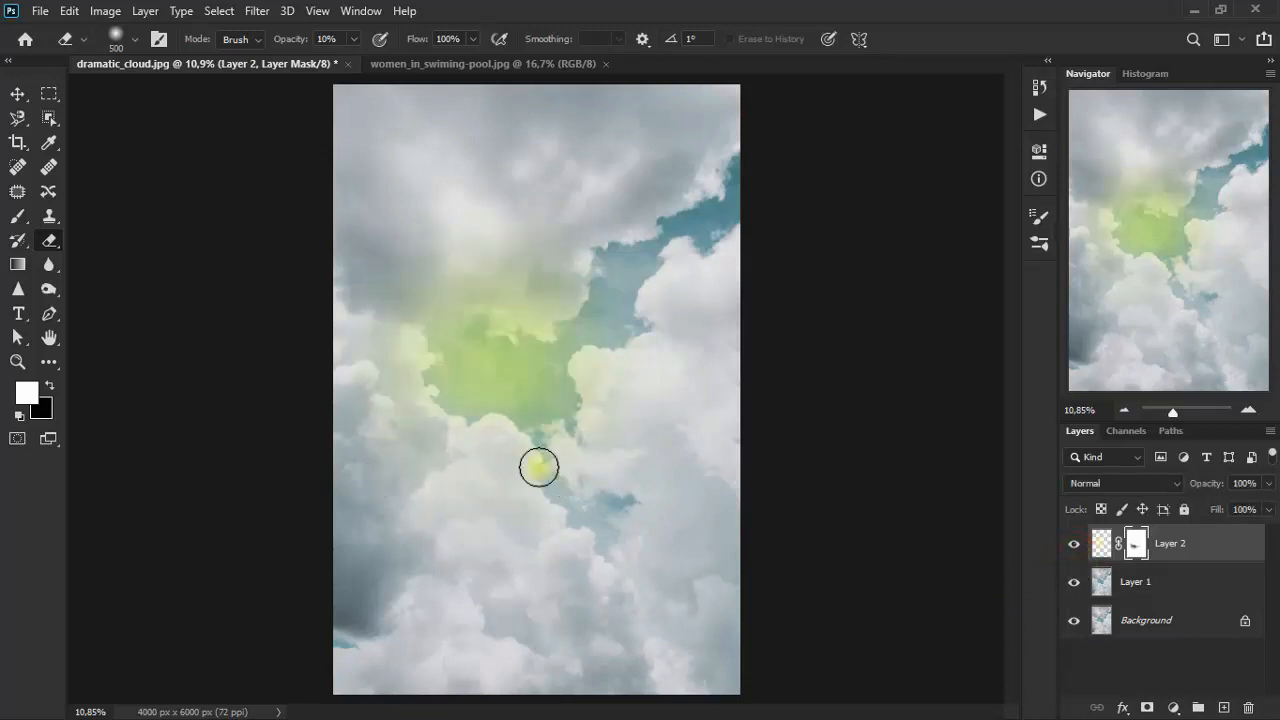
{"action": "left_click", "coordinate": [17, 93]}
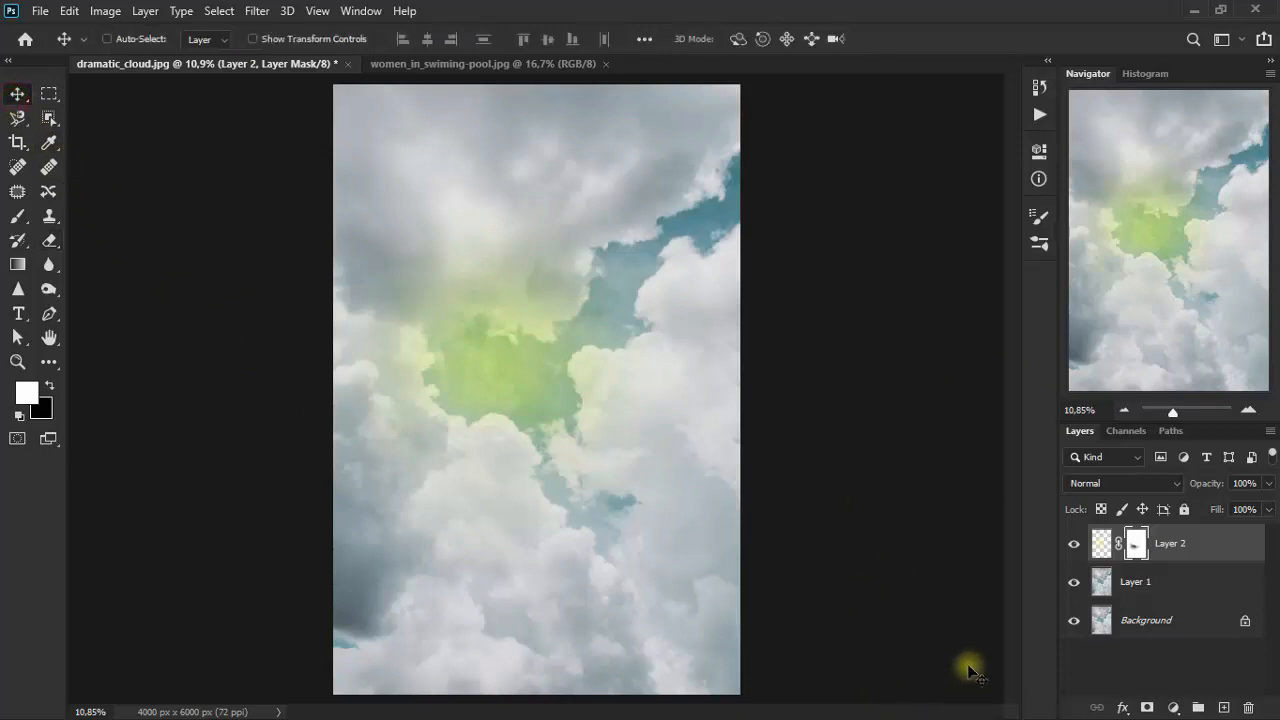
Step: Set the glow layer's blending mode to Linear Dodge (Add) and compare the image with the layer hidden and shown
{"action": "left_click", "coordinate": [1118, 485]}
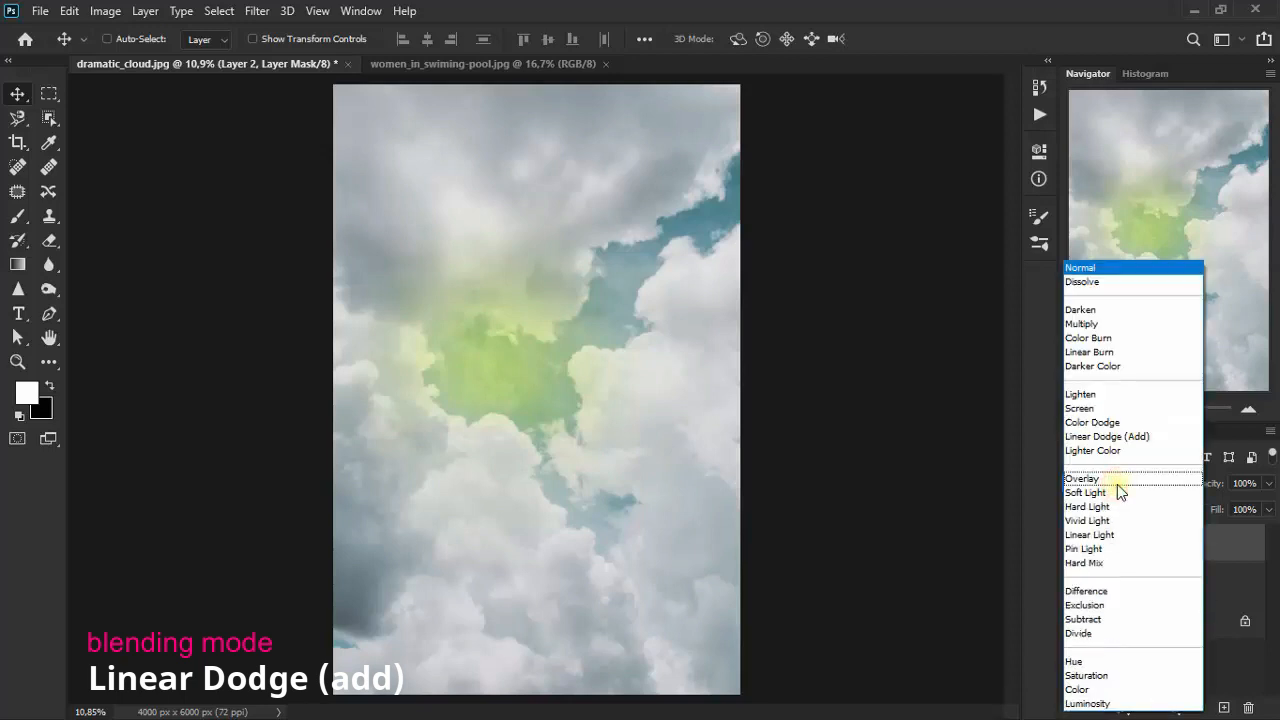
{"action": "left_click", "coordinate": [1143, 437]}
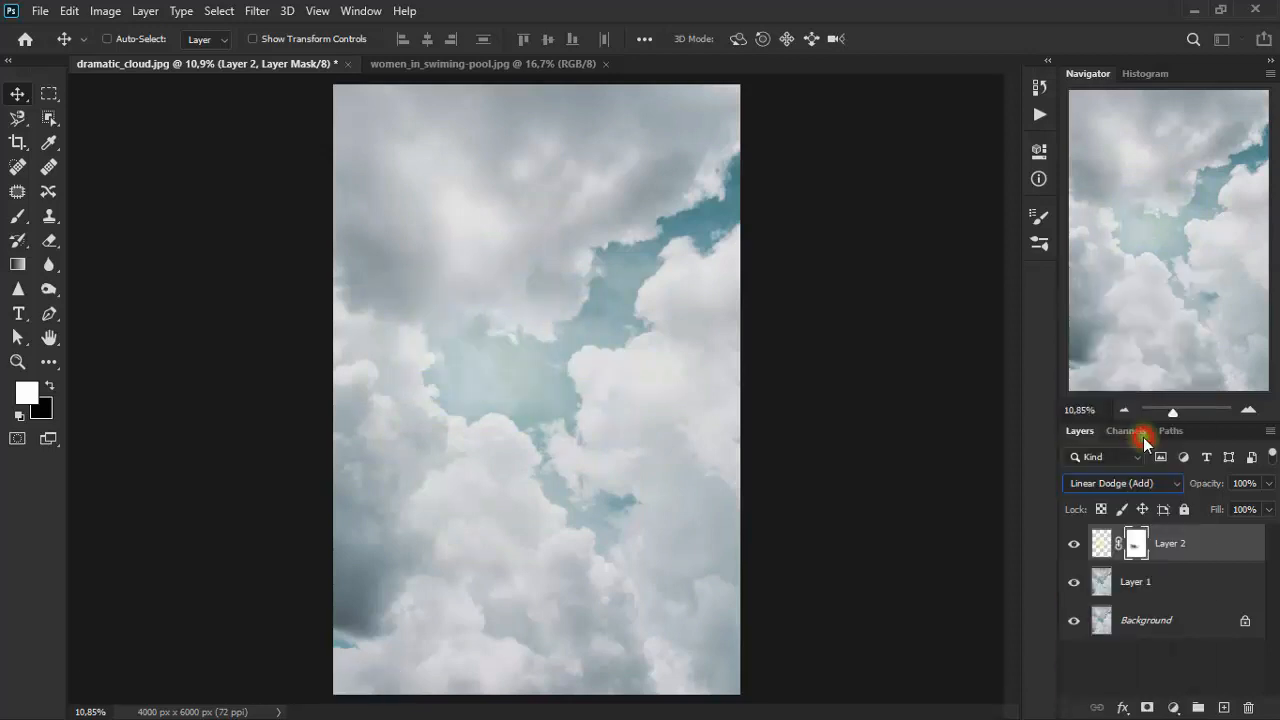
{"action": "left_click", "coordinate": [1075, 545]}
{"action": "left_click", "coordinate": [1075, 545]}
{"action": "left_click", "coordinate": [1075, 545]}
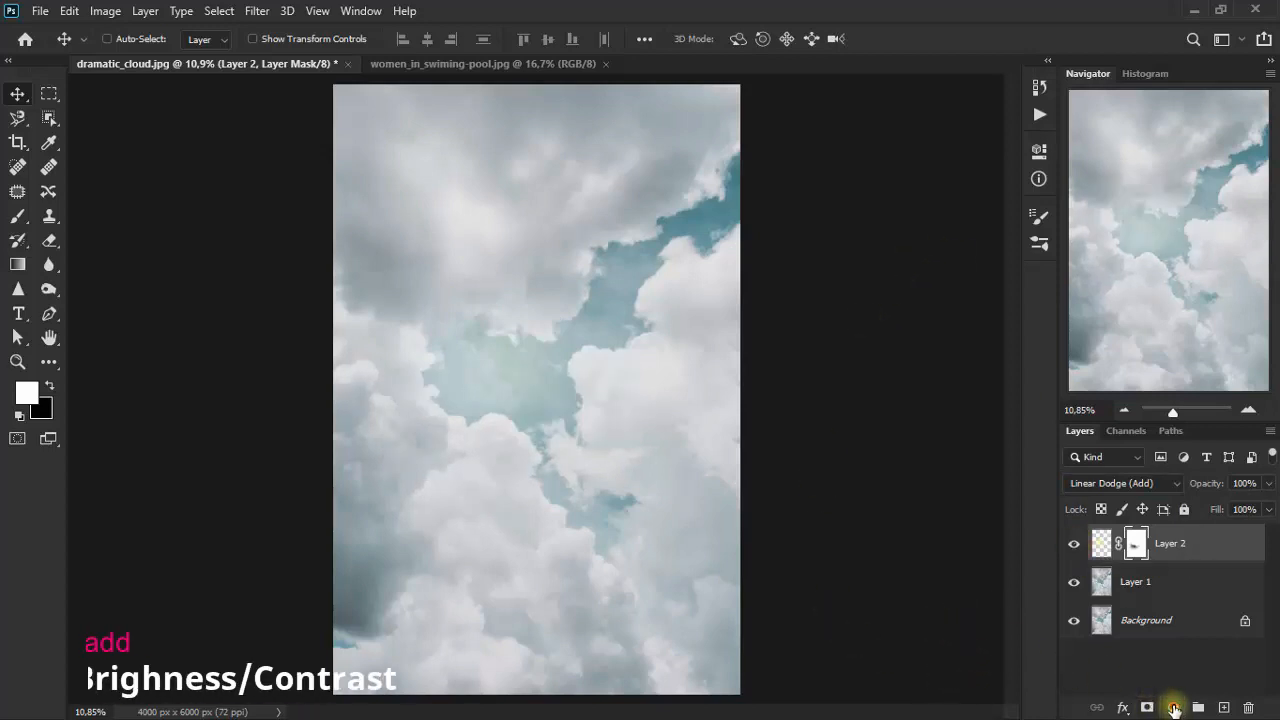
Step: Add a Brightness/Contrast adjustment layer above the glow with brightness -5 and contrast -14
{"action": "left_click", "coordinate": [1173, 707]}
{"action": "left_click", "coordinate": [1198, 434]}
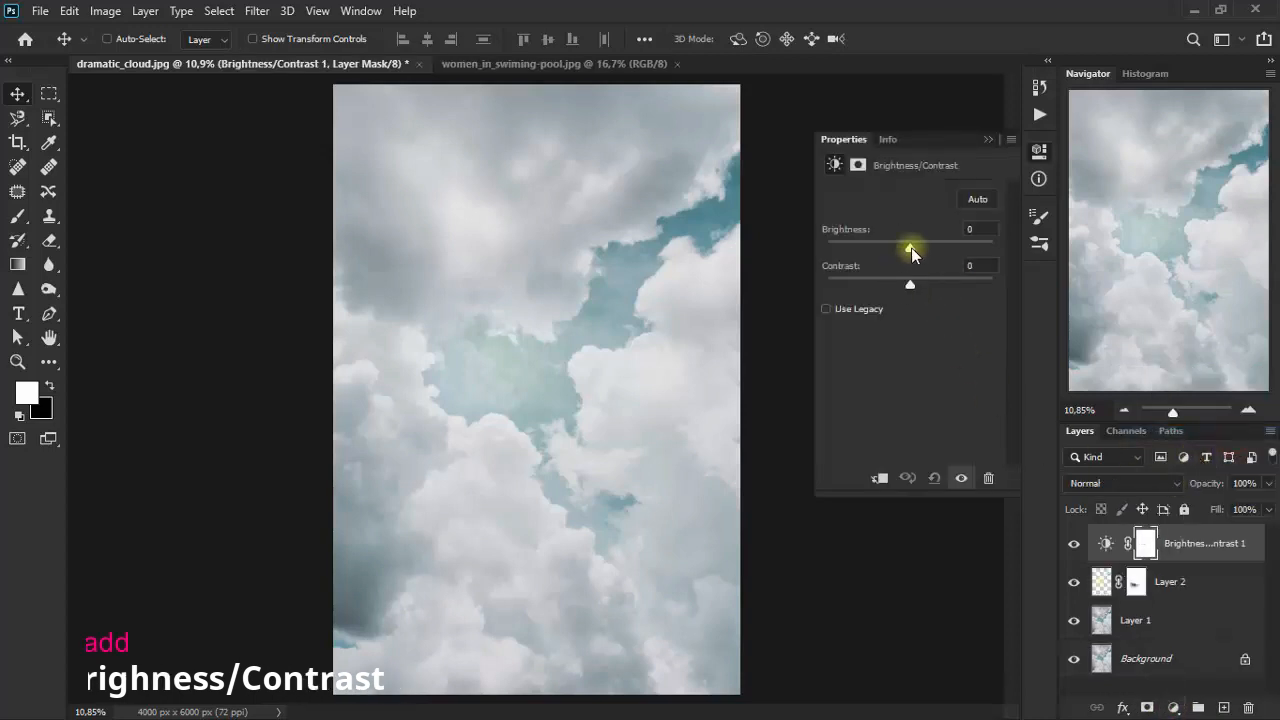
{"action": "left_click_drag", "start_coordinate": [911, 247], "coordinate": [909, 250]}
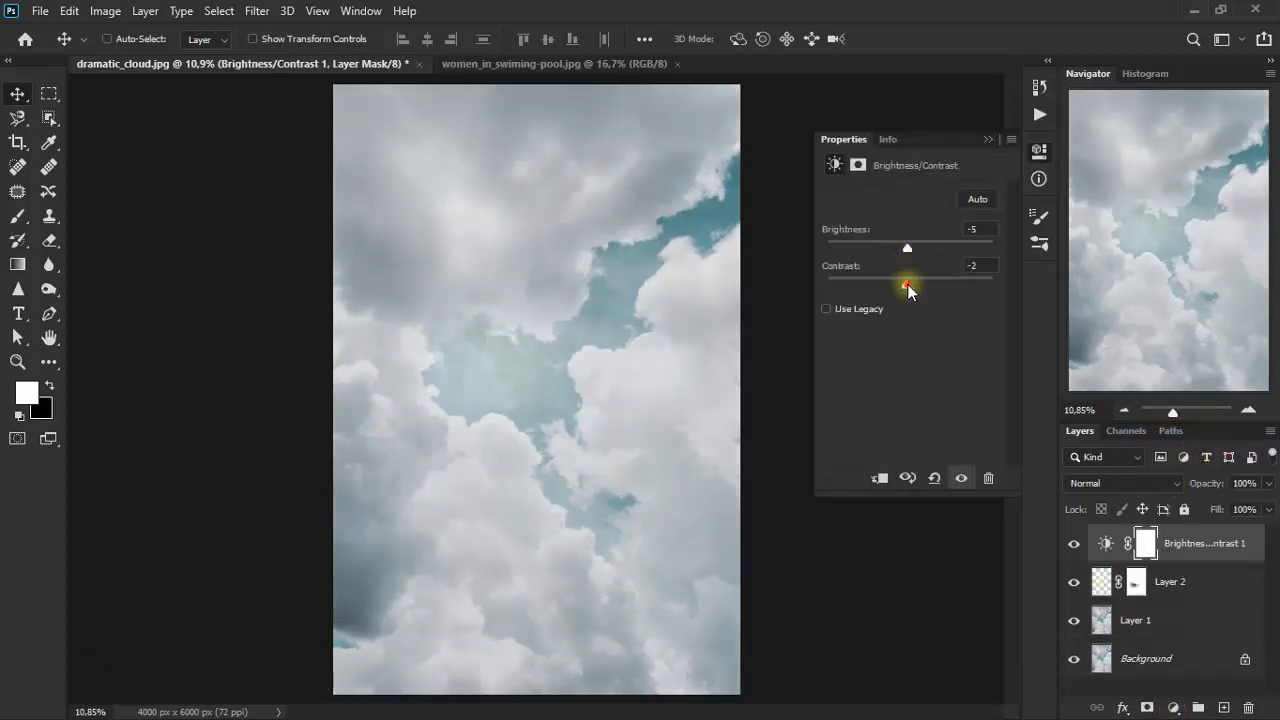
{"action": "left_click_drag", "start_coordinate": [898, 288], "coordinate": [894, 288]}
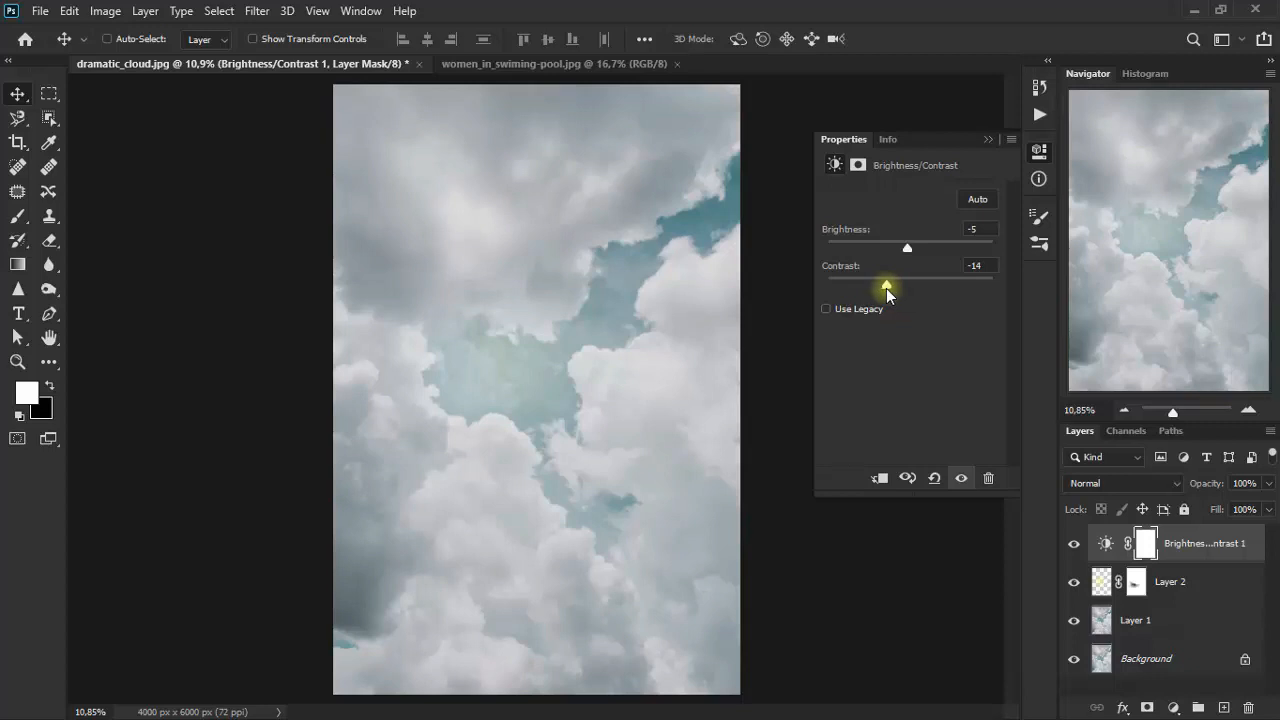
{"action": "left_click", "coordinate": [991, 140]}
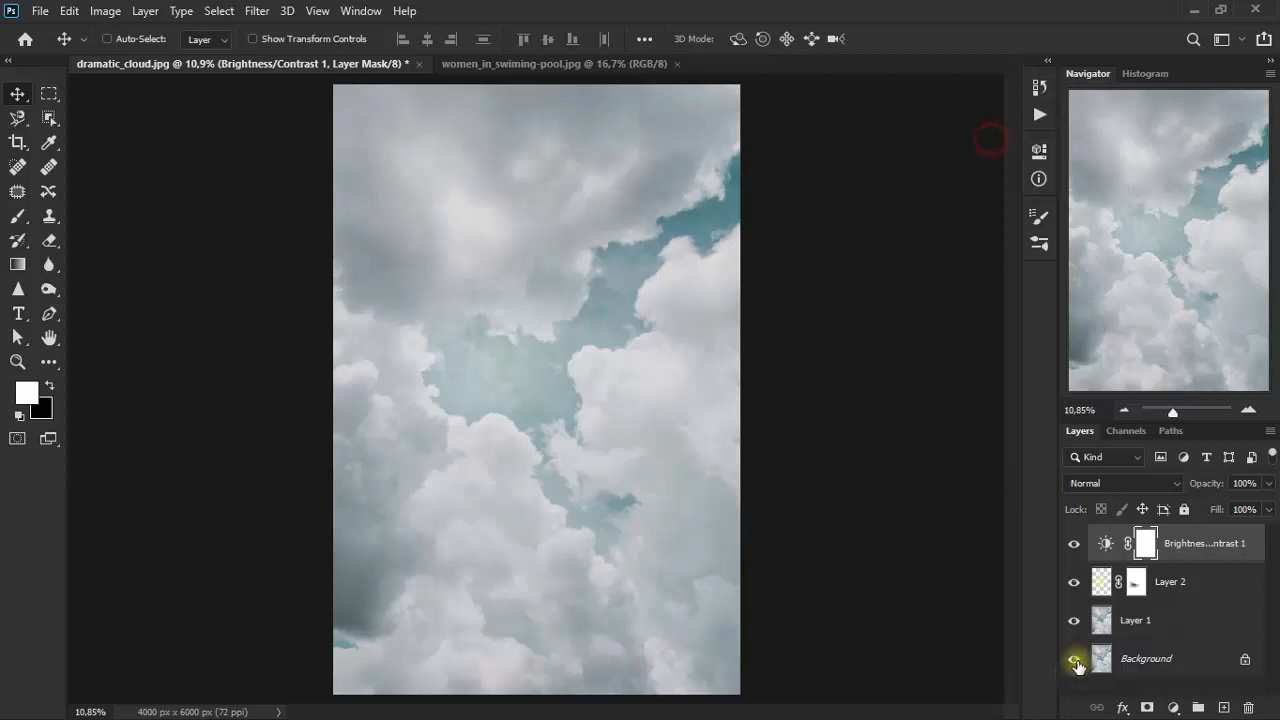
Step: Compare the image with the Brightness/Contrast adjustment hidden and shown, and enlarge the layer list
{"action": "left_click", "coordinate": [1074, 546]}
{"action": "left_click", "coordinate": [1074, 546]}
{"action": "left_click_drag", "start_coordinate": [1152, 423], "coordinate": [1158, 285]}
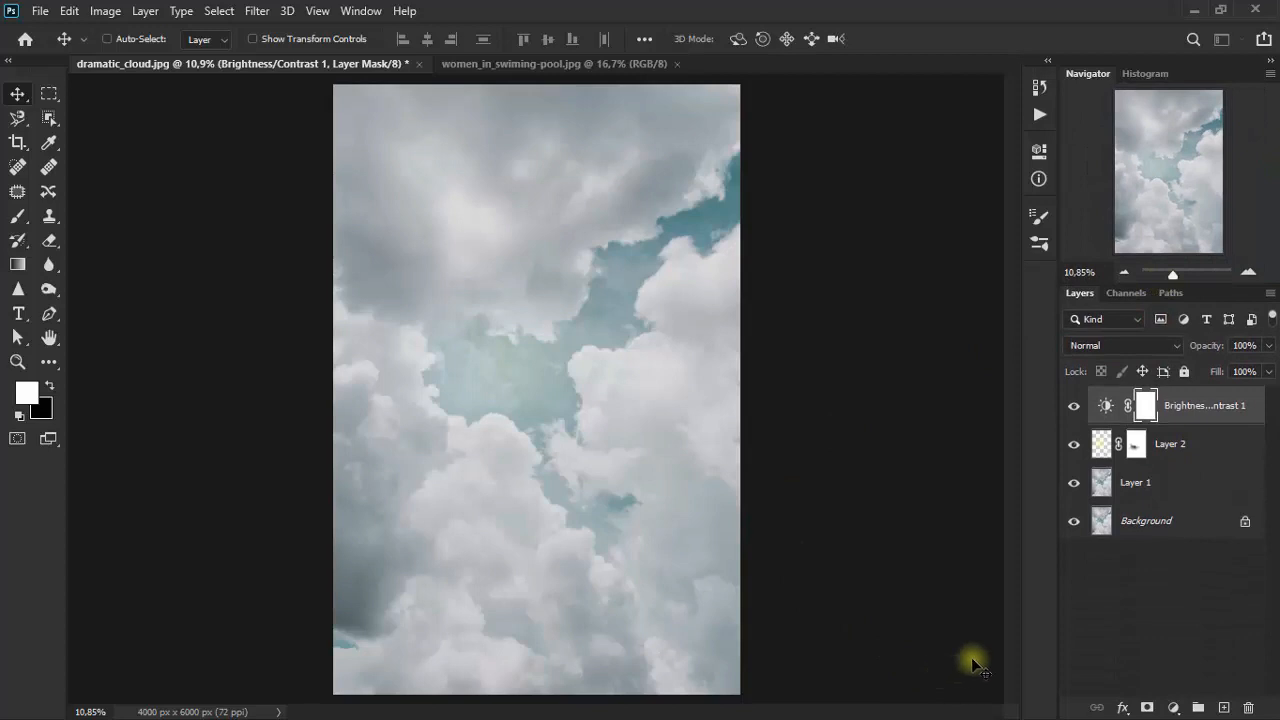
Step: Add a Levels adjustment layer with the black input level at 50 and compare the image with it hidden and shown
{"action": "left_click", "coordinate": [1173, 707]}
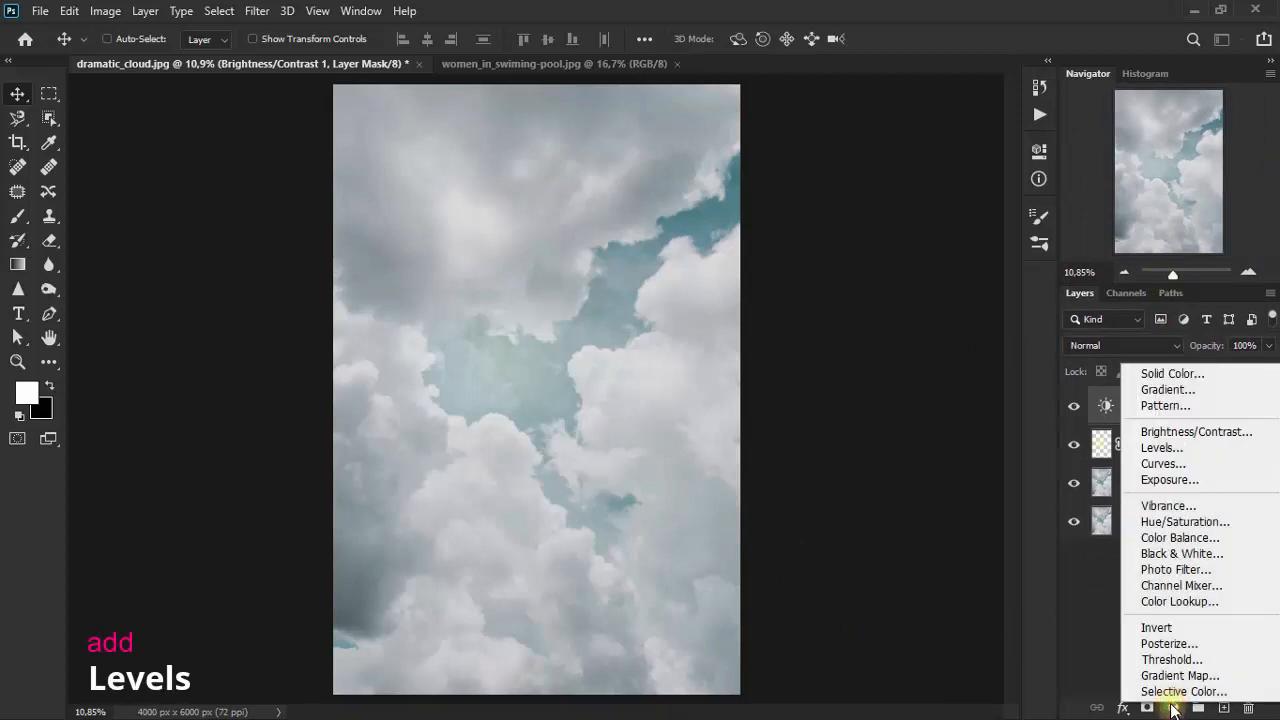
{"action": "left_click", "coordinate": [1213, 449]}
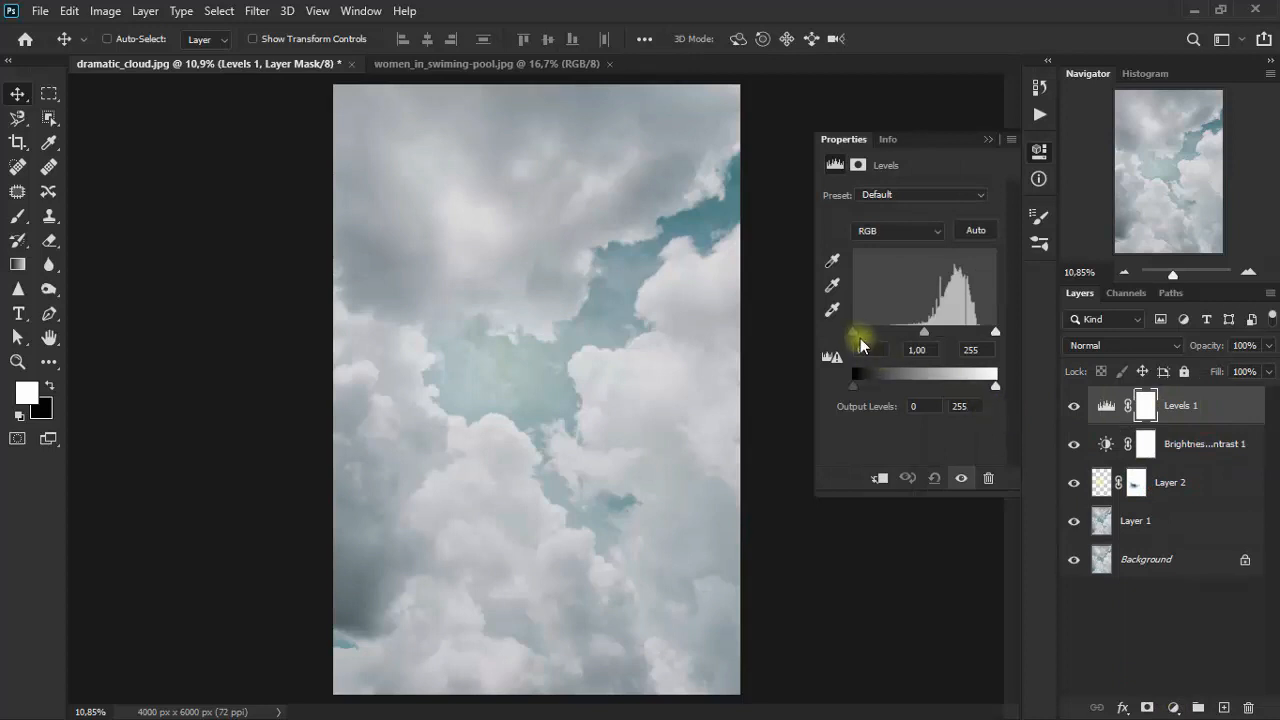
{"action": "left_click_drag", "start_coordinate": [857, 339], "coordinate": [873, 340]}
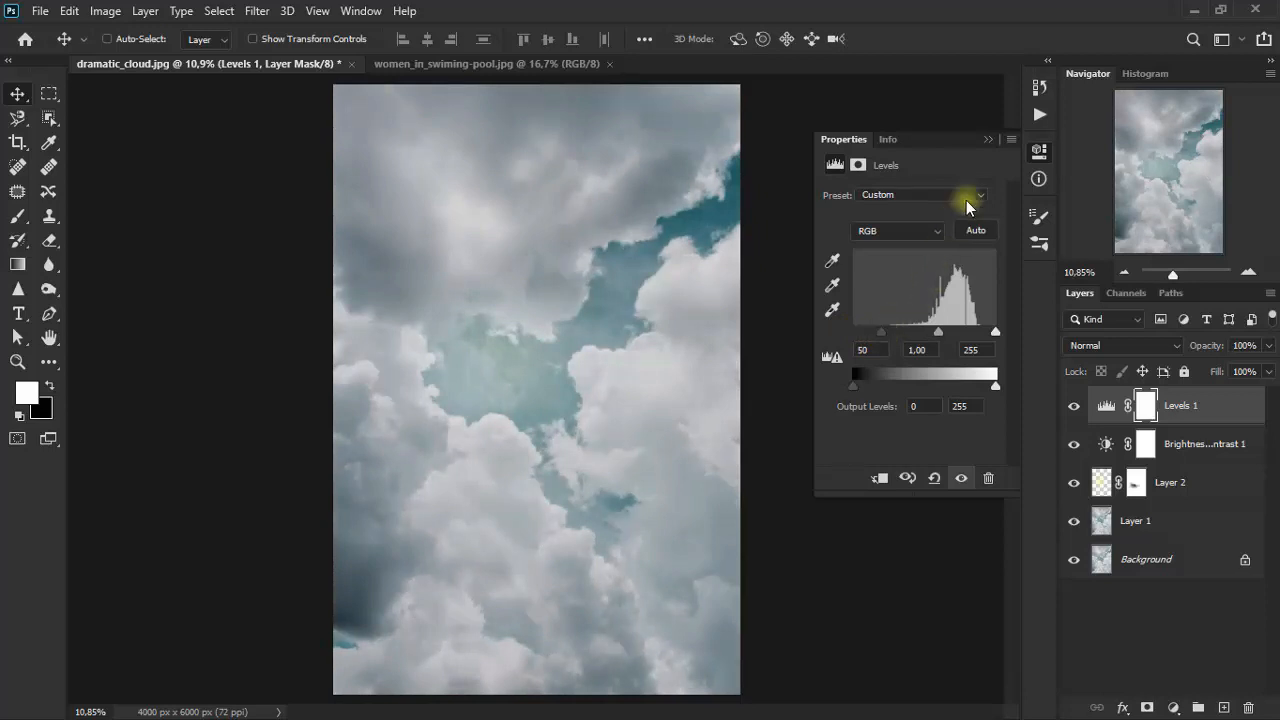
{"action": "left_click", "coordinate": [990, 143]}
{"action": "left_click", "coordinate": [1073, 405]}
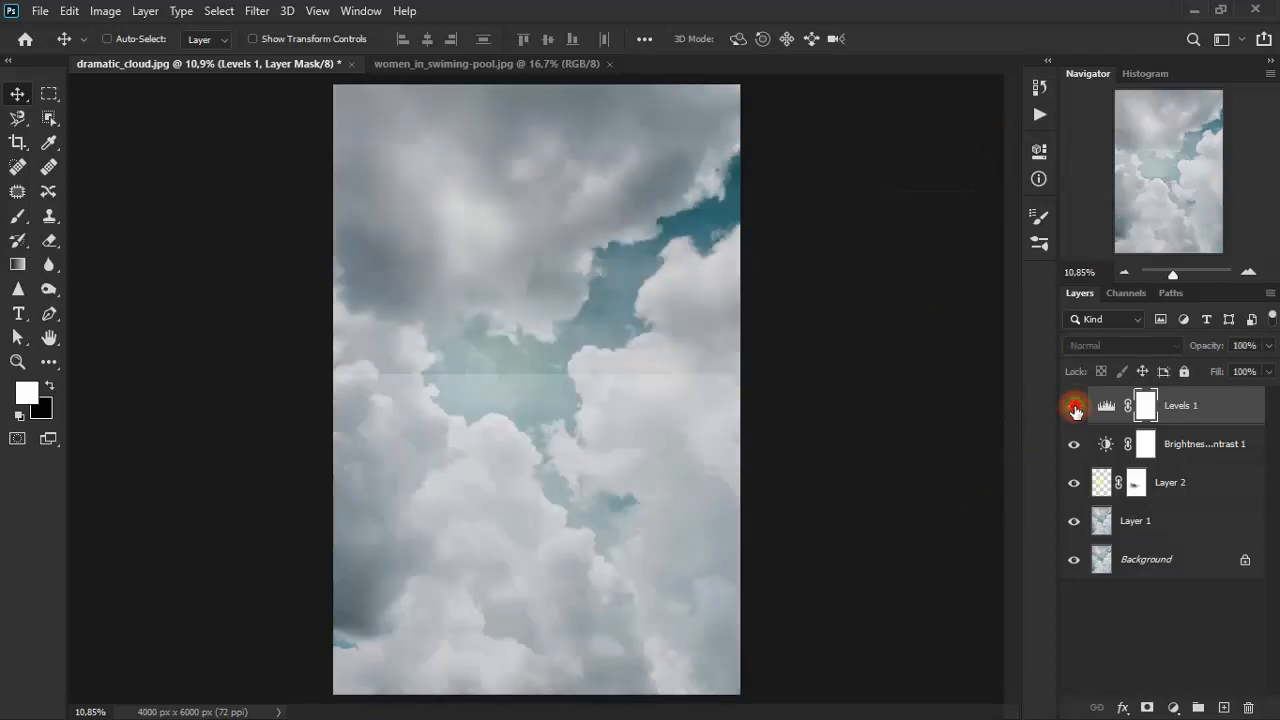
{"action": "left_click", "coordinate": [1073, 405]}
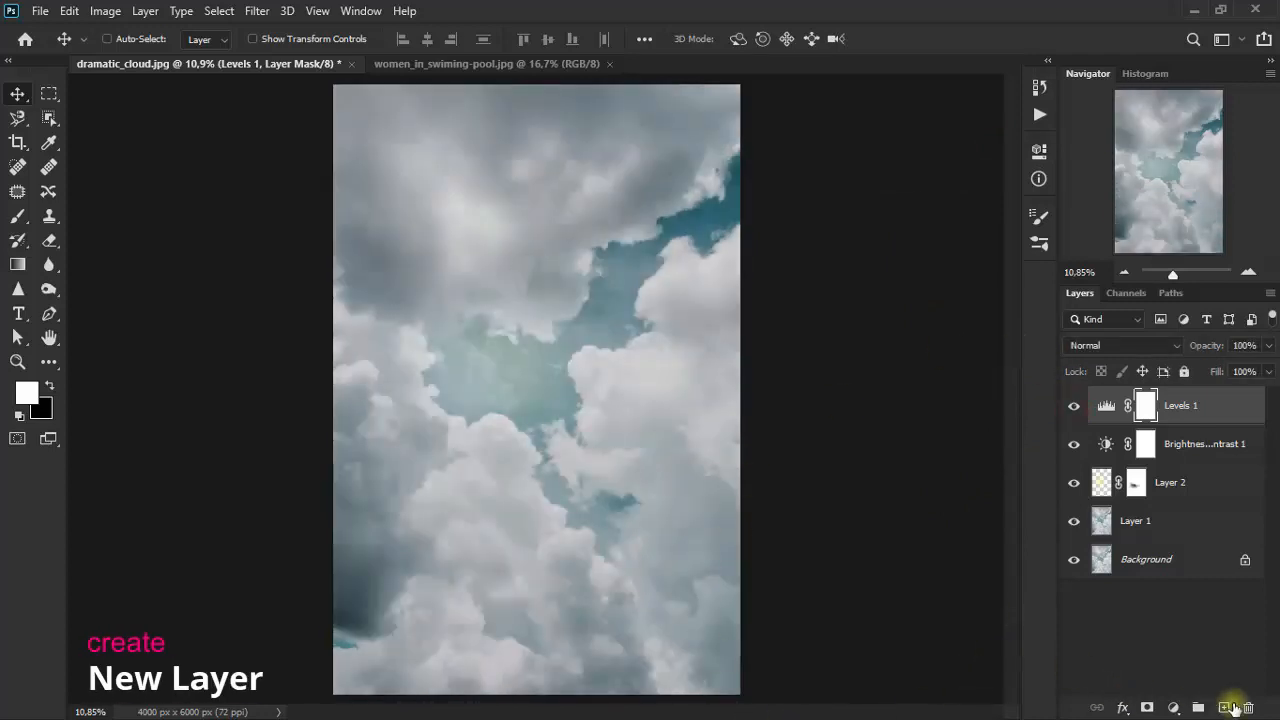
Step: Add a new layer and fill it with the Blue_11 linear gradient, running from the bottom edge of the canvas to the top
{"action": "left_click", "coordinate": [1234, 707]}
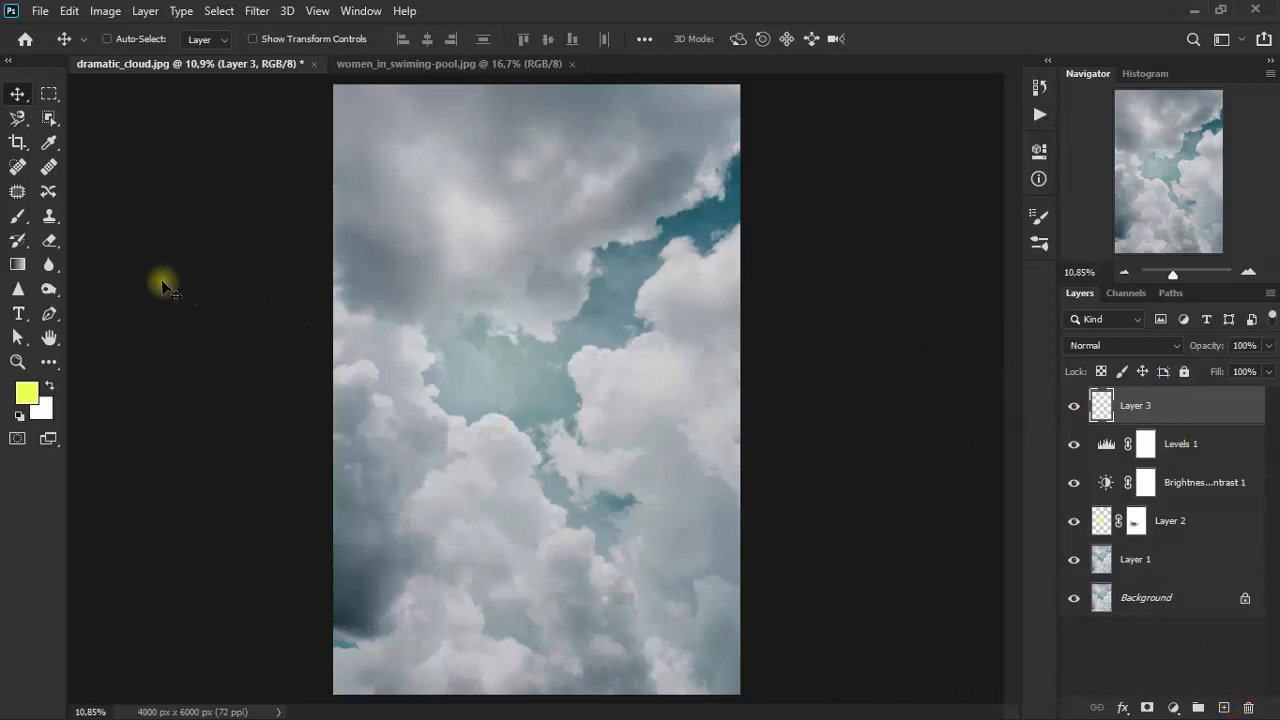
{"action": "left_click", "coordinate": [18, 266]}
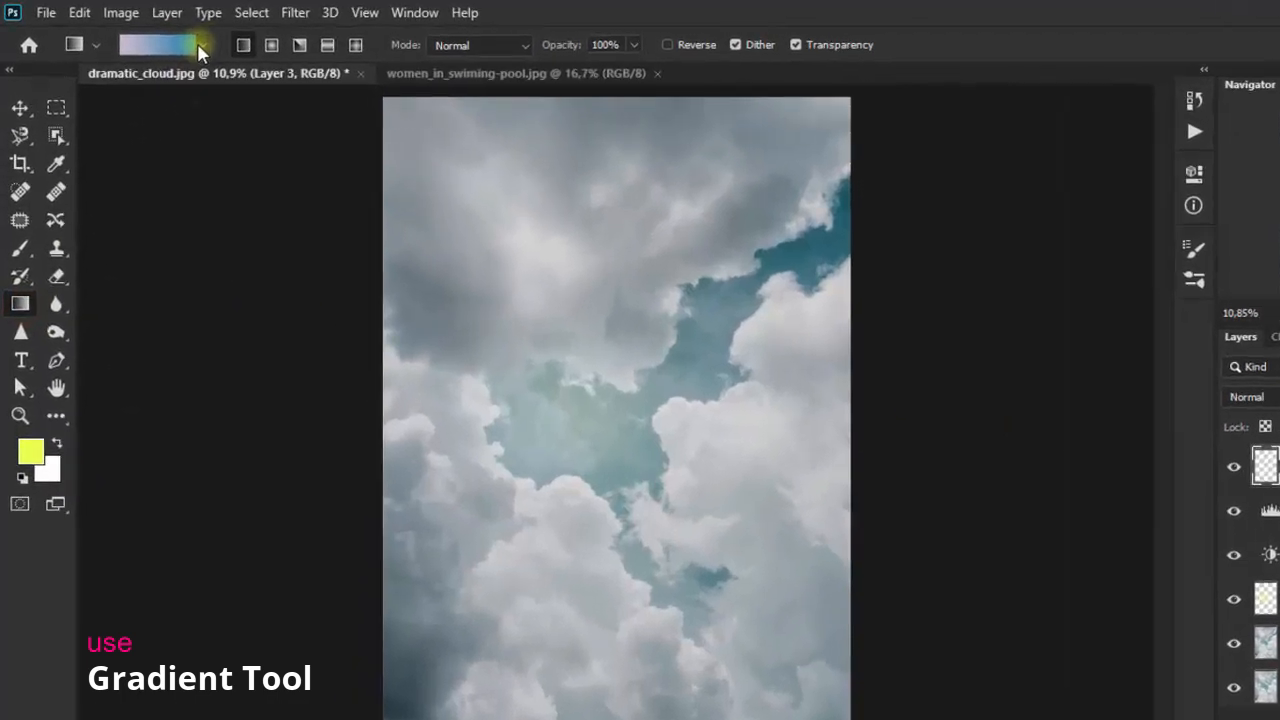
{"action": "left_click", "coordinate": [176, 39]}
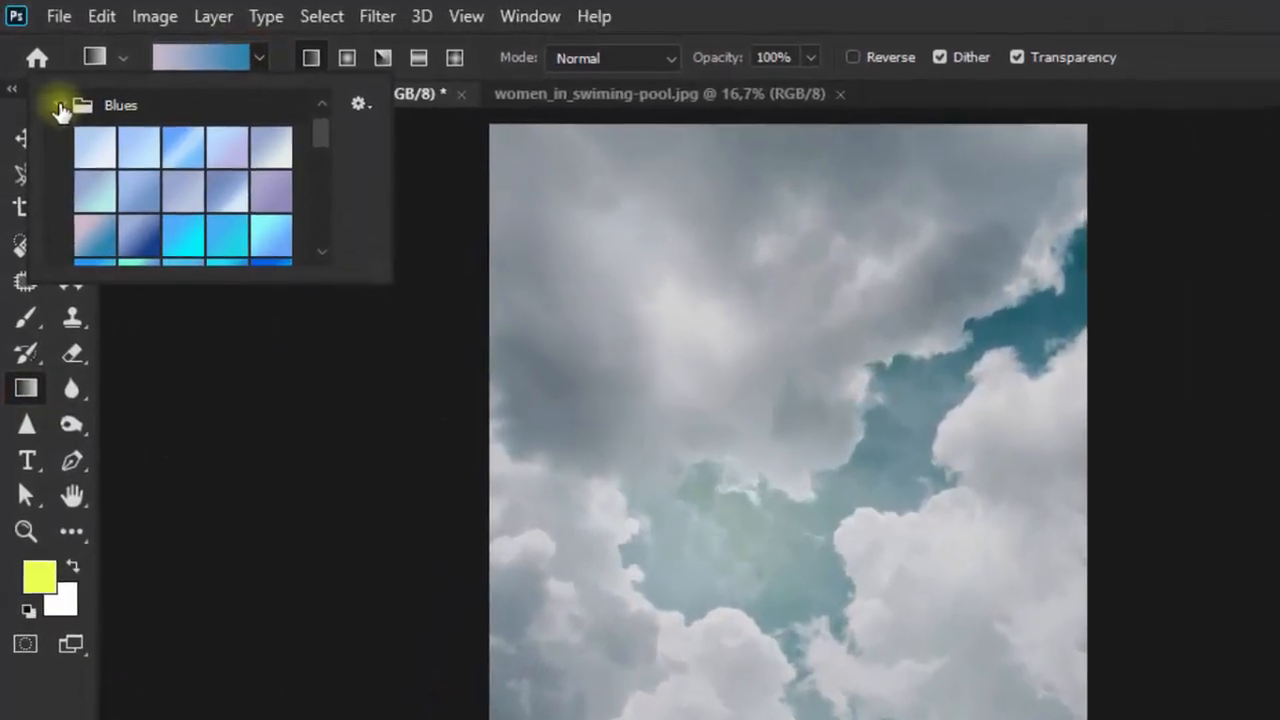
{"action": "left_click", "coordinate": [51, 90]}
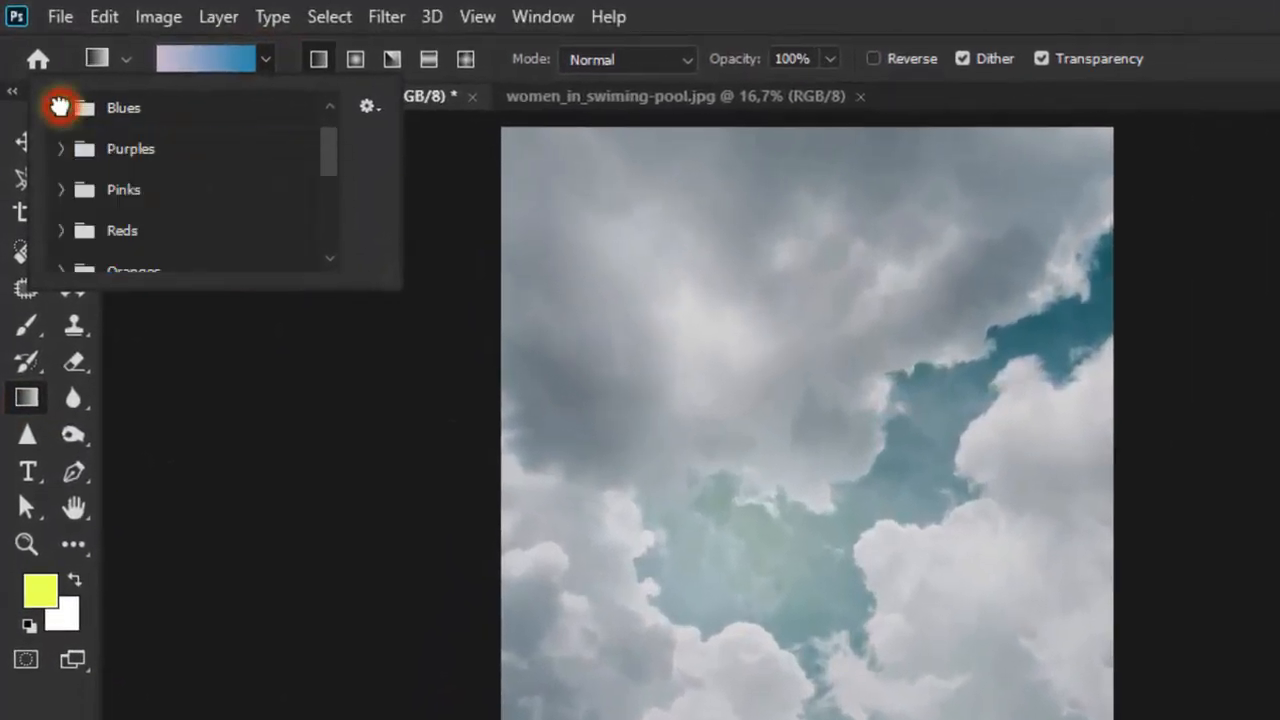
{"action": "left_click", "coordinate": [51, 90]}
{"action": "scroll", "coordinate": [84, 110], "scroll_direction": "up", "scroll_amount": 1}
{"action": "scroll", "coordinate": [209, 163], "scroll_direction": "down", "scroll_amount": 2}
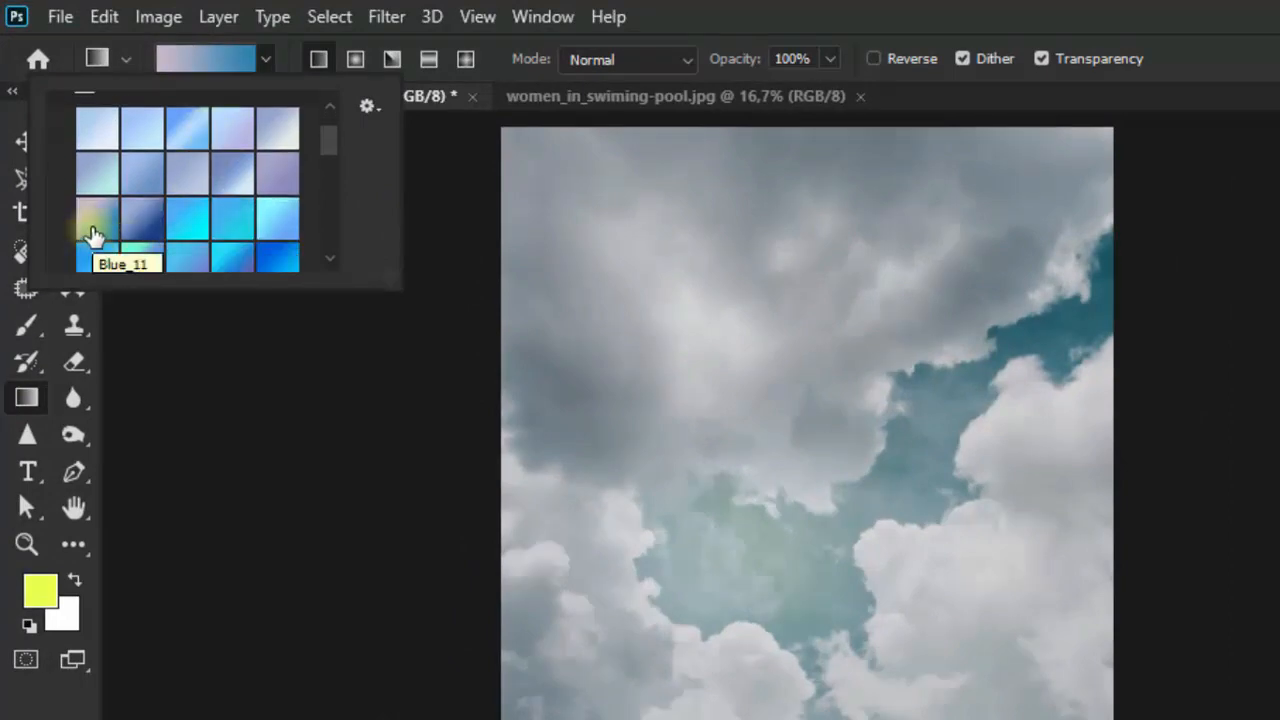
{"action": "left_click", "coordinate": [870, 18]}
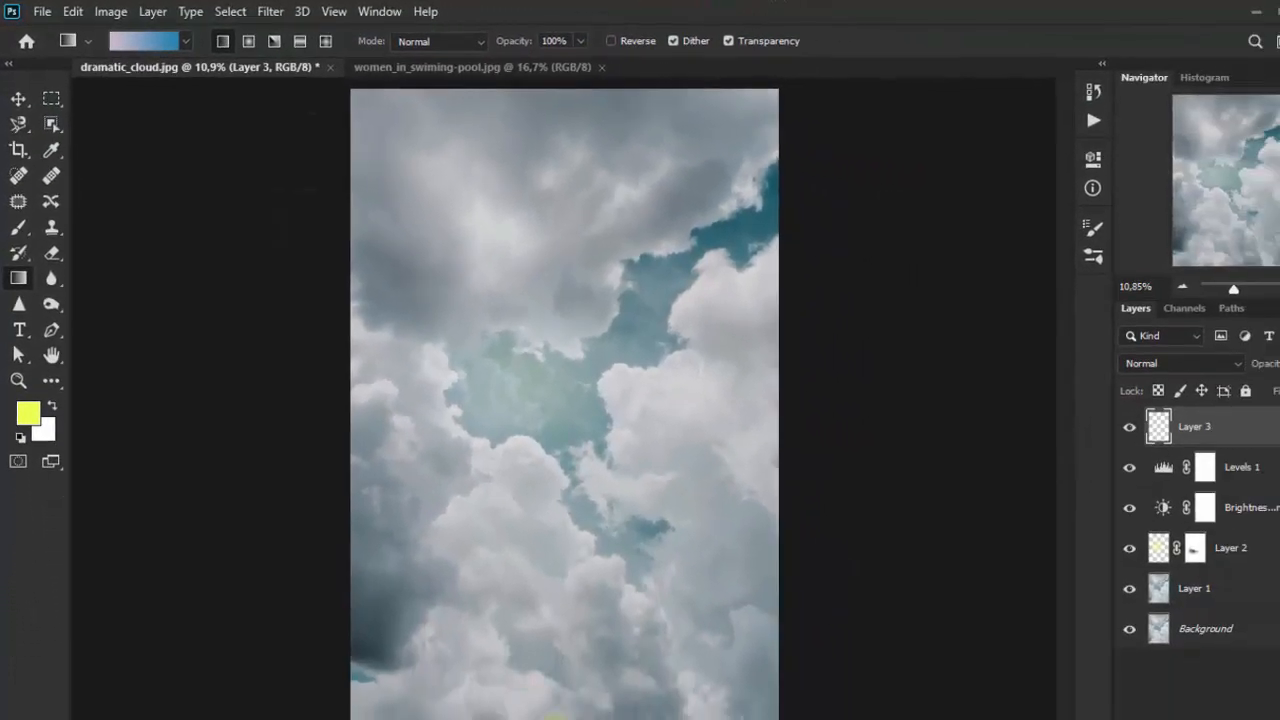
{"action": "left_click_drag", "start_coordinate": [526, 694], "coordinate": [530, 86]}
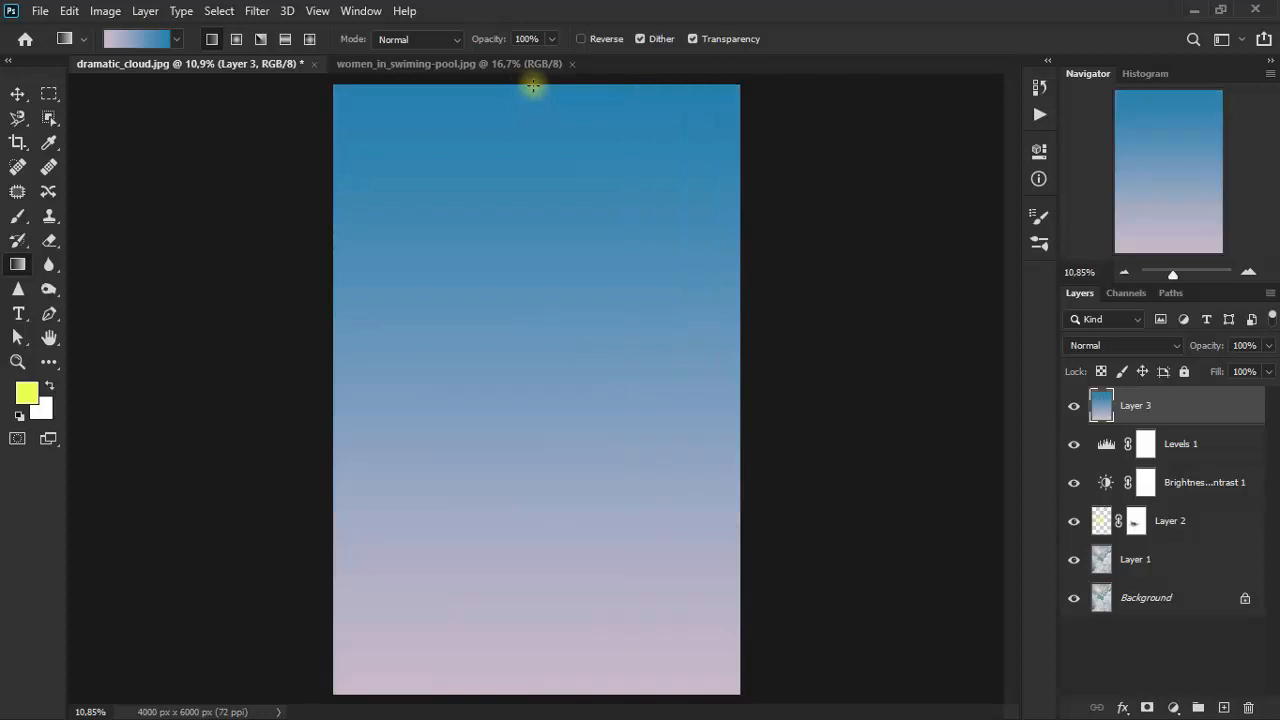
Step: Set the gradient layer's blending mode to Soft Light and compare the image with the layer hidden and shown
{"action": "left_click", "coordinate": [1110, 350]}
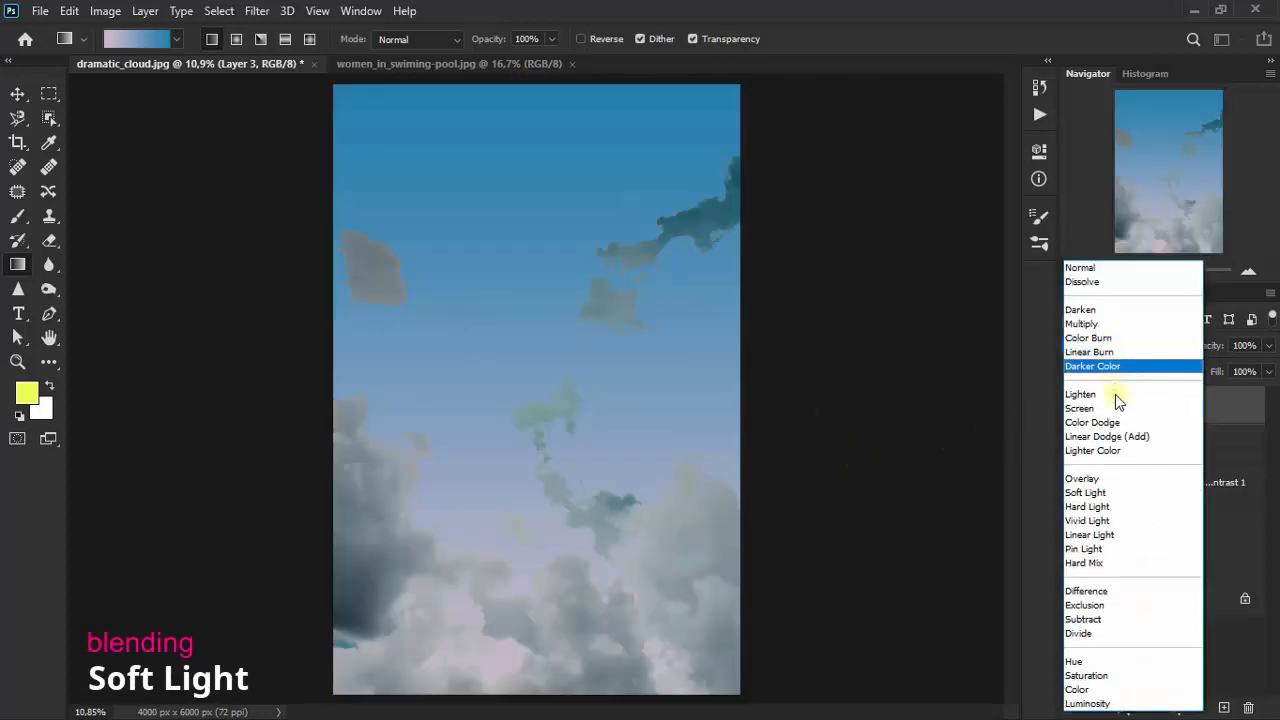
{"action": "left_click", "coordinate": [1120, 493]}
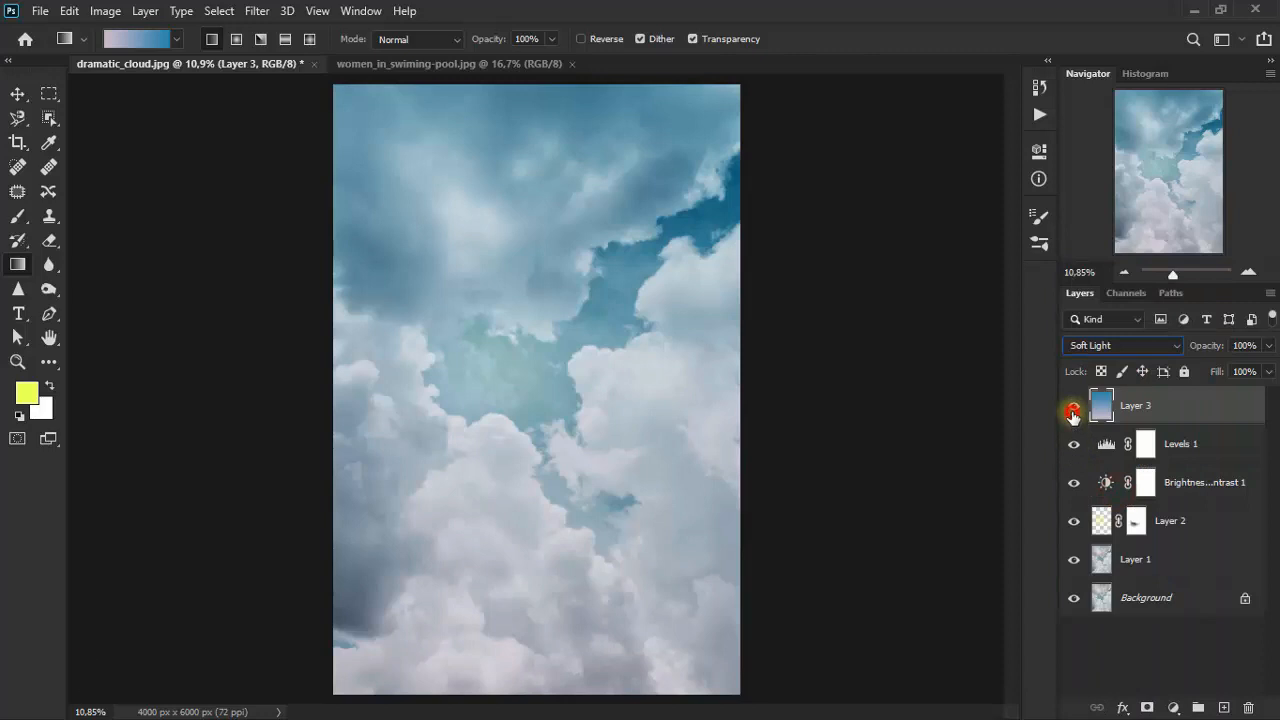
{"action": "left_click", "coordinate": [1073, 410]}
{"action": "left_click", "coordinate": [1073, 412]}
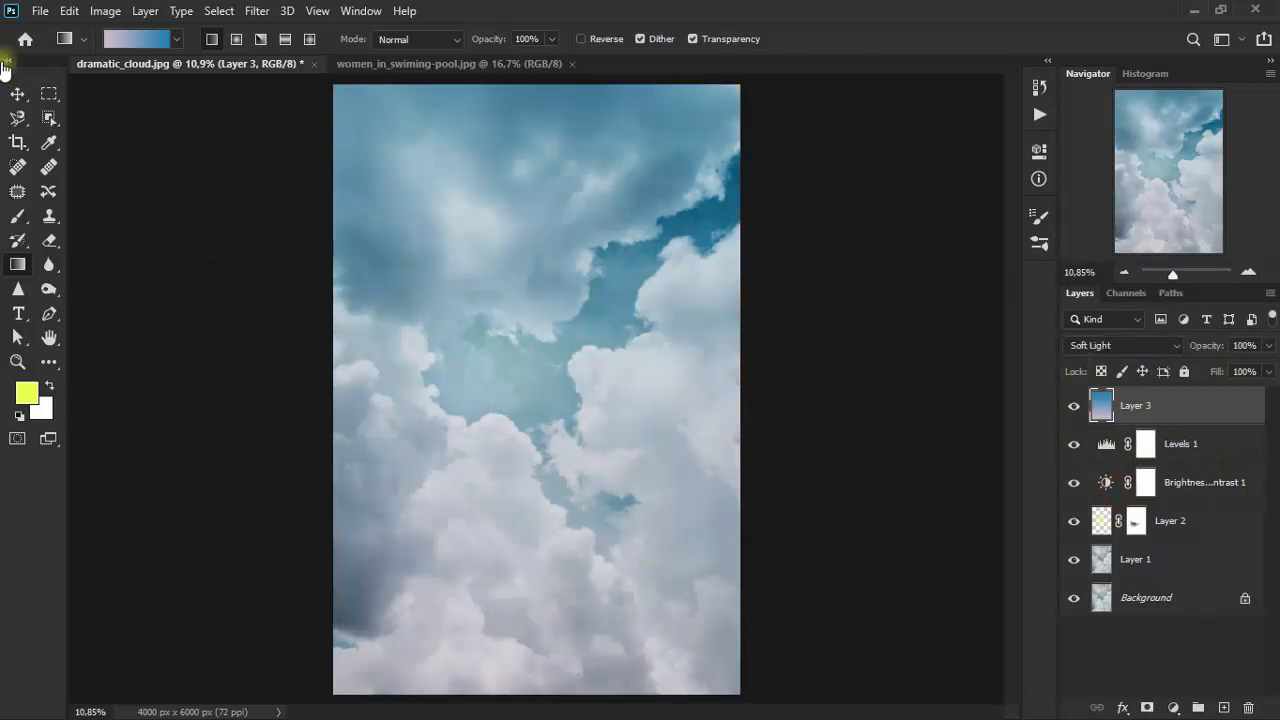
Step: Save the cloud document in Photoshop format as simple_surreal in the simple surreal folder
{"action": "left_click", "coordinate": [18, 93]}
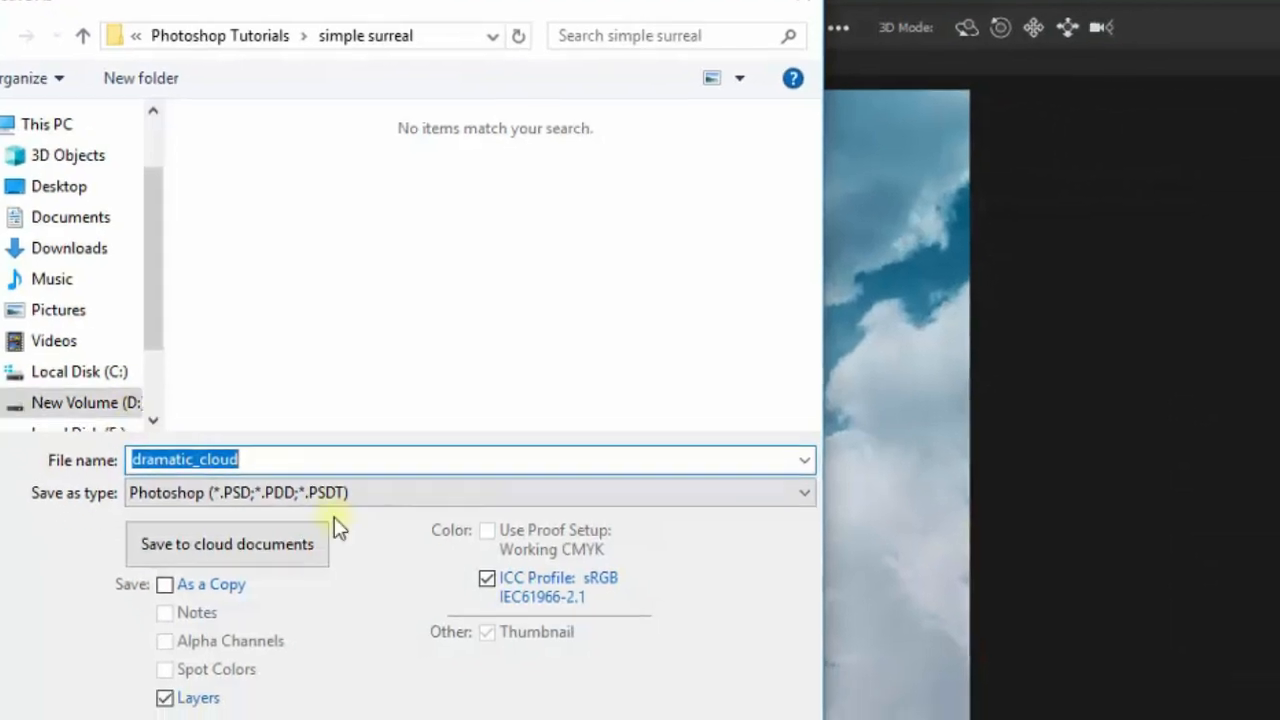
{"action": "left_click", "coordinate": [289, 411]}
{"action": "type", "text": "simple_surreal"}
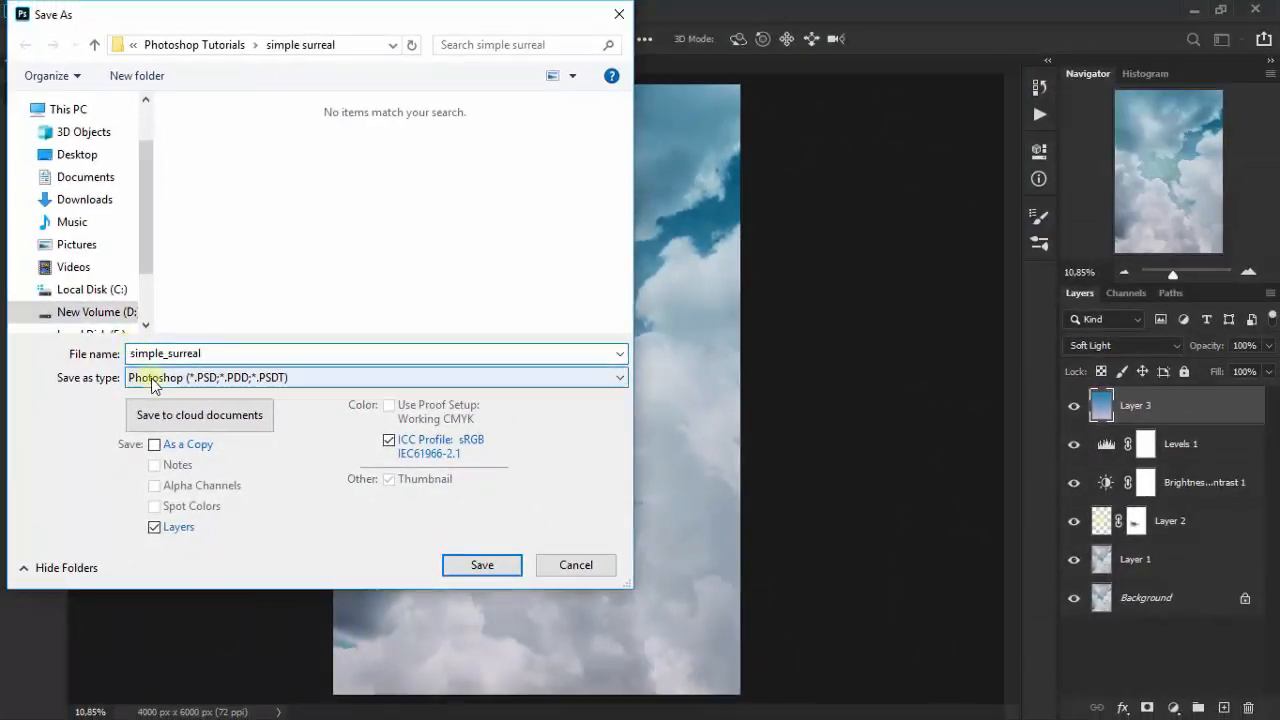
{"action": "left_click", "coordinate": [505, 630]}
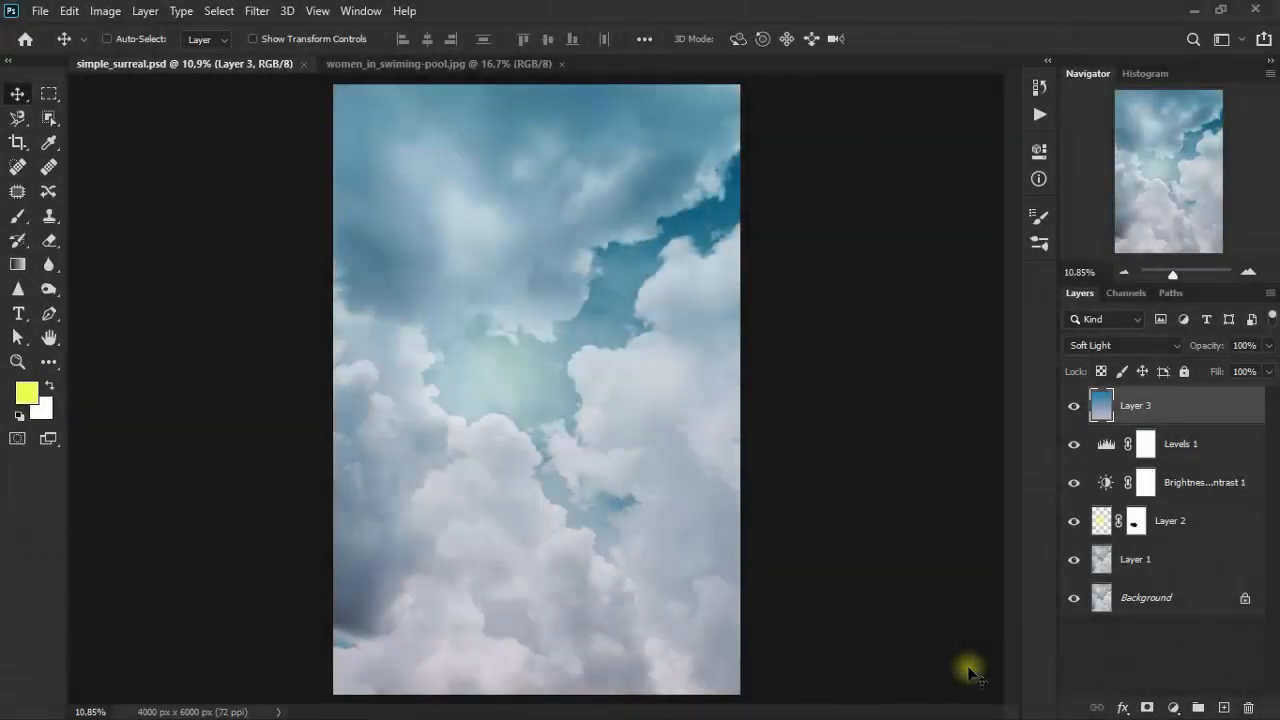
Step: Switch to the swimming-pool photo and select the seated woman with the Object Selection tool in Lasso mode
{"action": "left_click", "coordinate": [481, 67]}
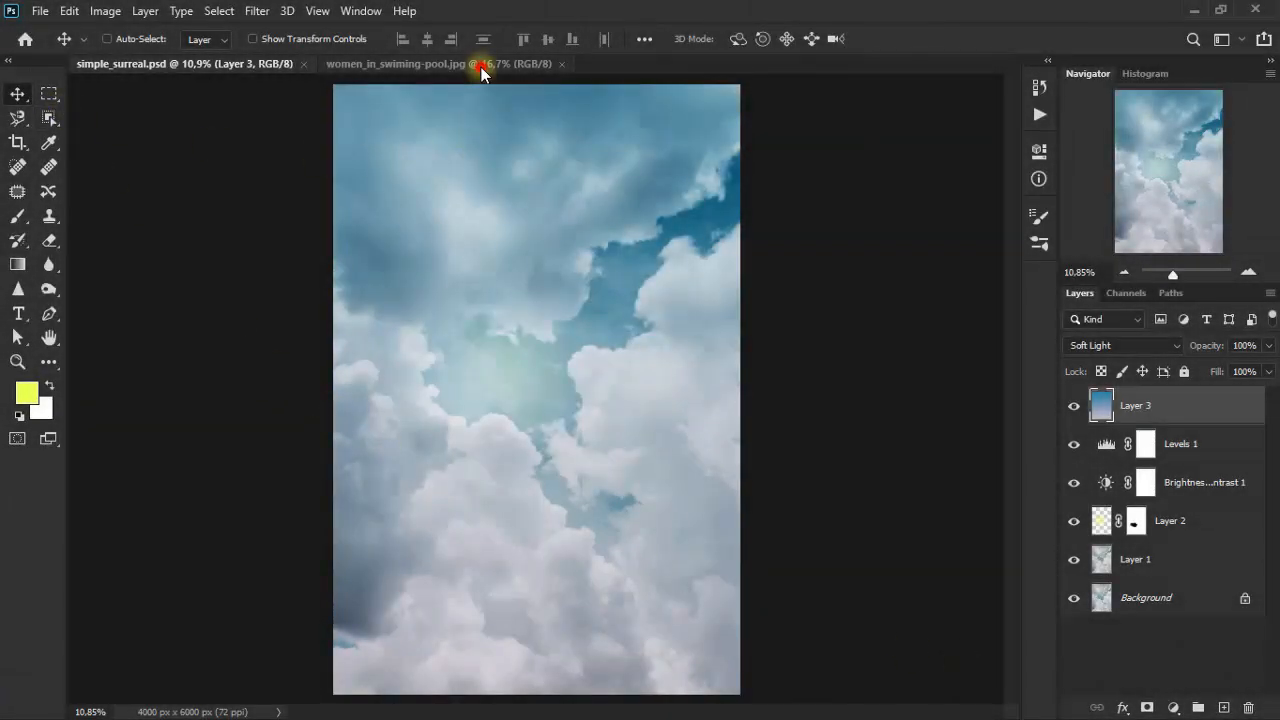
{"action": "left_click", "coordinate": [49, 118]}
{"action": "left_click", "coordinate": [127, 119]}
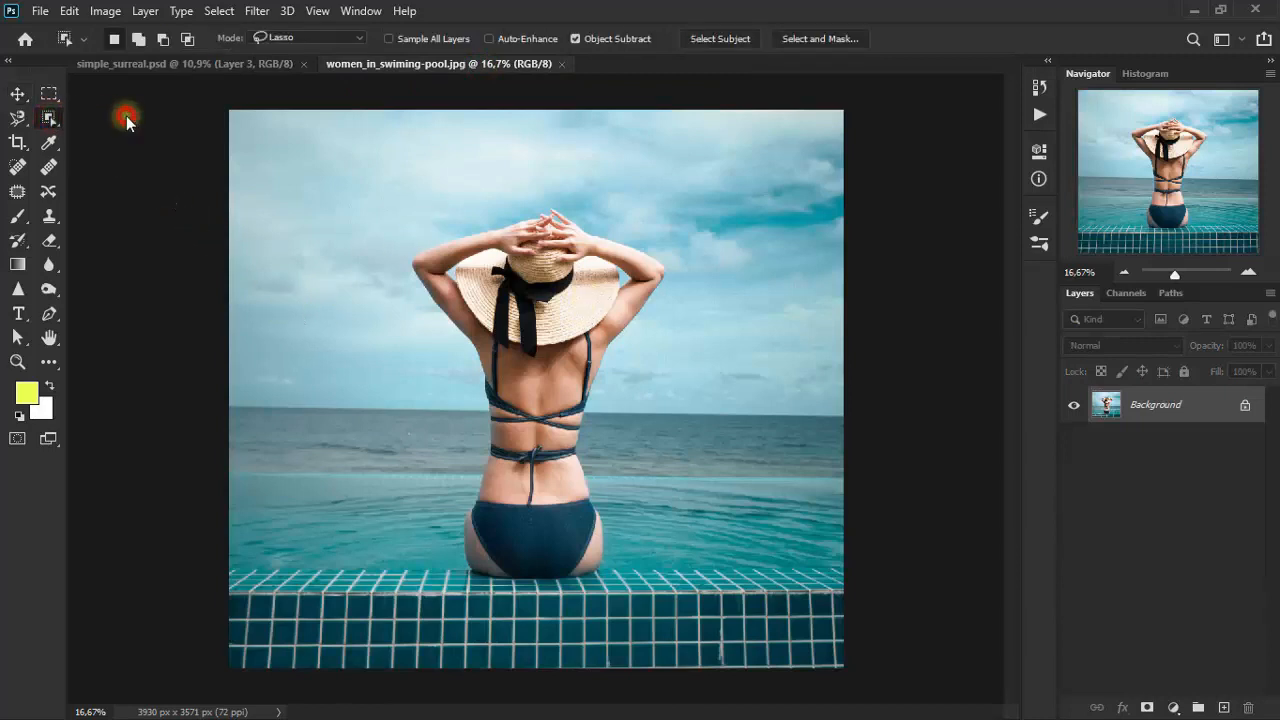
{"action": "mouse_move", "coordinate": [455, 572]}
{"action": "left_mouse_down"}
{"action": "mouse_move", "coordinate": [442, 542]}
{"action": "mouse_move", "coordinate": [474, 424]}
{"action": "mouse_move", "coordinate": [413, 311]}
{"action": "mouse_move", "coordinate": [420, 227]}
{"action": "mouse_move", "coordinate": [523, 201]}
{"action": "mouse_move", "coordinate": [599, 211]}
{"action": "mouse_move", "coordinate": [684, 291]}
{"action": "mouse_move", "coordinate": [624, 408]}
{"action": "mouse_move", "coordinate": [628, 538]}
{"action": "mouse_move", "coordinate": [614, 577]}
{"action": "mouse_move", "coordinate": [552, 595]}
{"action": "mouse_move", "coordinate": [487, 590]}
{"action": "mouse_move", "coordinate": [455, 572]}
{"action": "left_mouse_up"}
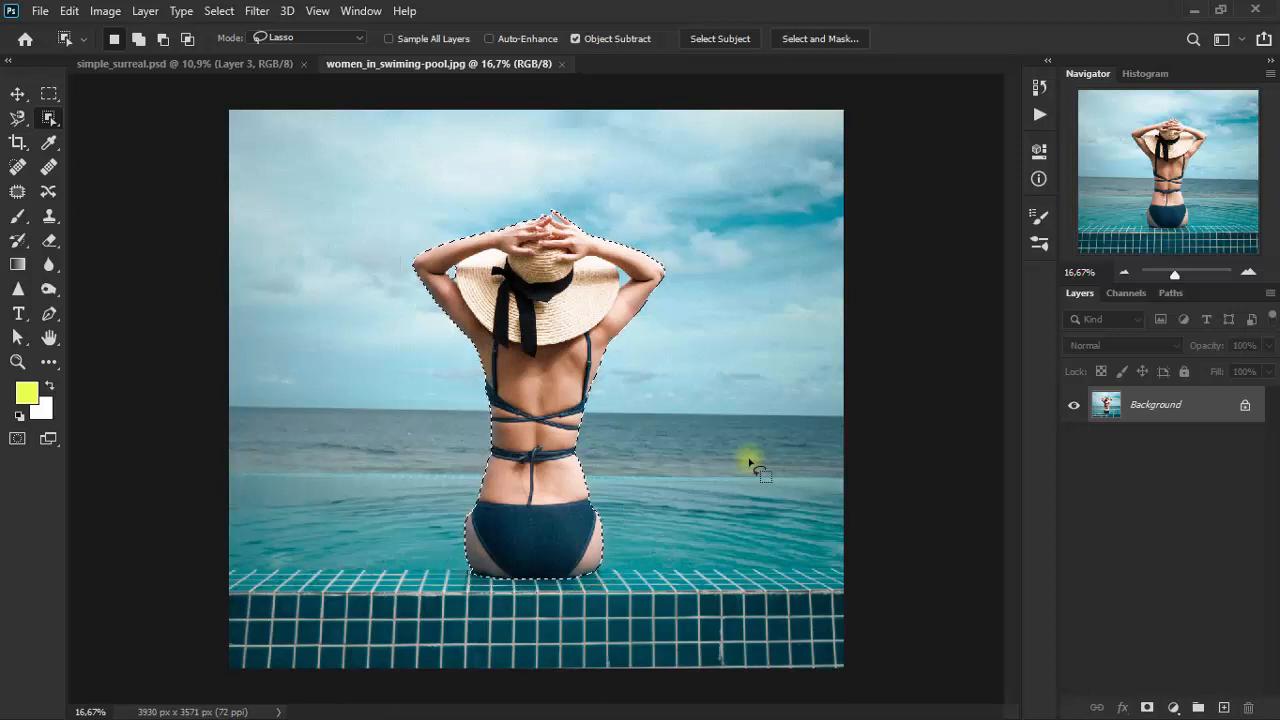
Step: Feather the selection around the woman with a radius of 1 pixel
{"action": "left_click", "coordinate": [218, 11]}
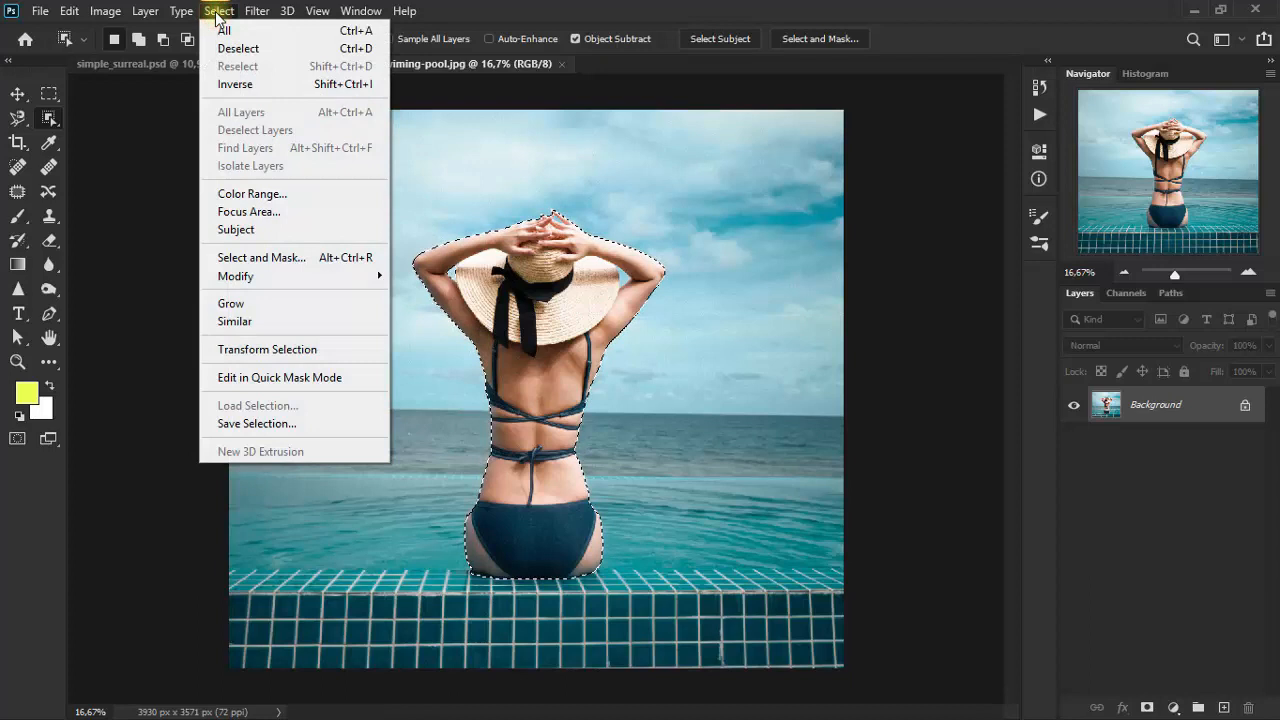
{"action": "mouse_move", "coordinate": [309, 272]}
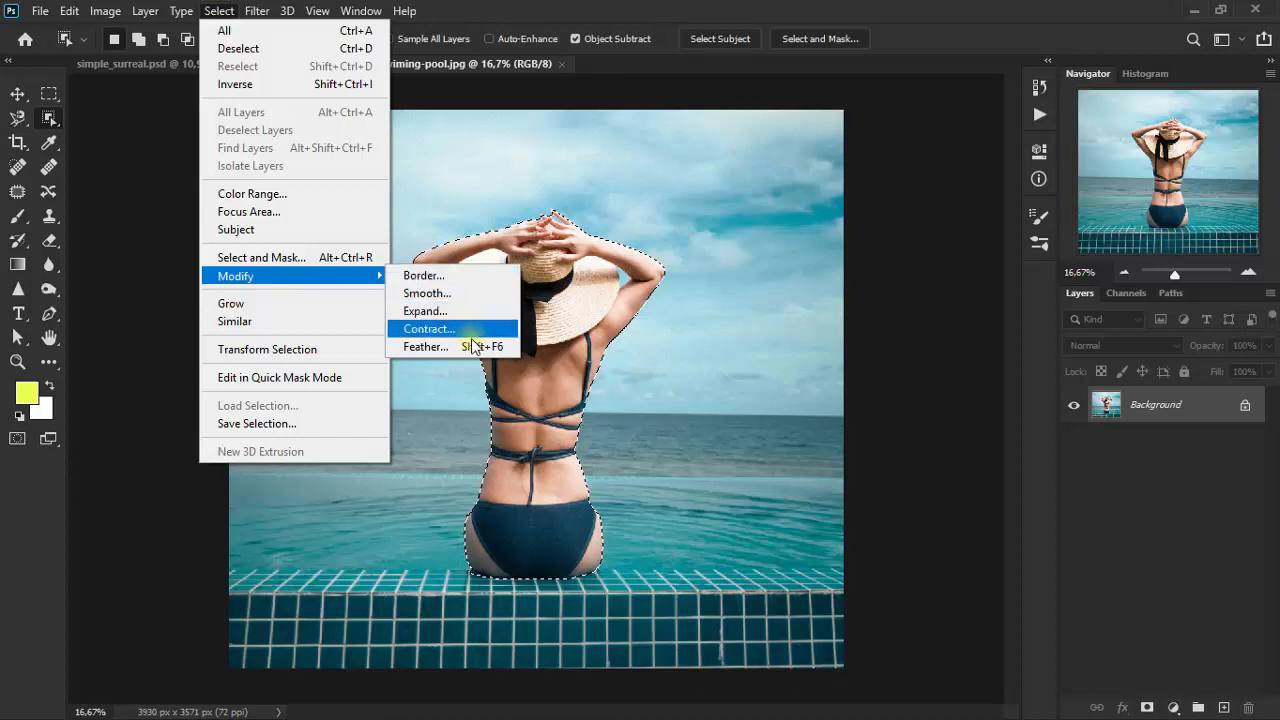
{"action": "left_click", "coordinate": [471, 345]}
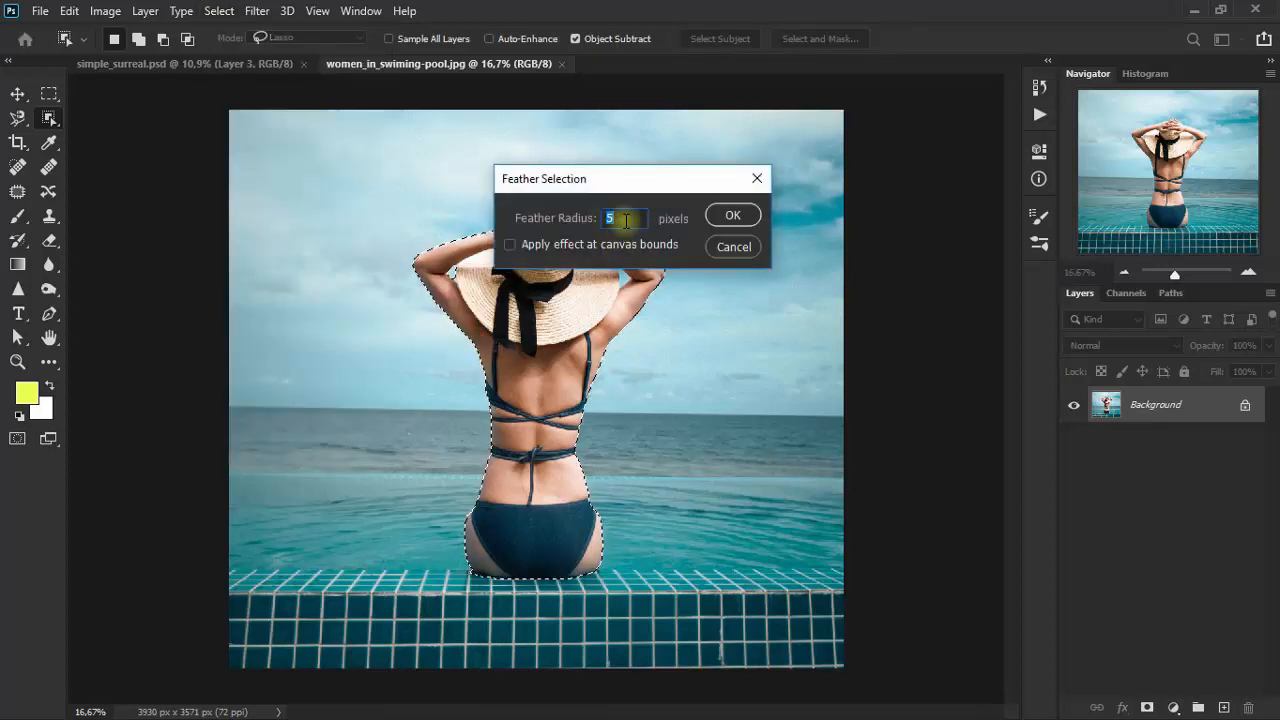
{"action": "type", "text": "1"}
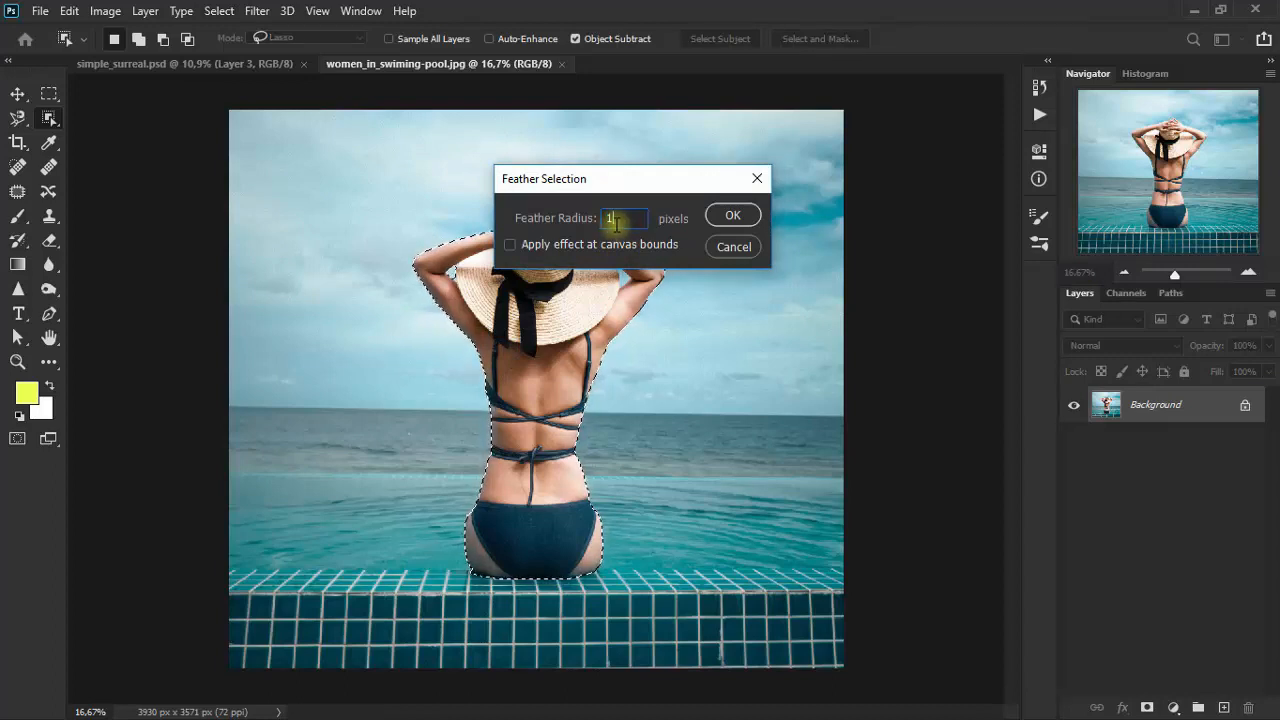
{"action": "left_click", "coordinate": [734, 217]}
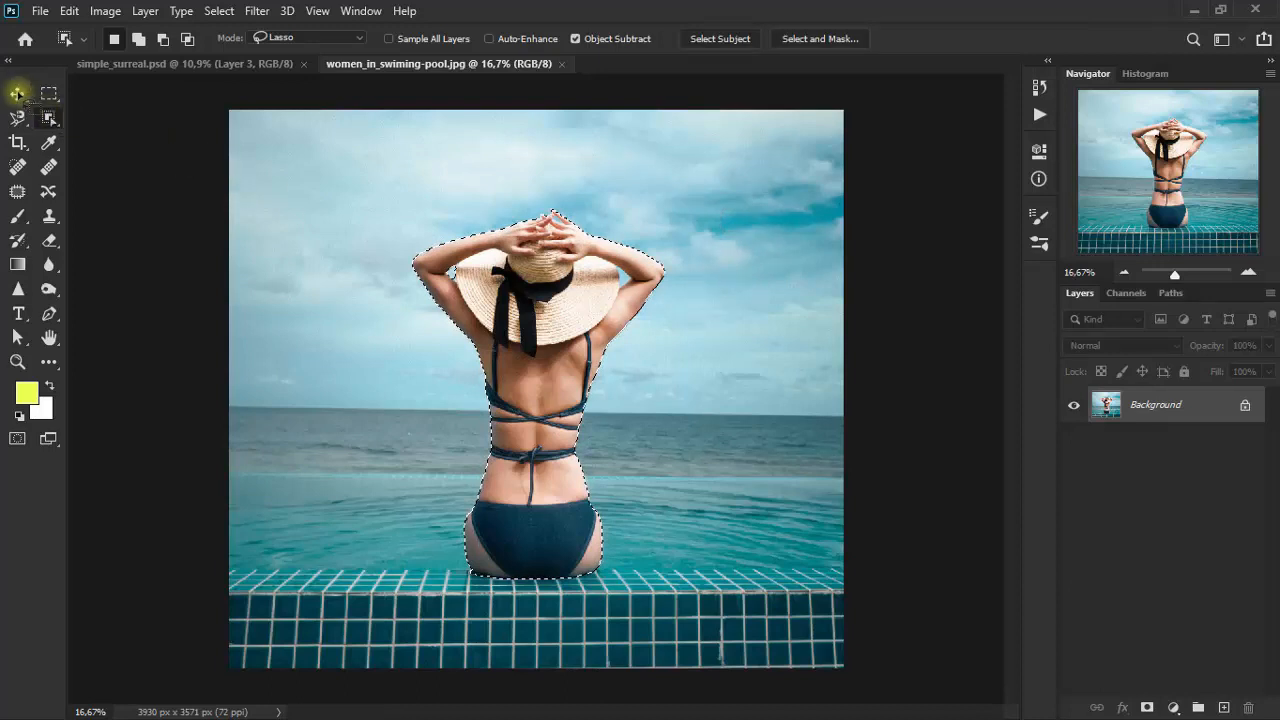
Step: Copy the selected woman to a new layer and move that cutout into the simple_surreal.psd cloud image
{"action": "left_click", "coordinate": [17, 93]}
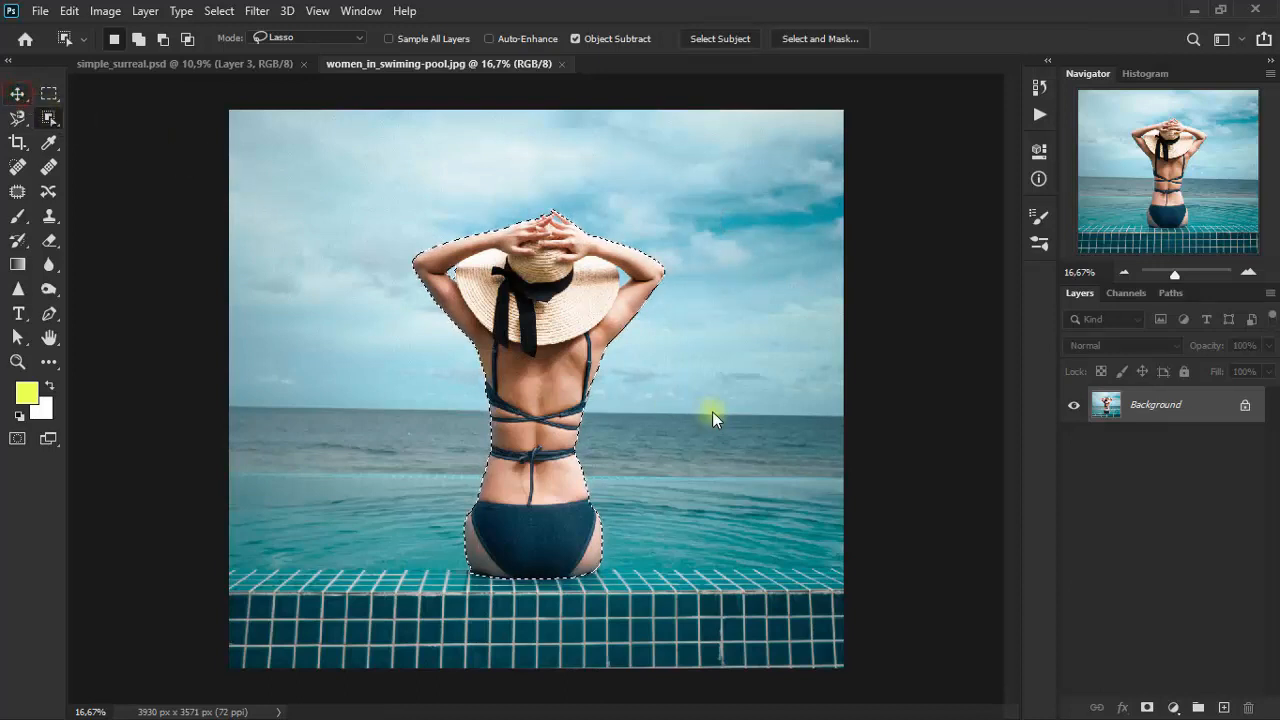
{"action": "key", "text": "v"}
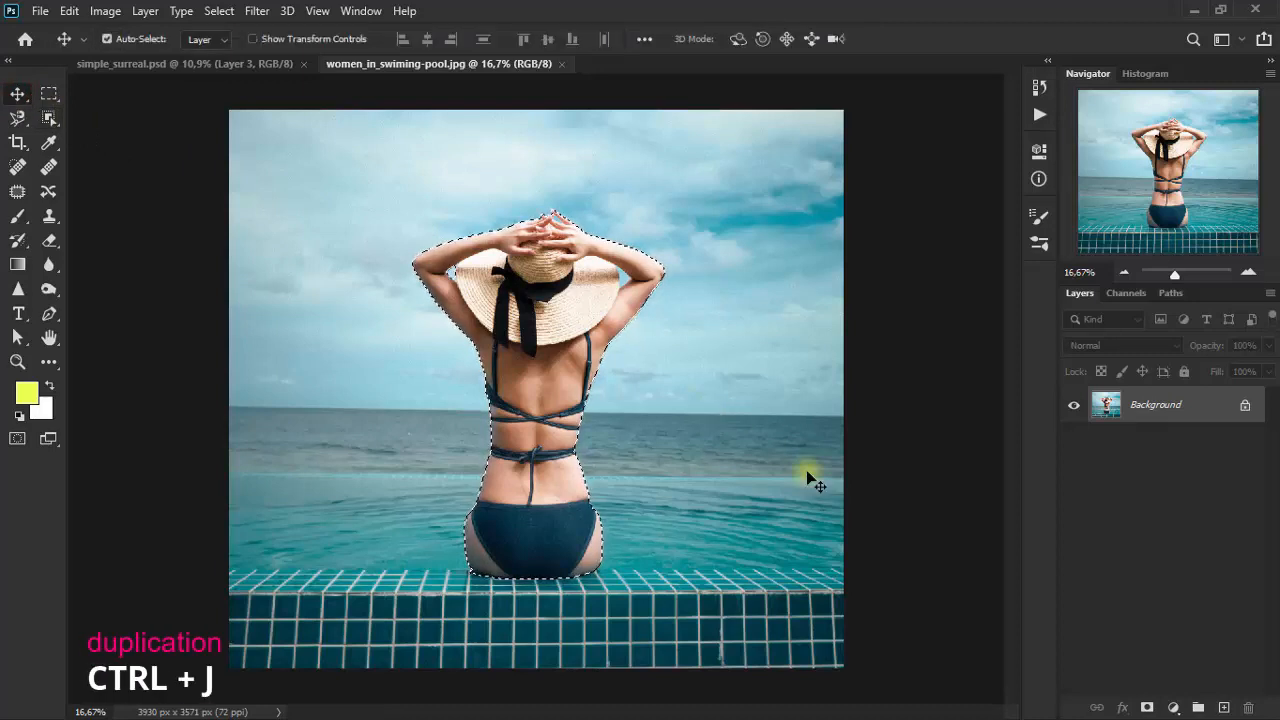
{"action": "key", "text": "ctrl+j"}
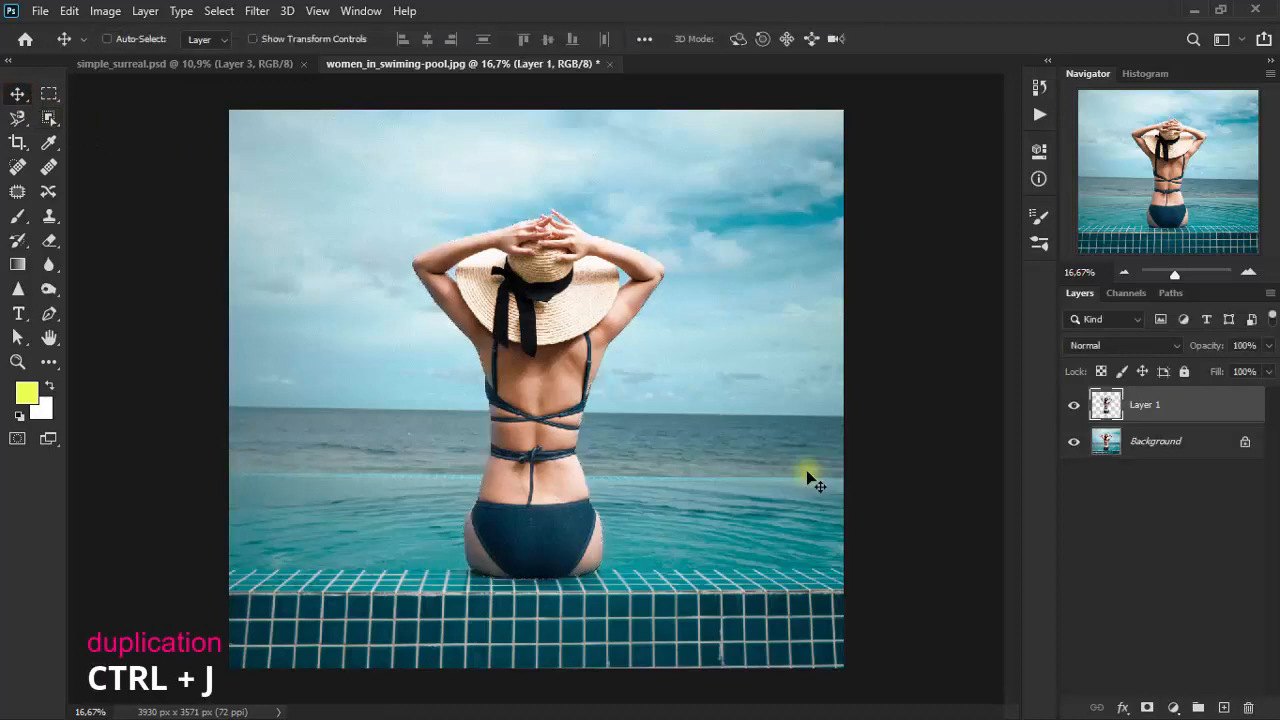
{"action": "left_click", "coordinate": [542, 397]}
{"action": "left_click_drag", "start_coordinate": [278, 84], "coordinate": [460, 300]}
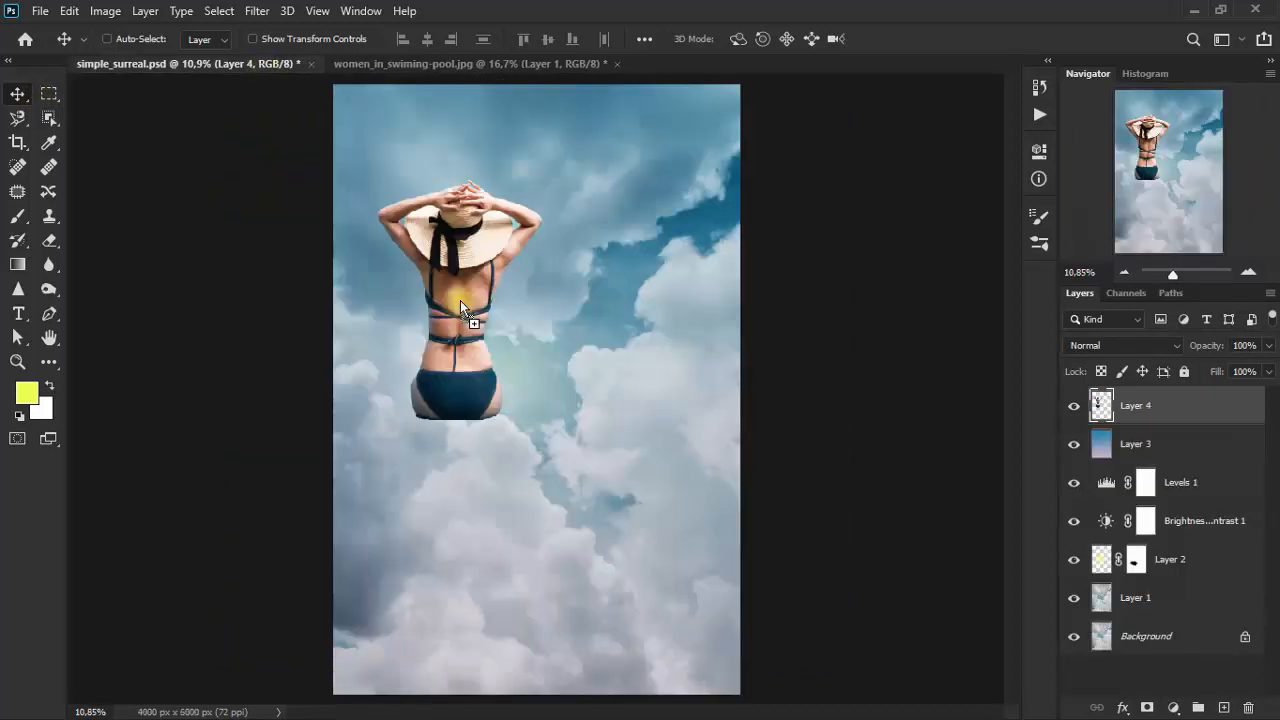
Step: Close the swimming-pool photo document and return to the cloud composite
{"action": "left_click", "coordinate": [542, 68]}
{"action": "left_click", "coordinate": [619, 64]}
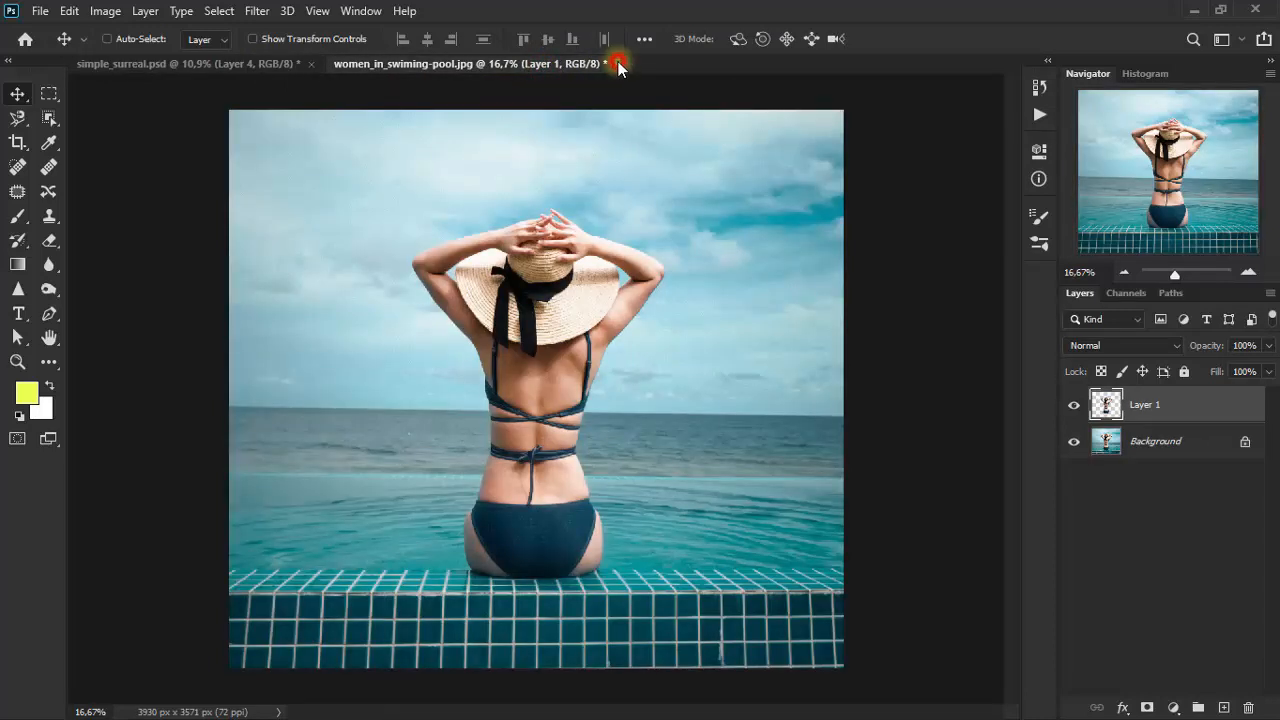
{"action": "left_click", "coordinate": [641, 290]}
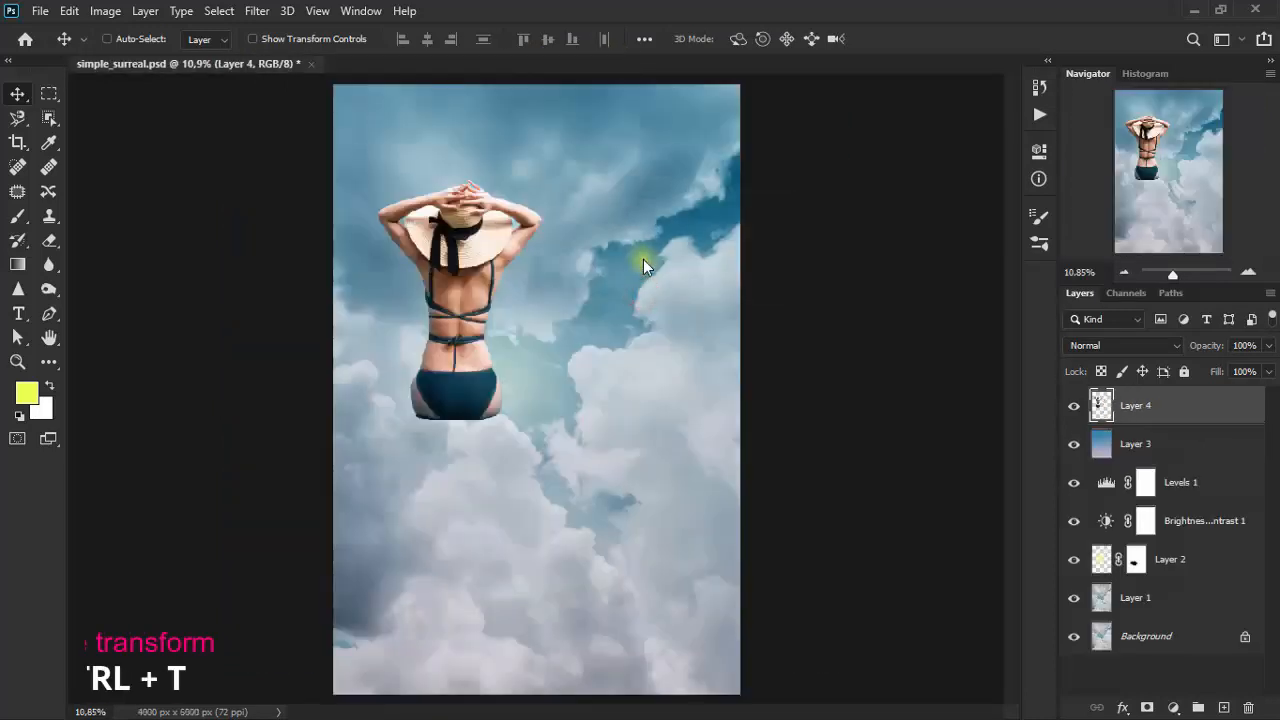
Step: Scale the woman cutout proportionally down to about 23% and place her seated on the central cloud peak
{"action": "key", "text": "ctrl+t"}
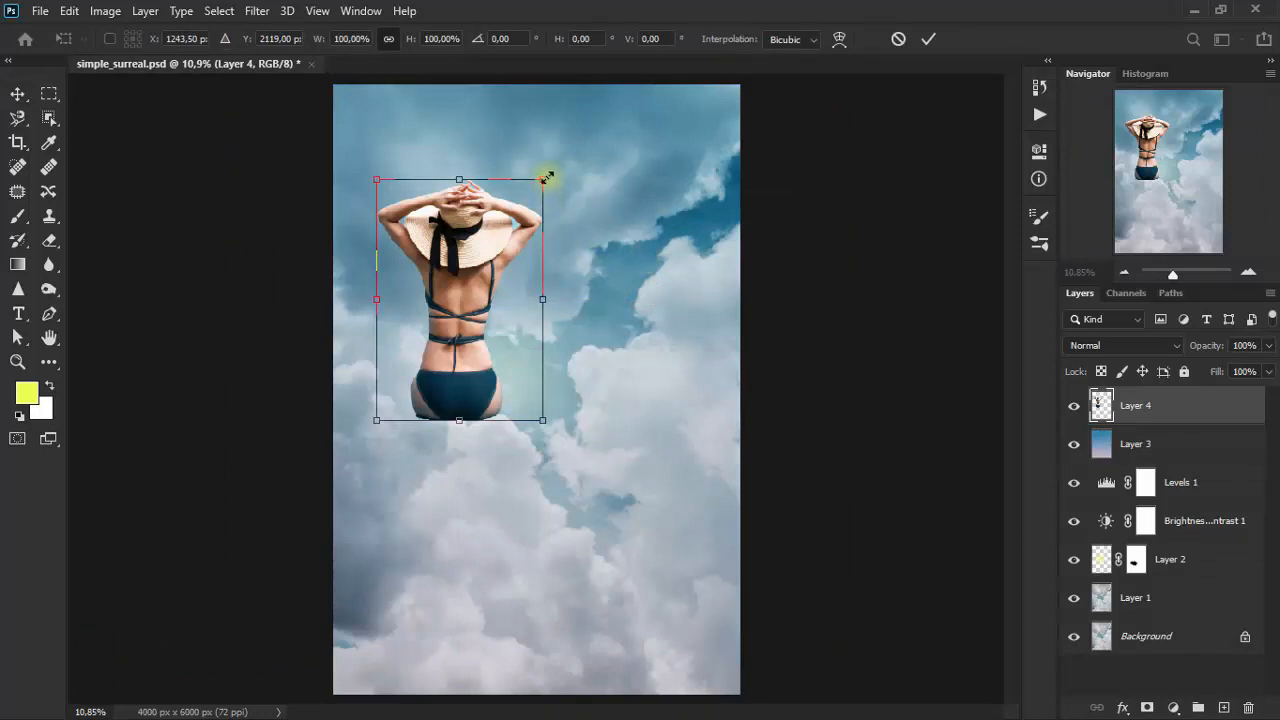
{"action": "left_click_drag", "start_coordinate": [546, 178], "coordinate": [498, 402]}
{"action": "key", "text": "Down"}
{"action": "key", "text": "Down"}
{"action": "key", "text": "Down"}
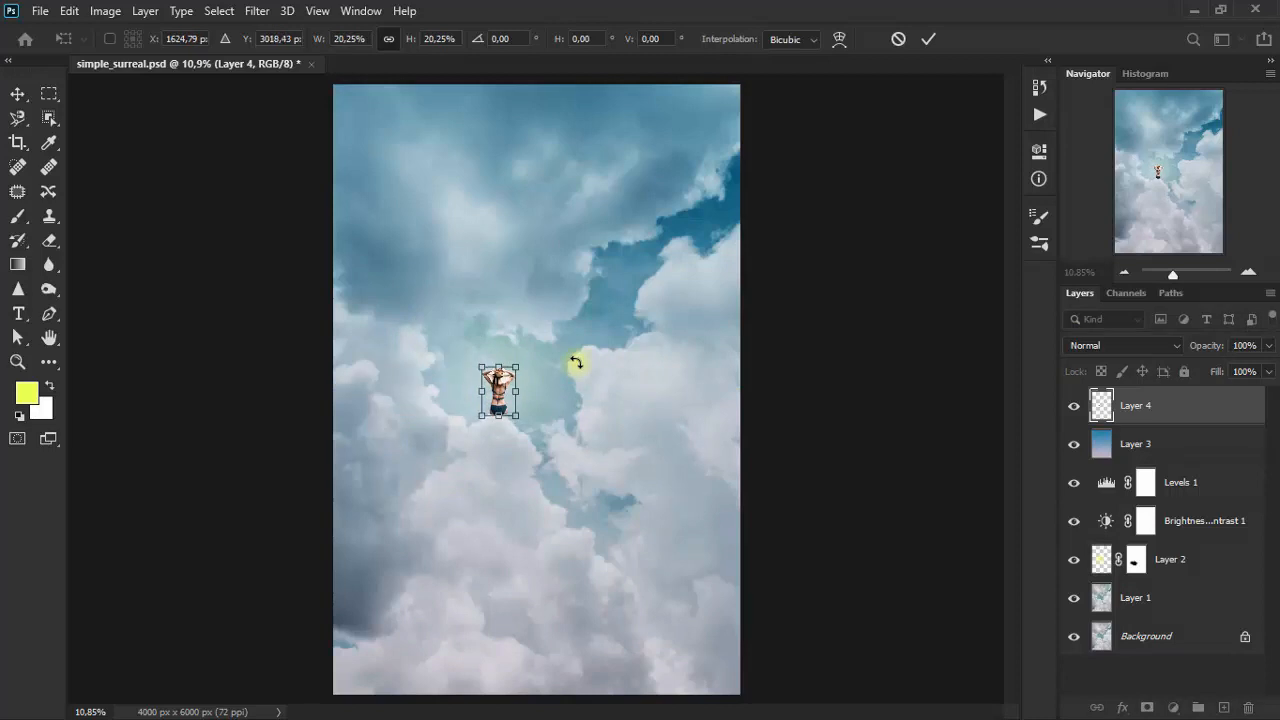
{"action": "key", "text": "Left"}
{"action": "key", "text": "Left"}
{"action": "key", "text": "Left"}
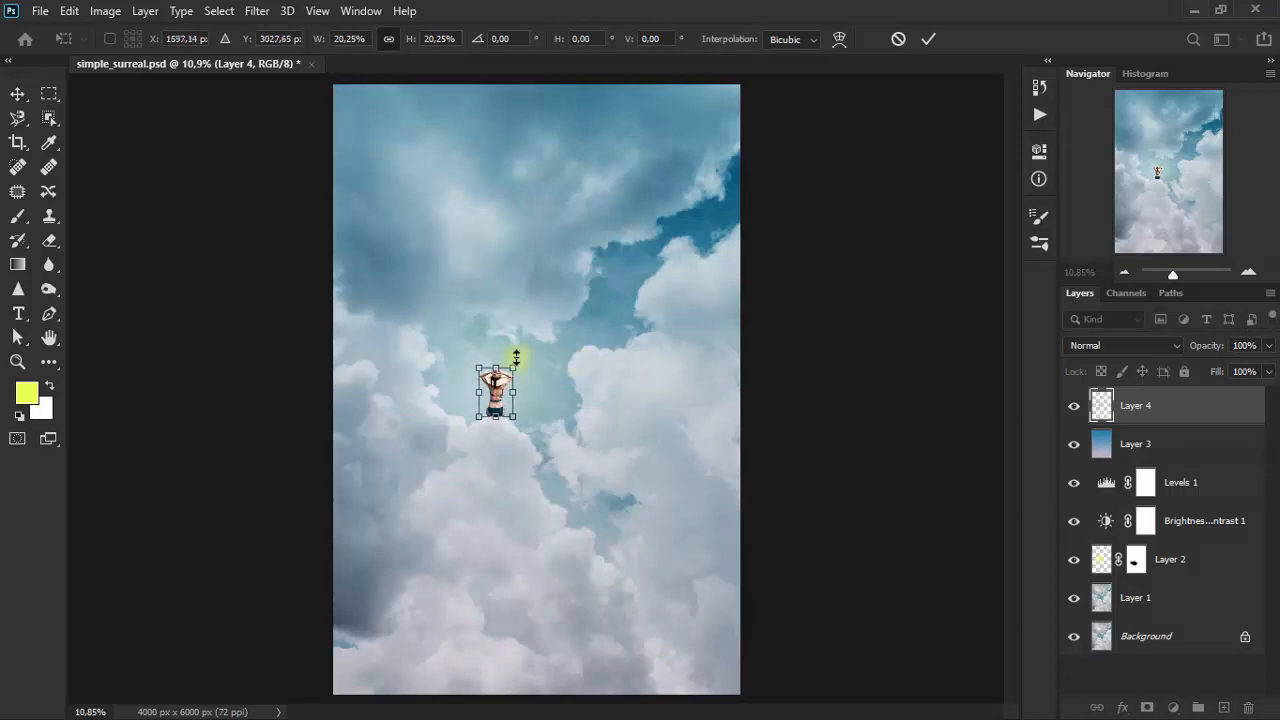
{"action": "left_click_drag", "start_coordinate": [510, 369], "coordinate": [518, 362]}
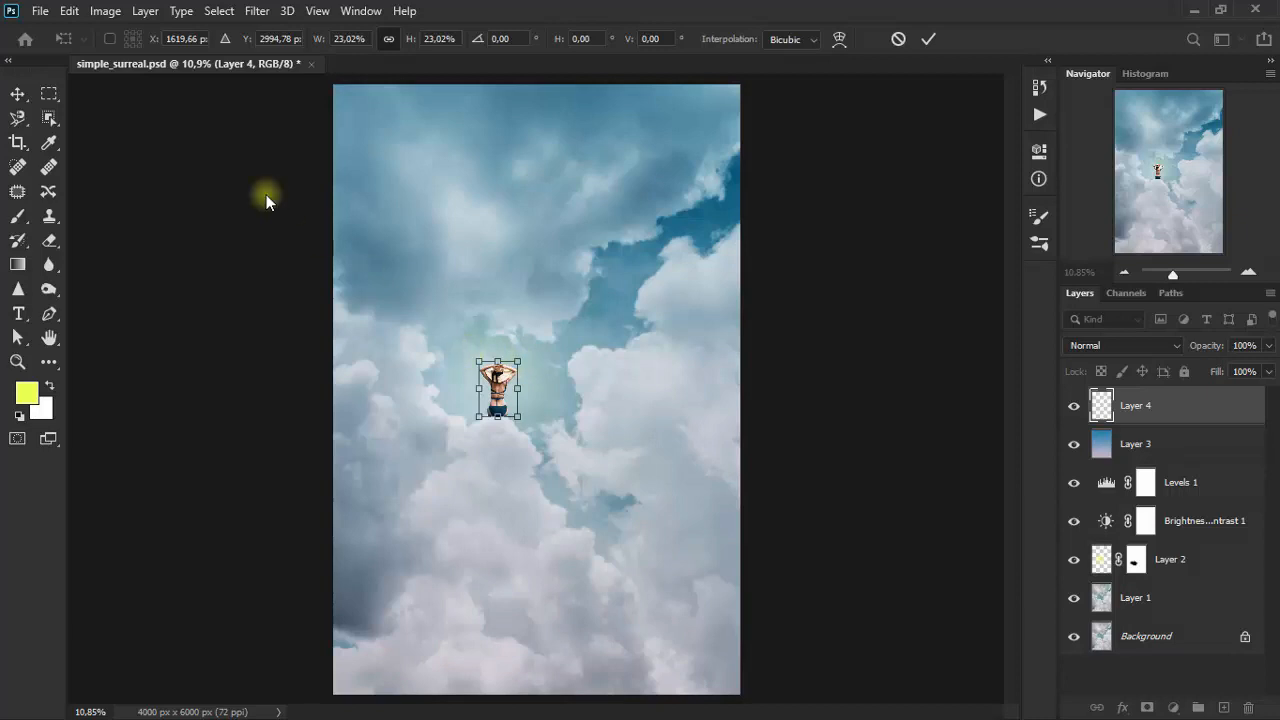
{"action": "left_click", "coordinate": [17, 93]}
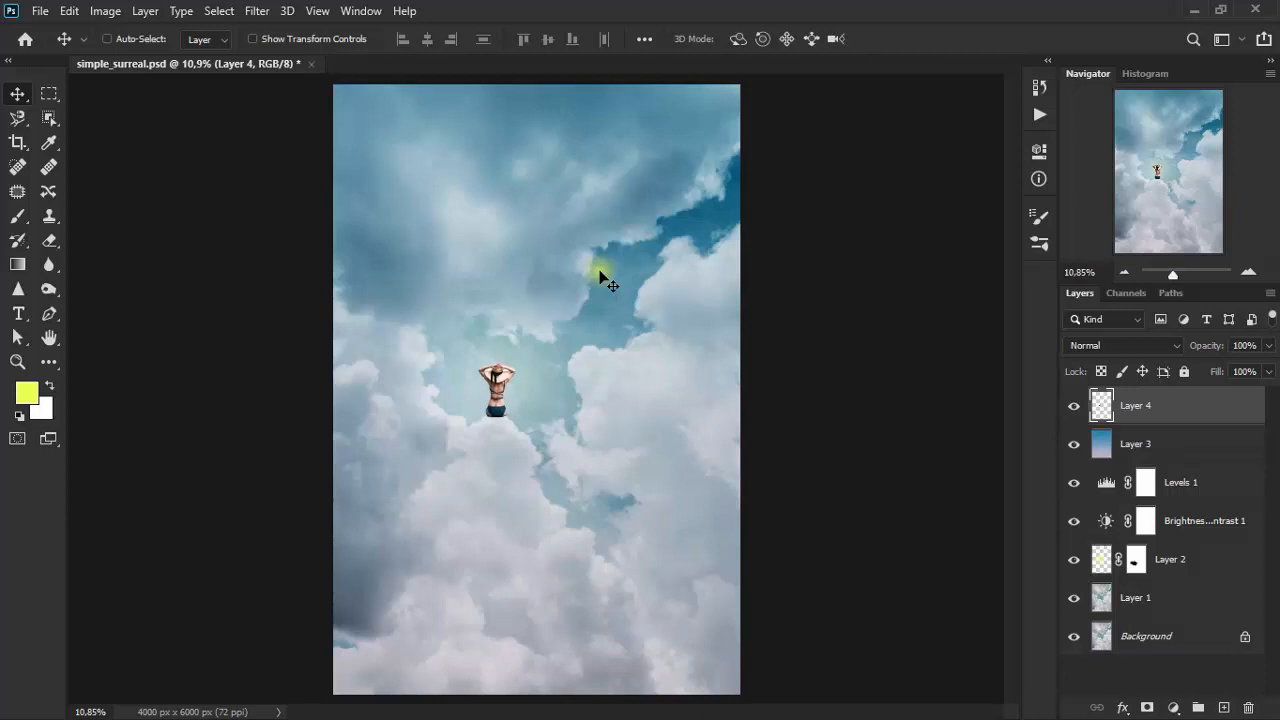
Step: Soften the woman cutout's outline with the Blur tool, along her seat, waist, arms and hat
{"action": "left_click", "coordinate": [318, 10]}
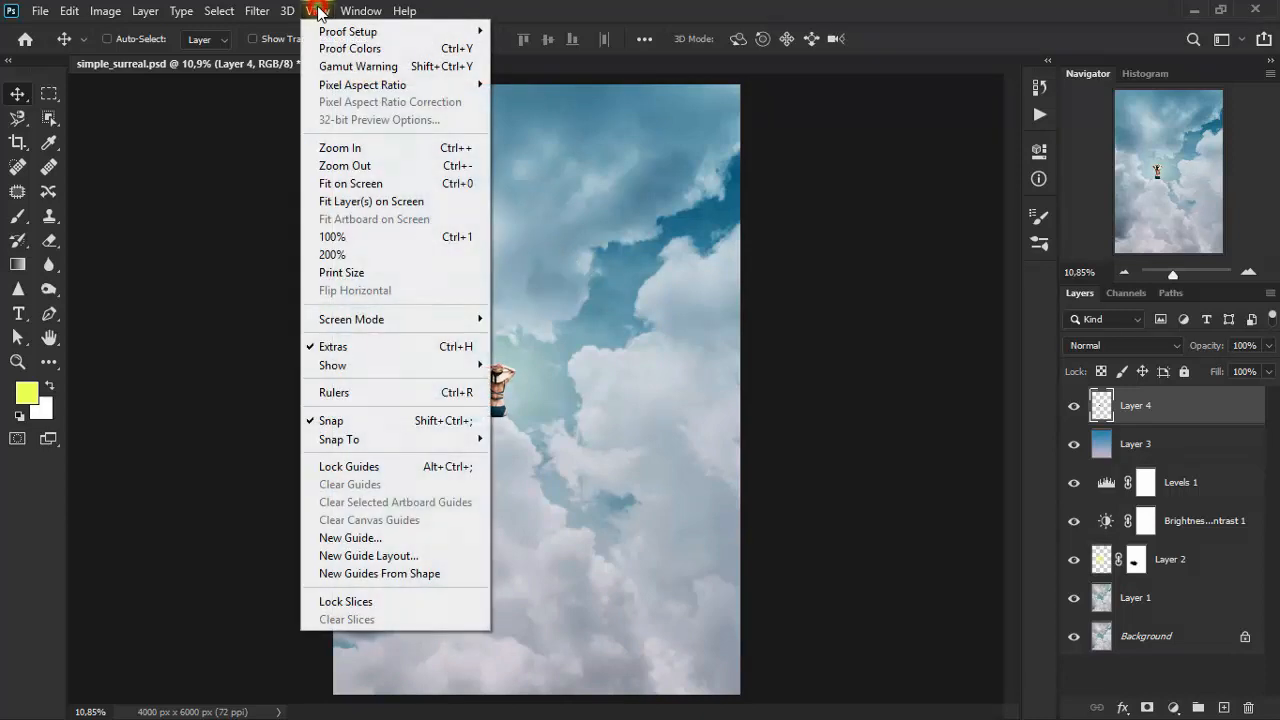
{"action": "left_click", "coordinate": [366, 236]}
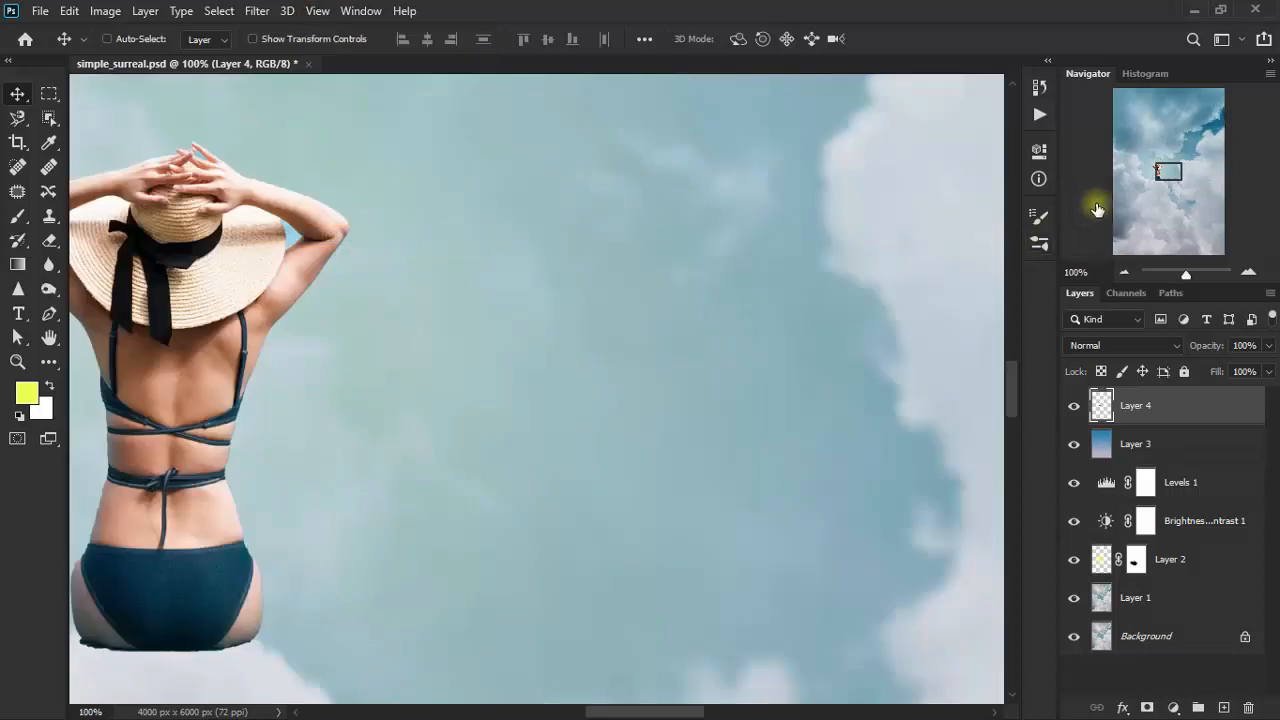
{"action": "left_click_drag", "start_coordinate": [1172, 174], "coordinate": [1160, 175]}
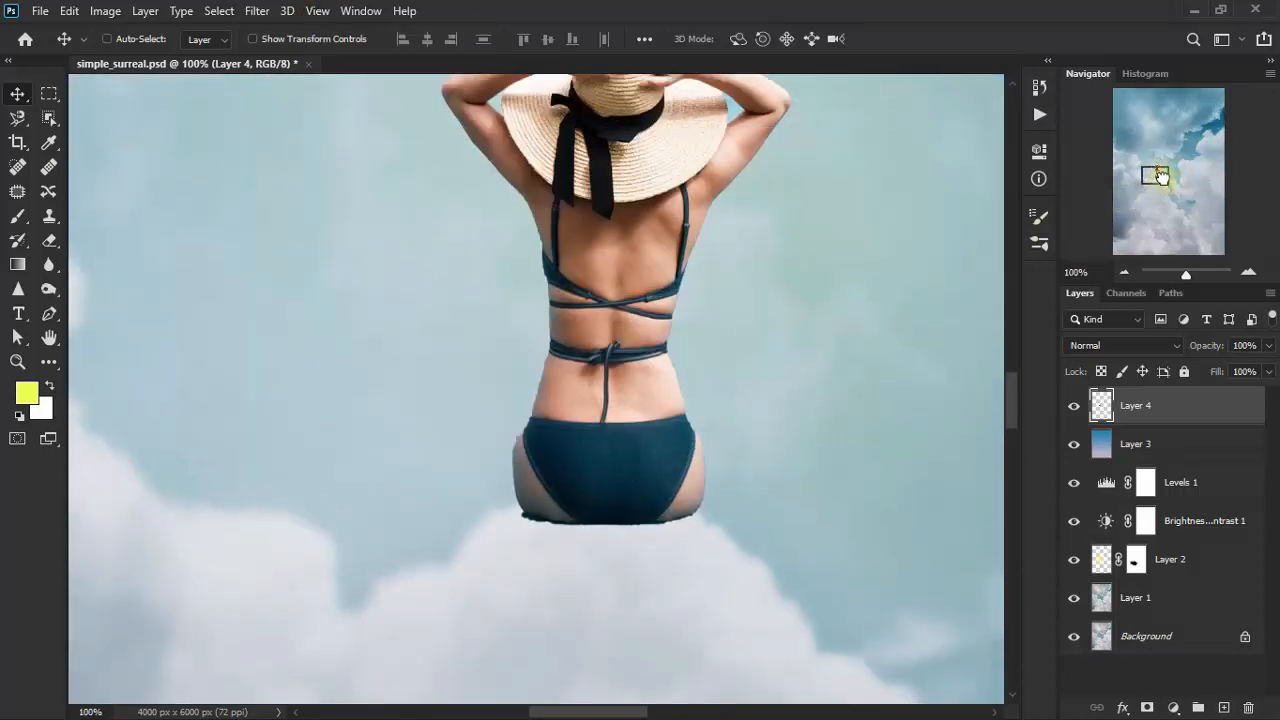
{"action": "left_click", "coordinate": [656, 364]}
{"action": "key", "text": "ctrl+minus"}
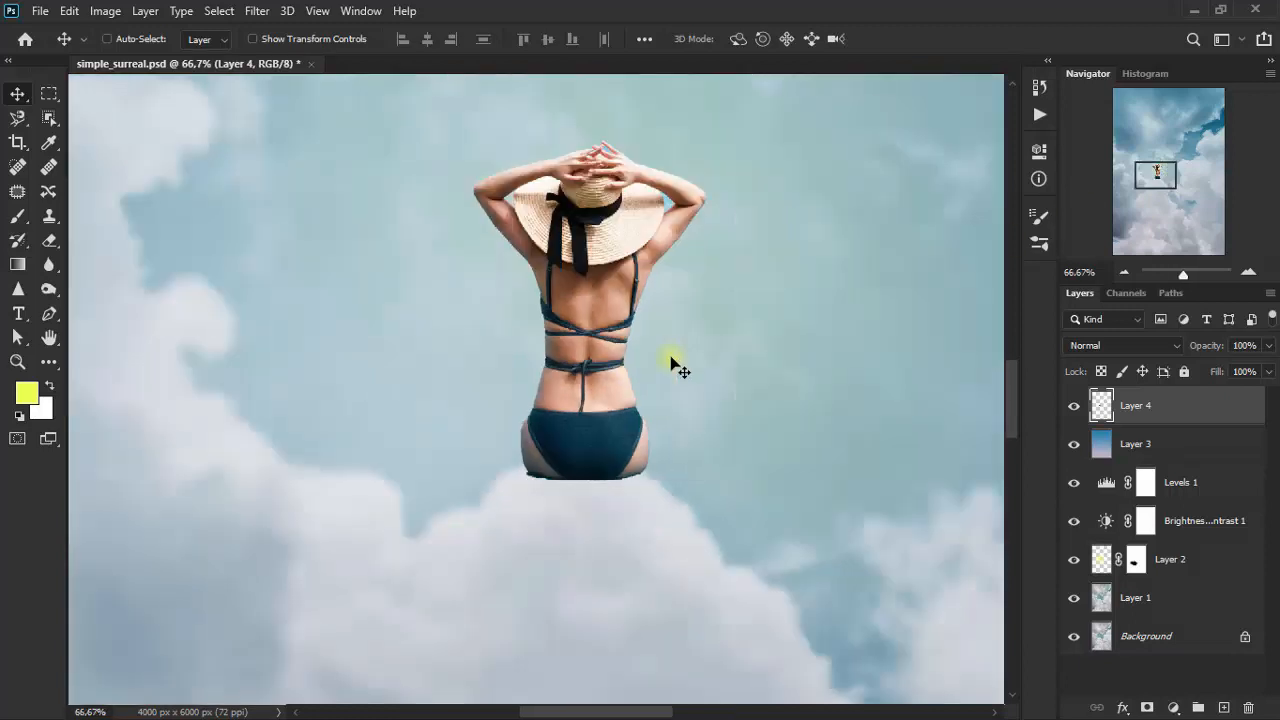
{"action": "left_click", "coordinate": [50, 264]}
{"action": "right_click", "coordinate": [52, 264]}
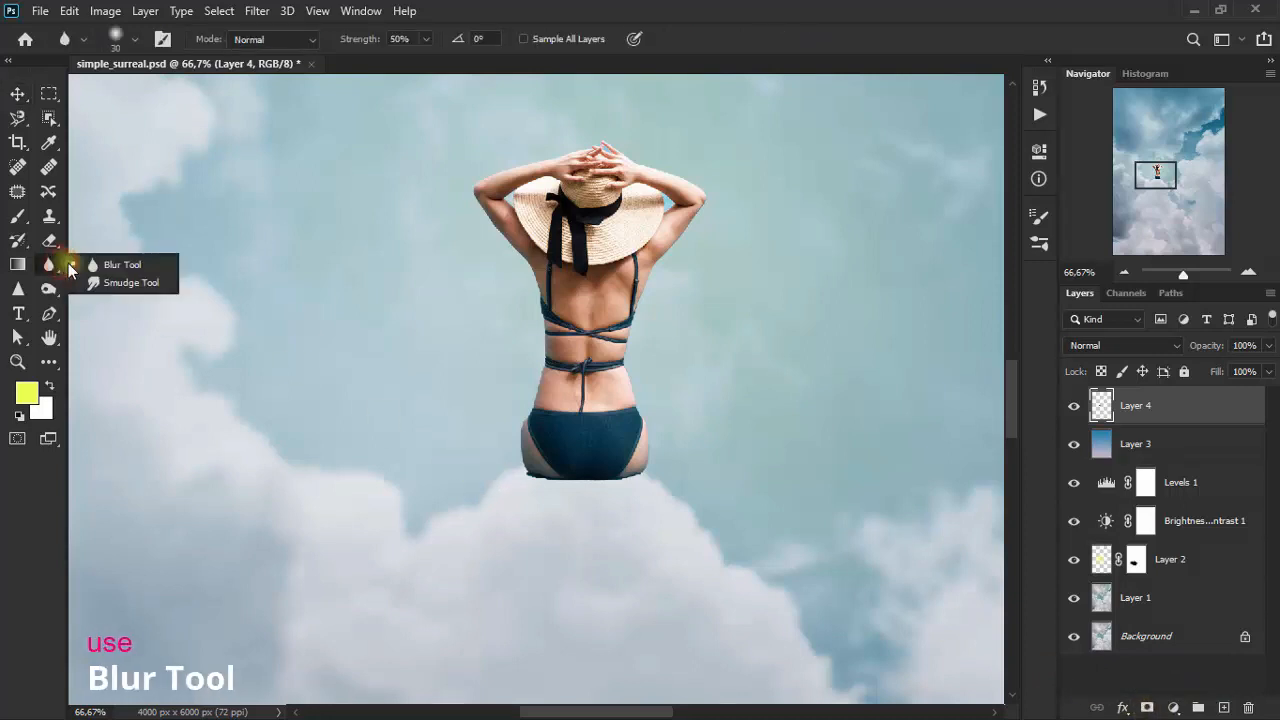
{"action": "left_click", "coordinate": [133, 267]}
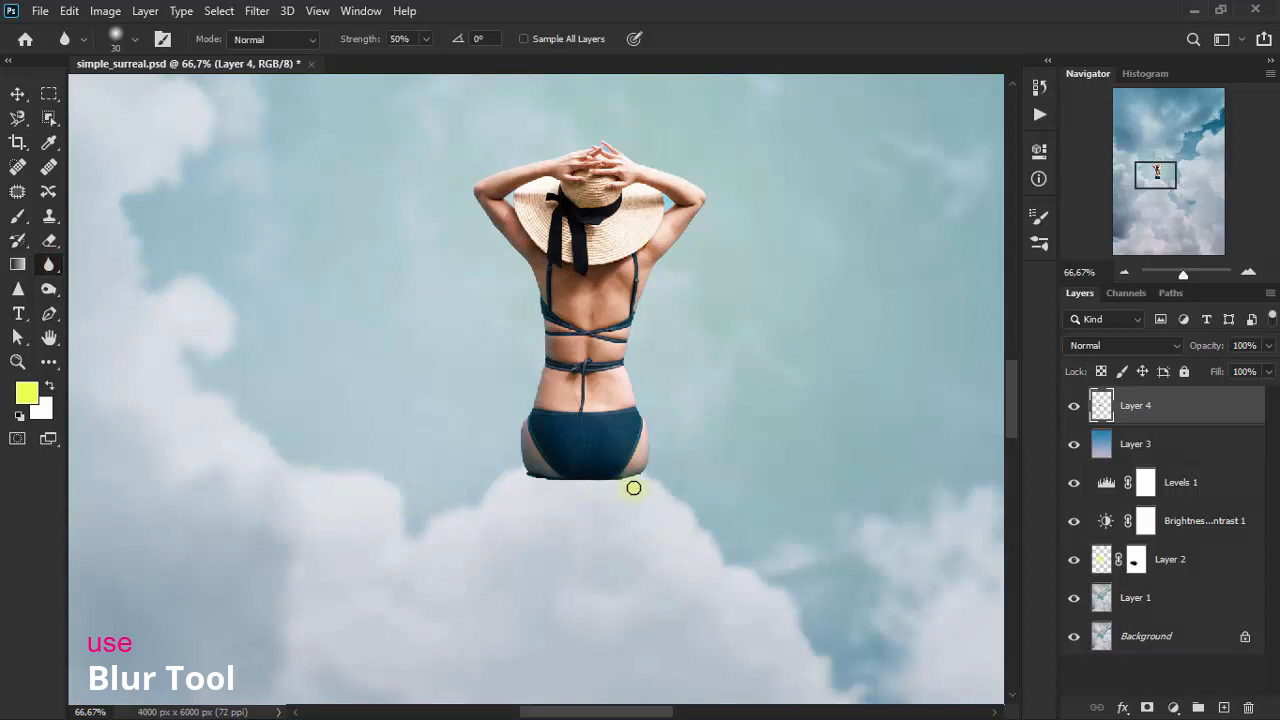
{"action": "left_click_drag", "start_coordinate": [637, 482], "coordinate": [523, 480]}
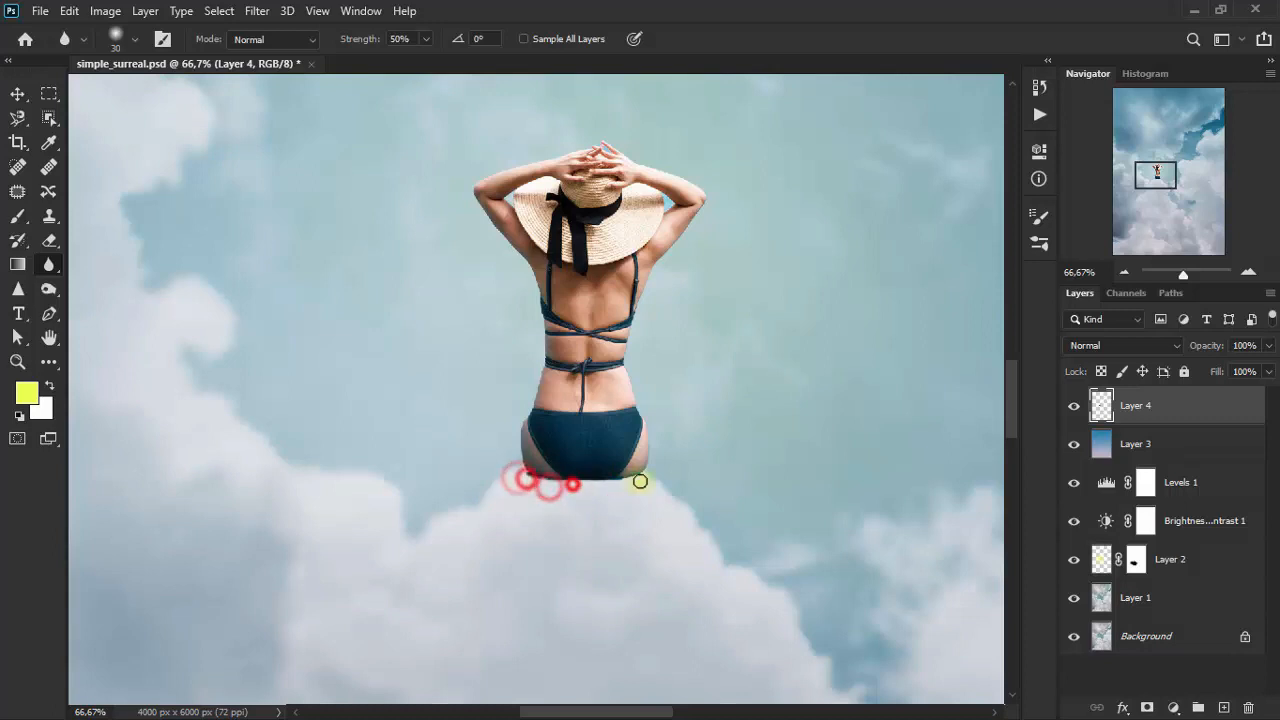
{"action": "mouse_move", "coordinate": [642, 481]}
{"action": "left_mouse_down"}
{"action": "mouse_move", "coordinate": [533, 478]}
{"action": "mouse_move", "coordinate": [625, 477]}
{"action": "mouse_move", "coordinate": [545, 483]}
{"action": "mouse_move", "coordinate": [518, 452]}
{"action": "mouse_move", "coordinate": [544, 360]}
{"action": "left_mouse_up"}
{"action": "left_click_drag", "start_coordinate": [629, 371], "coordinate": [684, 174]}
{"action": "mouse_move", "coordinate": [506, 170]}
{"action": "left_mouse_down"}
{"action": "mouse_move", "coordinate": [477, 182]}
{"action": "mouse_move", "coordinate": [477, 206]}
{"action": "mouse_move", "coordinate": [522, 268]}
{"action": "left_mouse_up"}
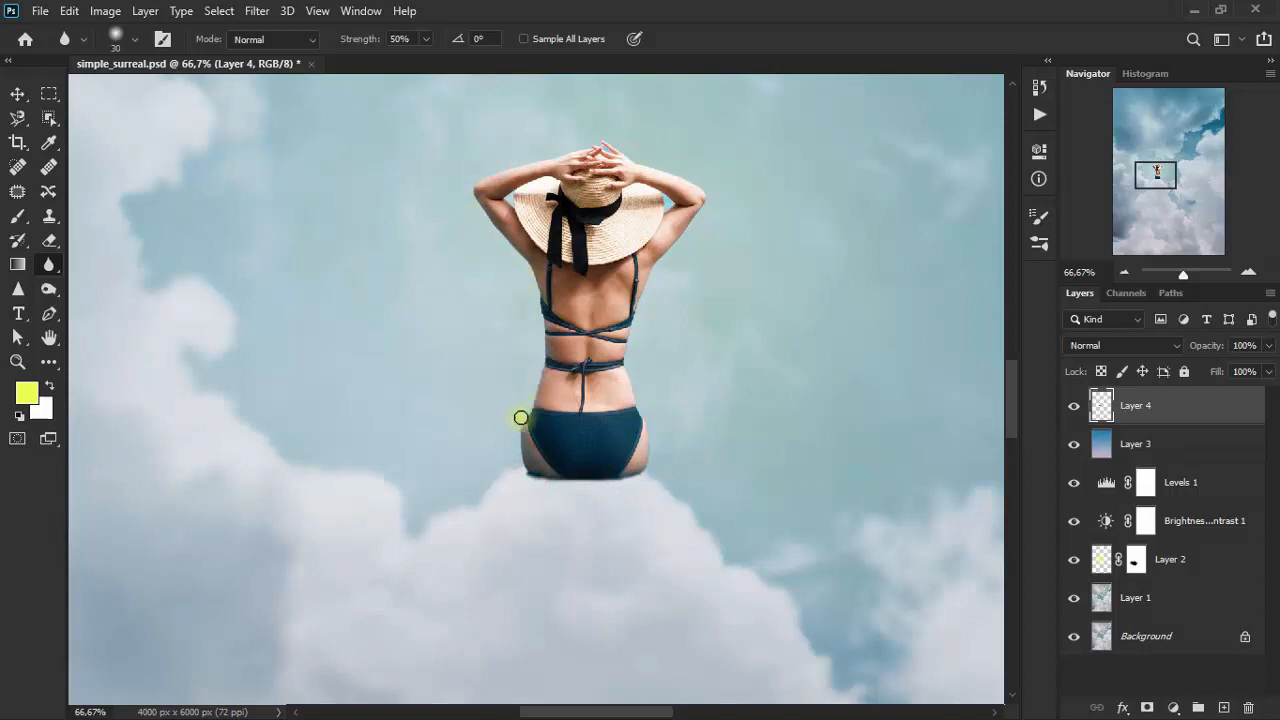
{"action": "mouse_move", "coordinate": [631, 480]}
{"action": "left_mouse_down"}
{"action": "mouse_move", "coordinate": [532, 480]}
{"action": "mouse_move", "coordinate": [649, 470]}
{"action": "mouse_move", "coordinate": [576, 485]}
{"action": "mouse_move", "coordinate": [531, 476]}
{"action": "mouse_move", "coordinate": [614, 485]}
{"action": "mouse_move", "coordinate": [525, 477]}
{"action": "mouse_move", "coordinate": [571, 490]}
{"action": "mouse_move", "coordinate": [553, 480]}
{"action": "mouse_move", "coordinate": [664, 479]}
{"action": "mouse_move", "coordinate": [529, 473]}
{"action": "mouse_move", "coordinate": [646, 474]}
{"action": "left_mouse_up"}
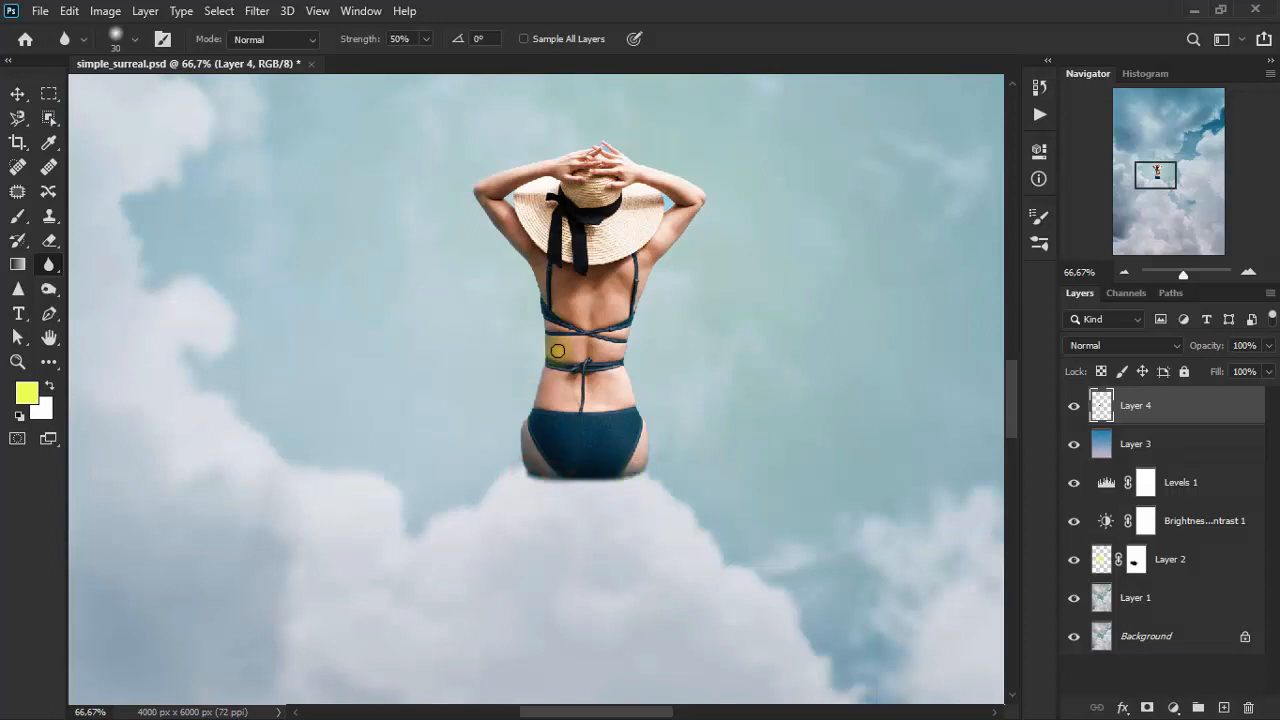
Step: Lower the opacity of the woman's layer to 76% and compare the image with the layer hidden and shown
{"action": "left_click", "coordinate": [318, 11]}
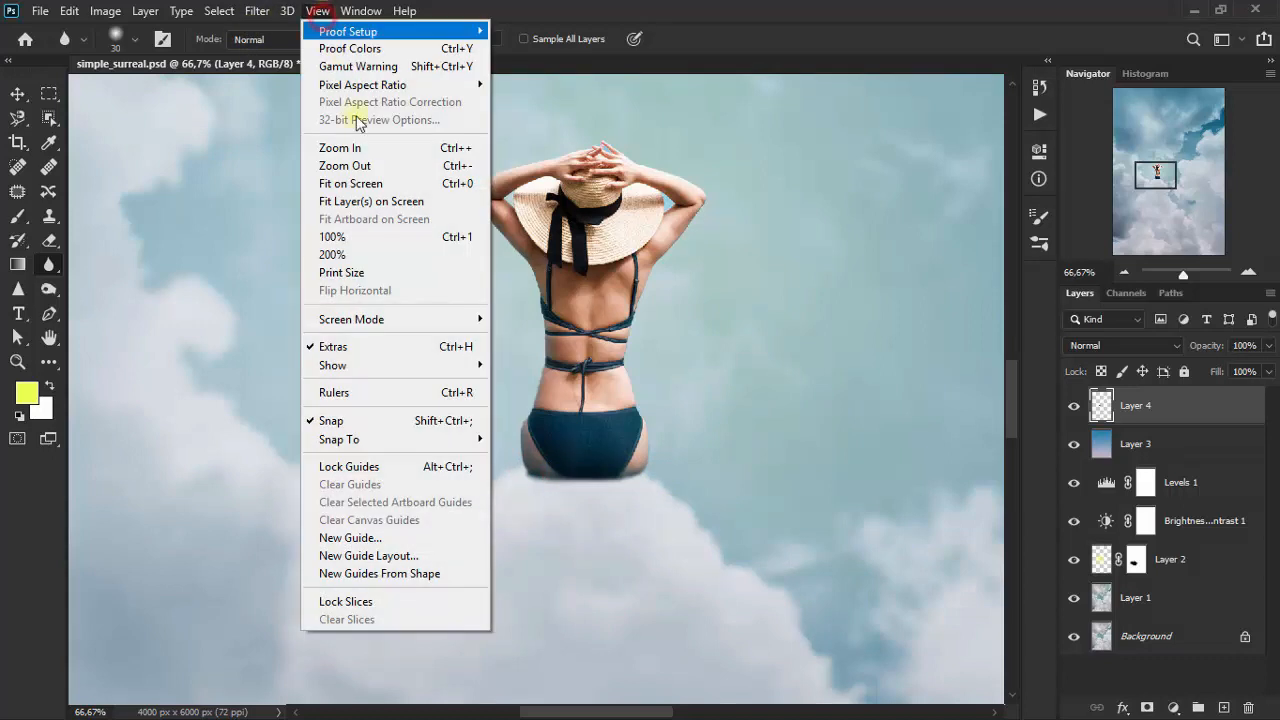
{"action": "left_click", "coordinate": [377, 186]}
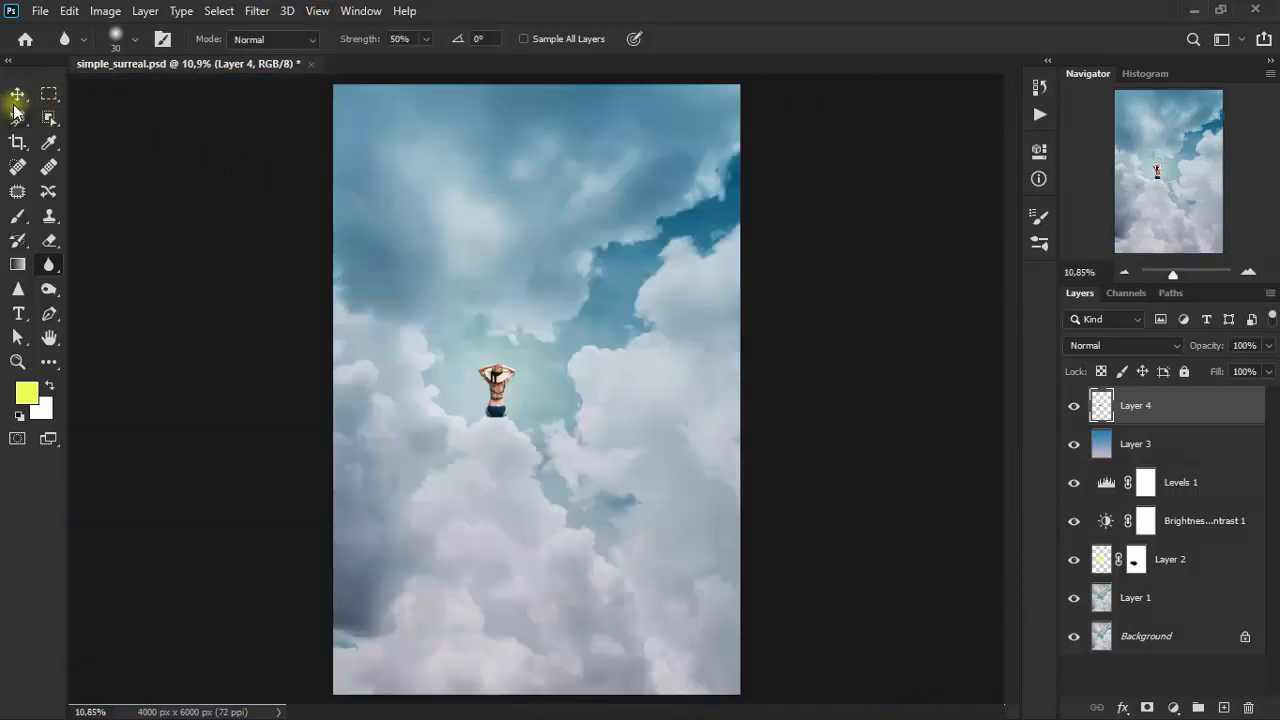
{"action": "left_click", "coordinate": [17, 97]}
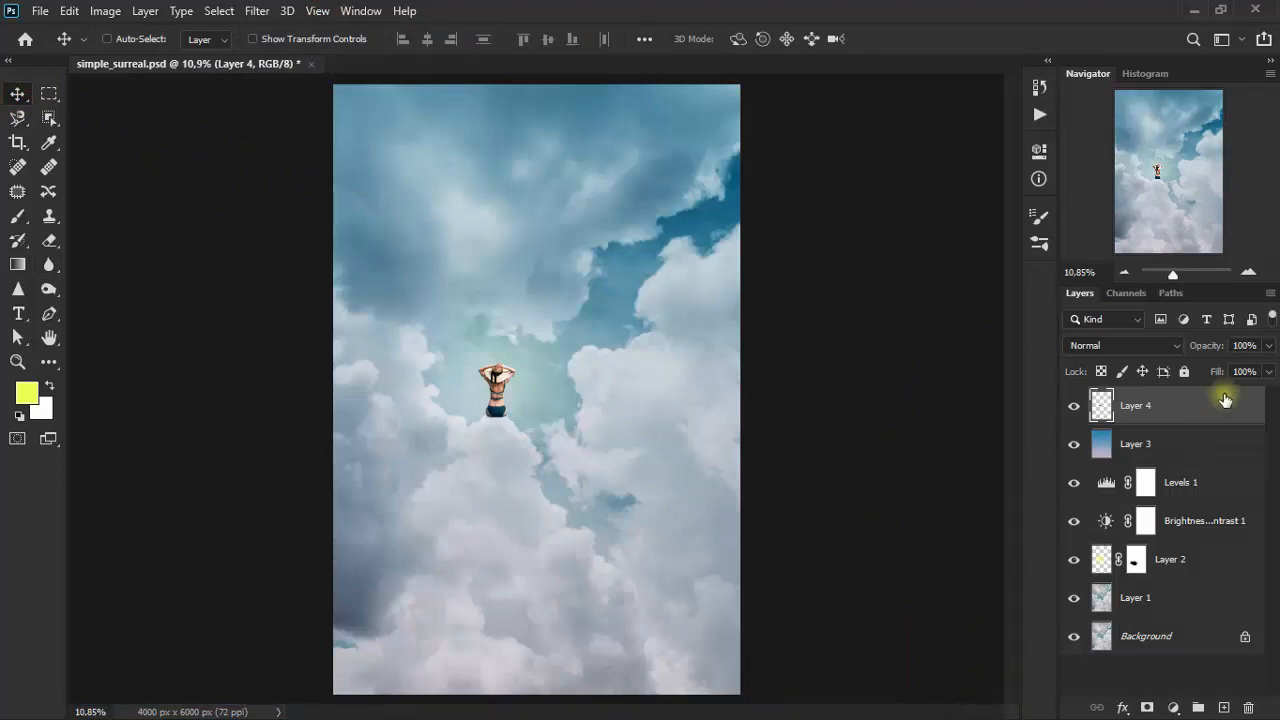
{"action": "left_click", "coordinate": [1266, 352]}
{"action": "left_click_drag", "start_coordinate": [1260, 366], "coordinate": [1245, 372]}
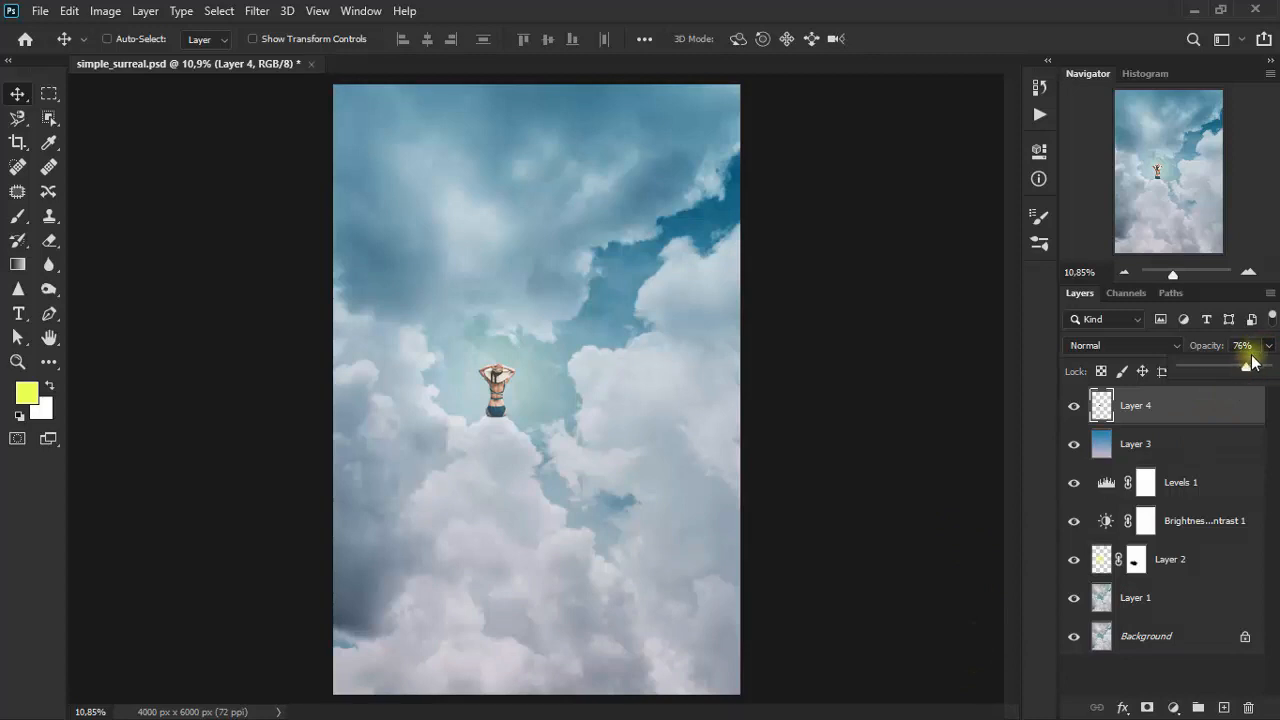
{"action": "left_click", "coordinate": [1255, 346]}
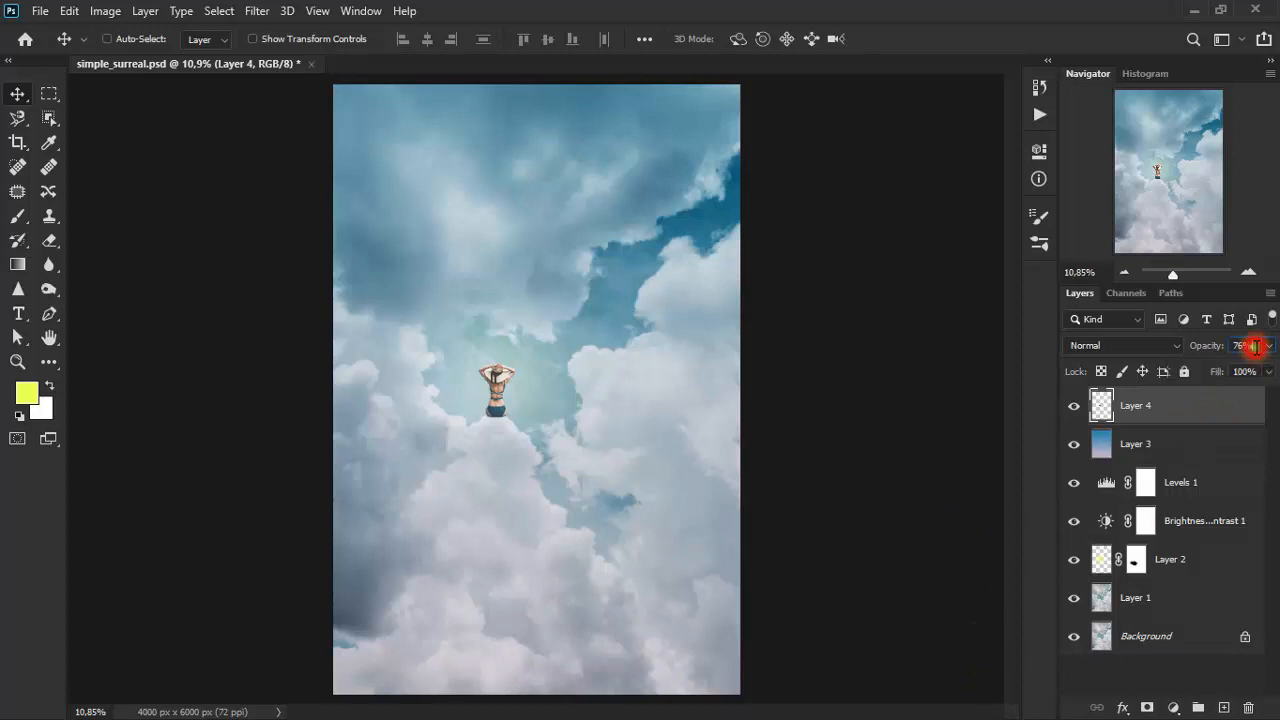
{"action": "left_click", "coordinate": [1075, 405]}
{"action": "left_click", "coordinate": [1075, 405]}
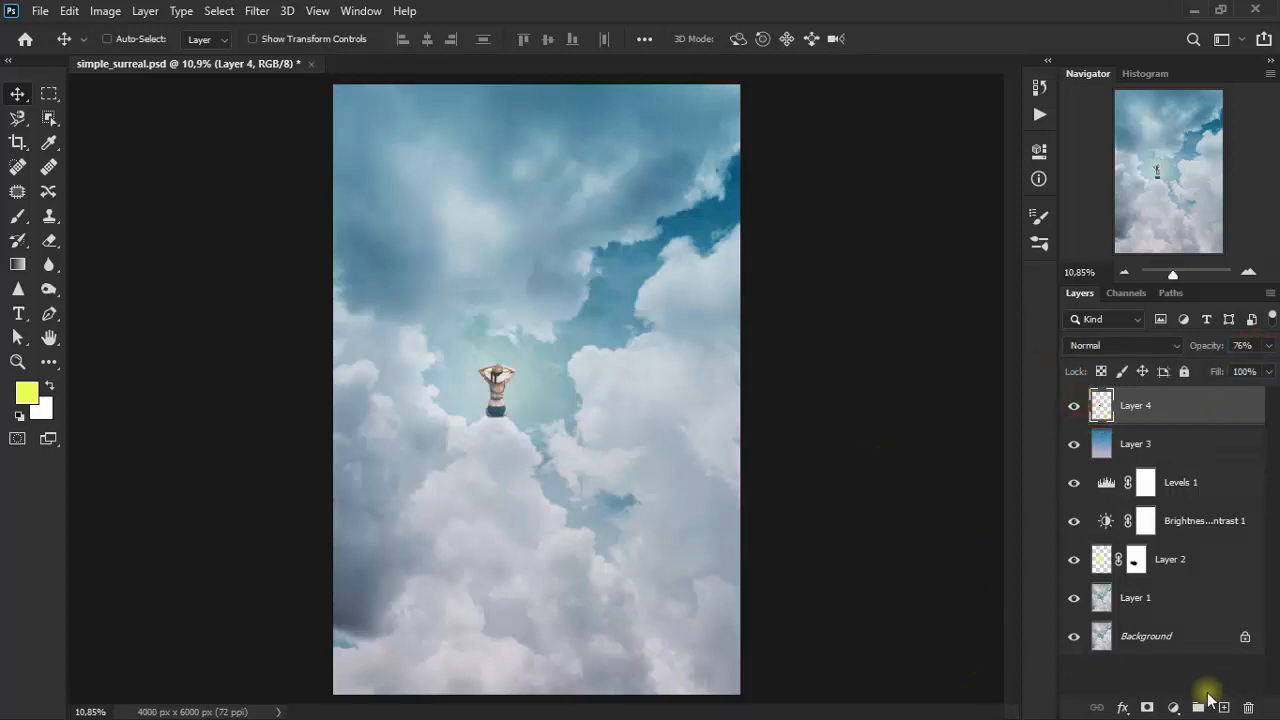
Step: Add a Color Lookup adjustment clipped to the woman's layer, using the TensionGreen.3DL LUT, and compare its effect off and on
{"action": "left_click", "coordinate": [1175, 708]}
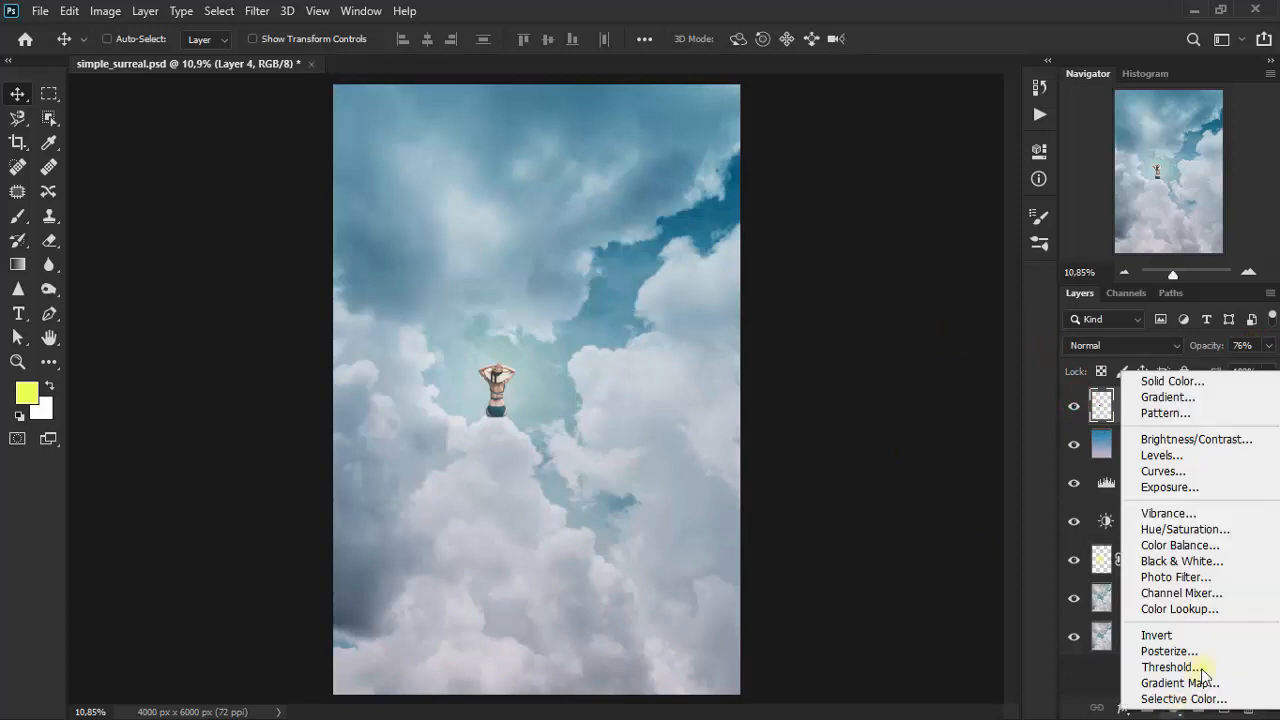
{"action": "left_click", "coordinate": [1222, 609]}
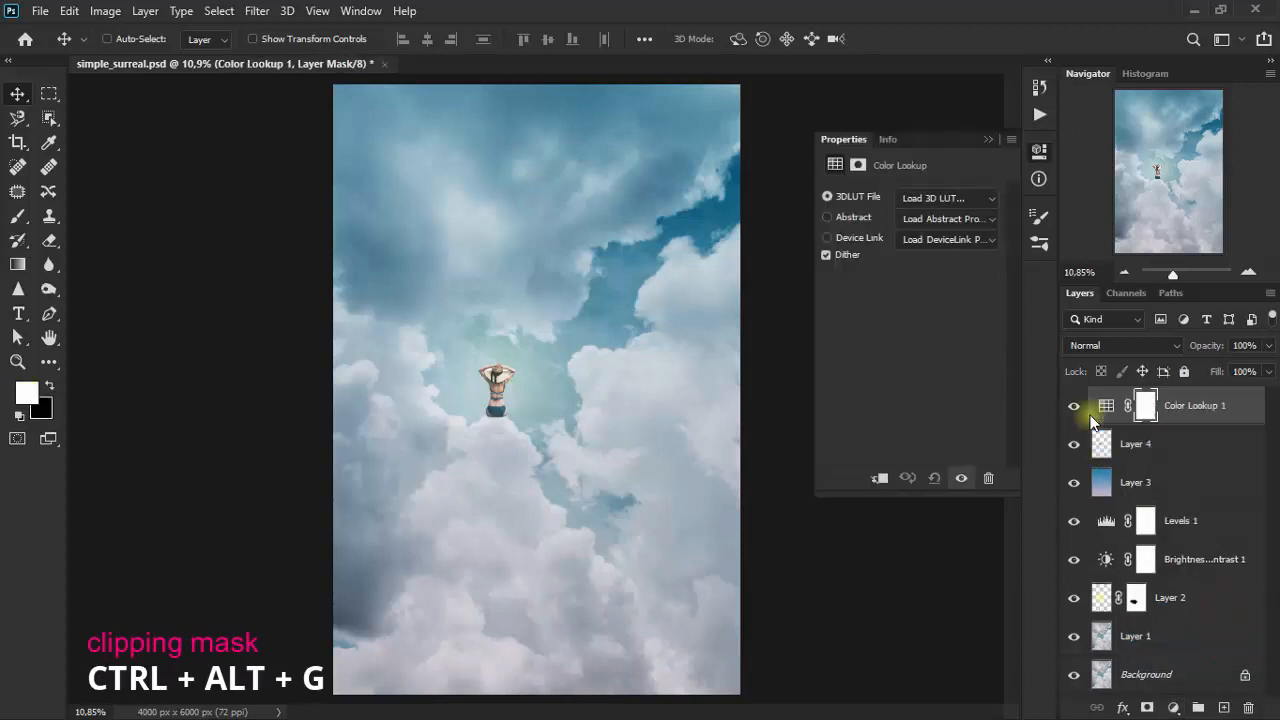
{"action": "key", "text": "ctrl+alt+g"}
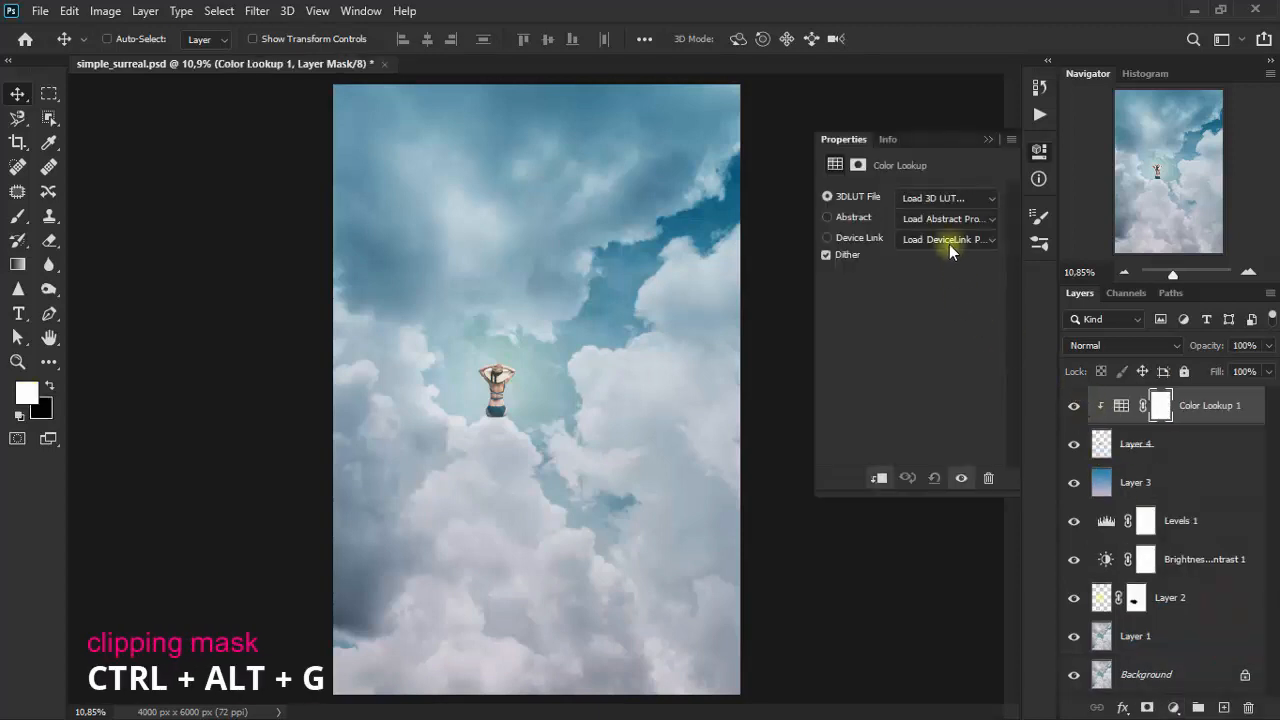
{"action": "left_click", "coordinate": [950, 199]}
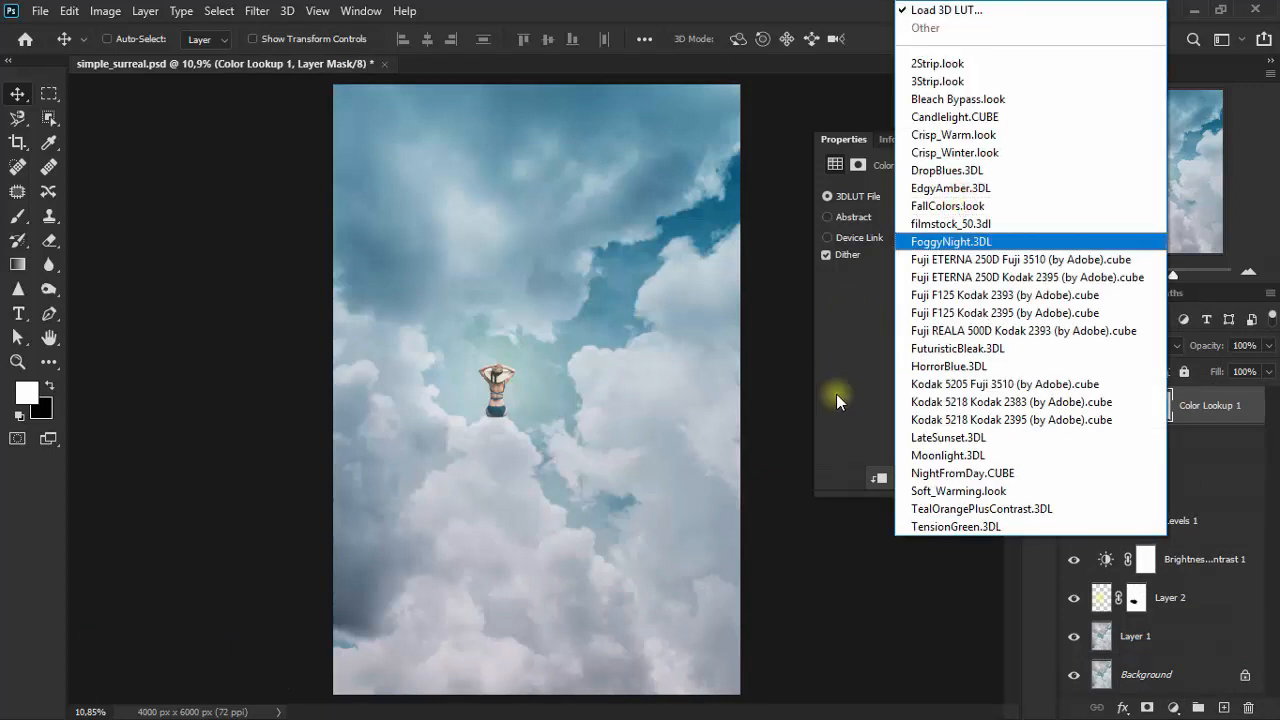
{"action": "left_click", "coordinate": [1021, 526]}
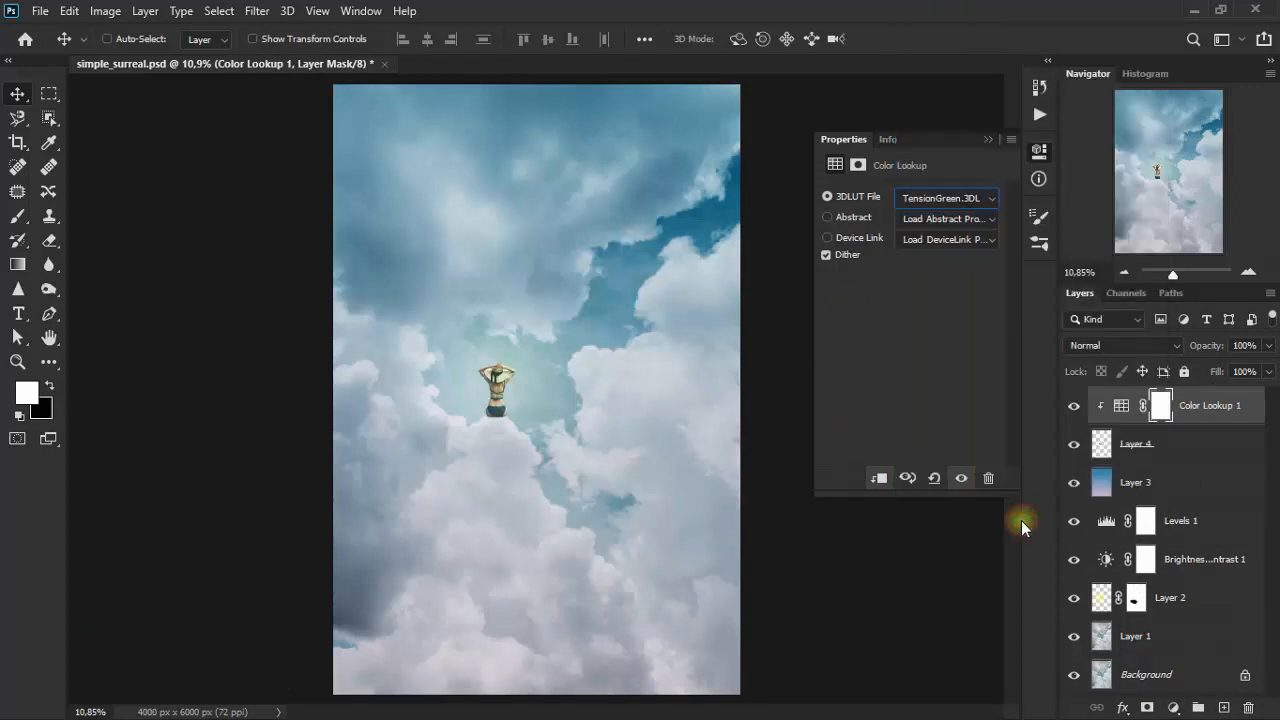
{"action": "left_click", "coordinate": [990, 137]}
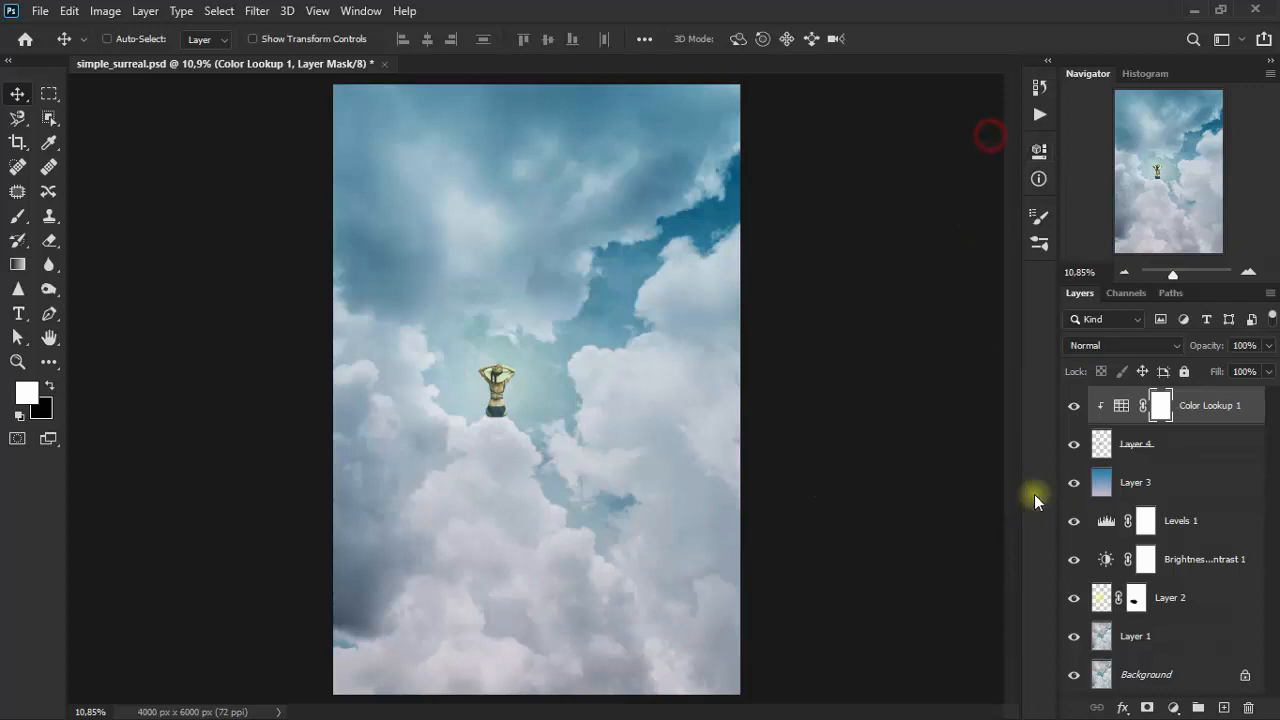
{"action": "left_click", "coordinate": [1074, 406]}
{"action": "left_click", "coordinate": [1075, 407]}
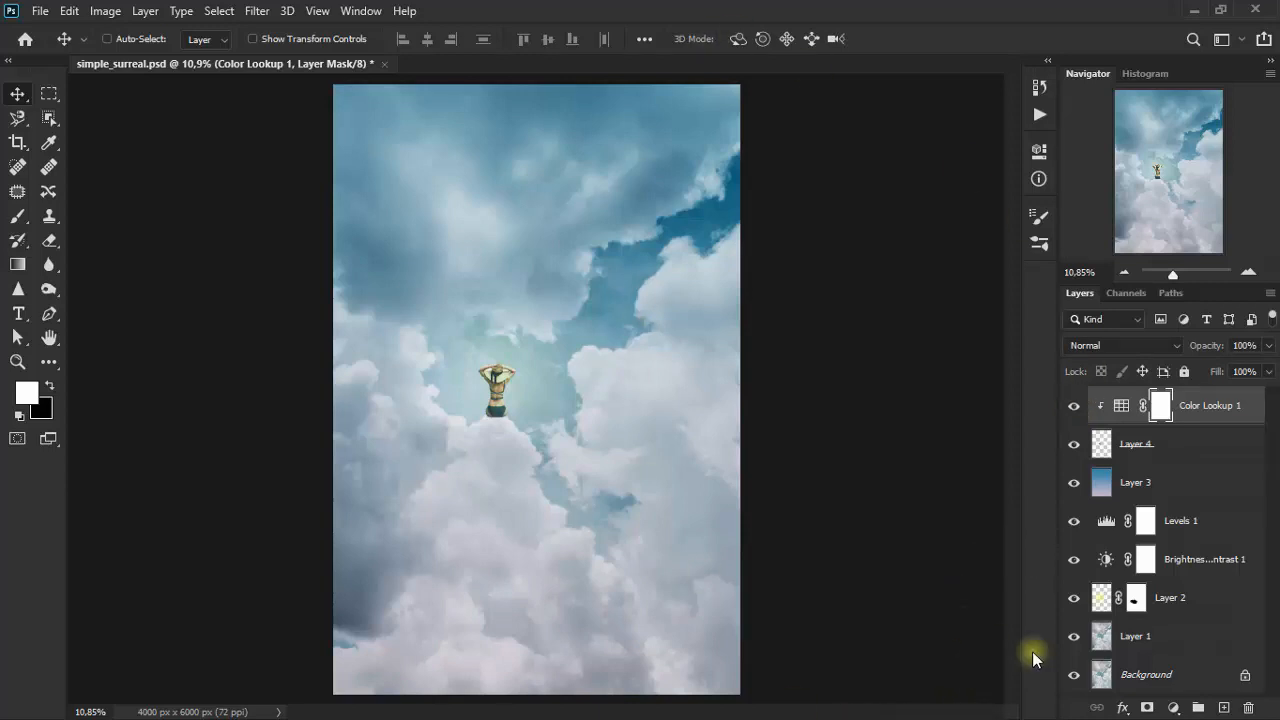
Step: Add an unclipped Color Lookup adjustment over the whole composite with the Crisp_Warm.look LUT
{"action": "left_click", "coordinate": [1173, 708]}
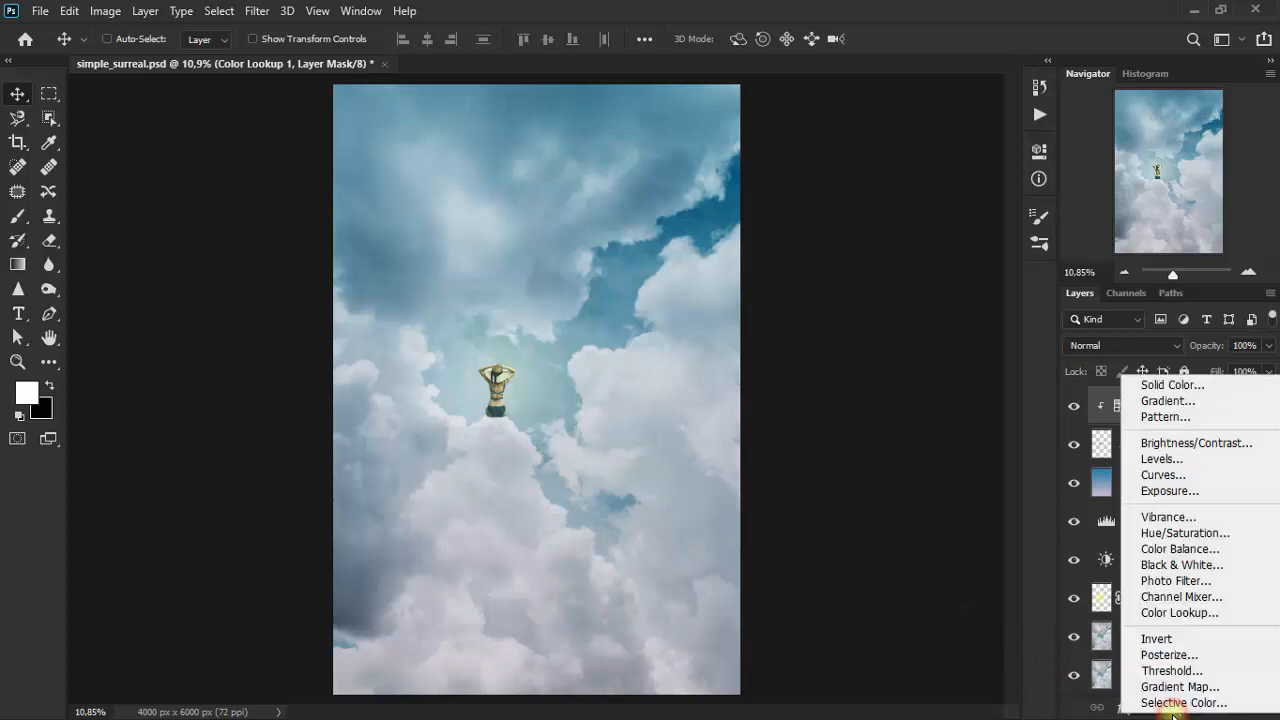
{"action": "left_click", "coordinate": [1224, 612]}
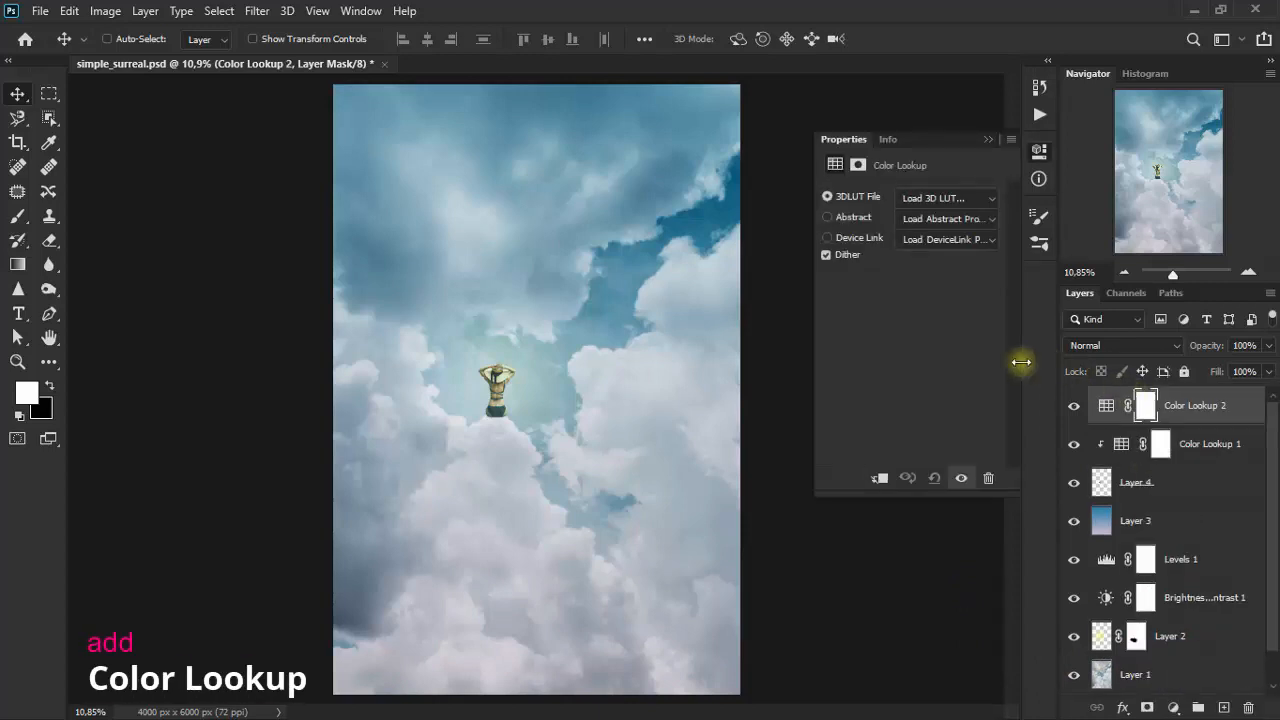
{"action": "left_click", "coordinate": [948, 205]}
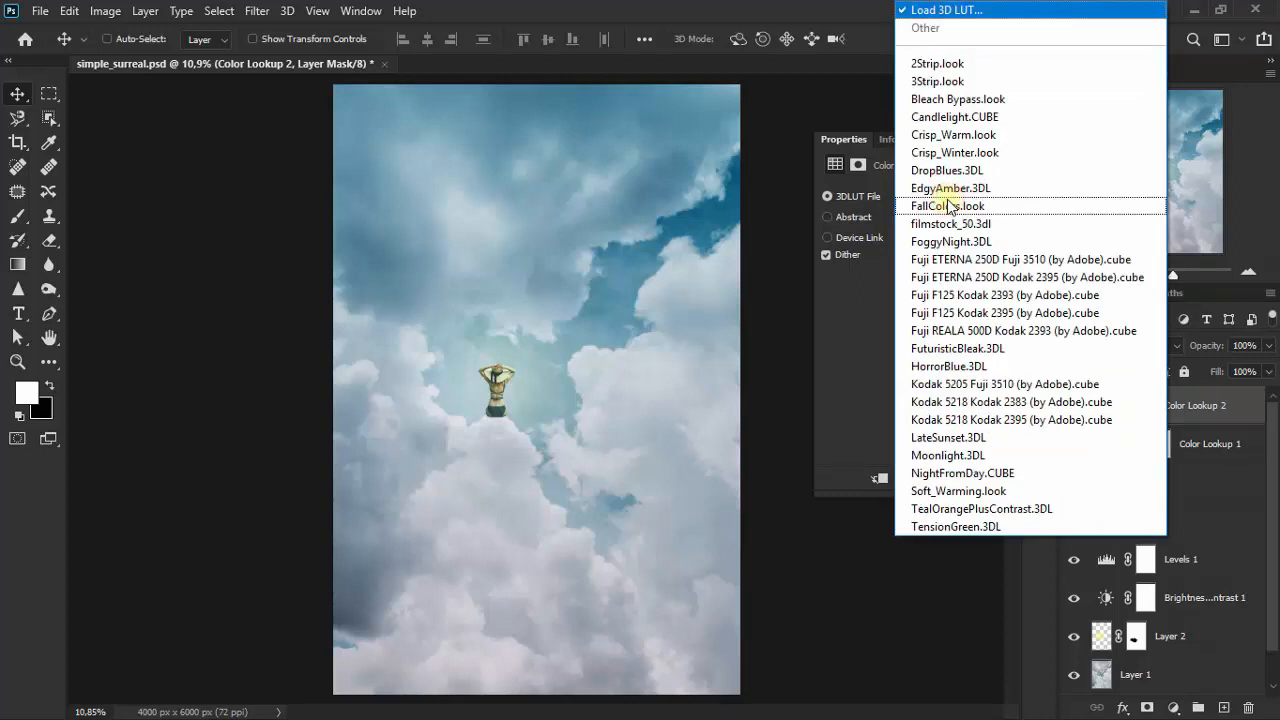
{"action": "left_click", "coordinate": [1020, 135]}
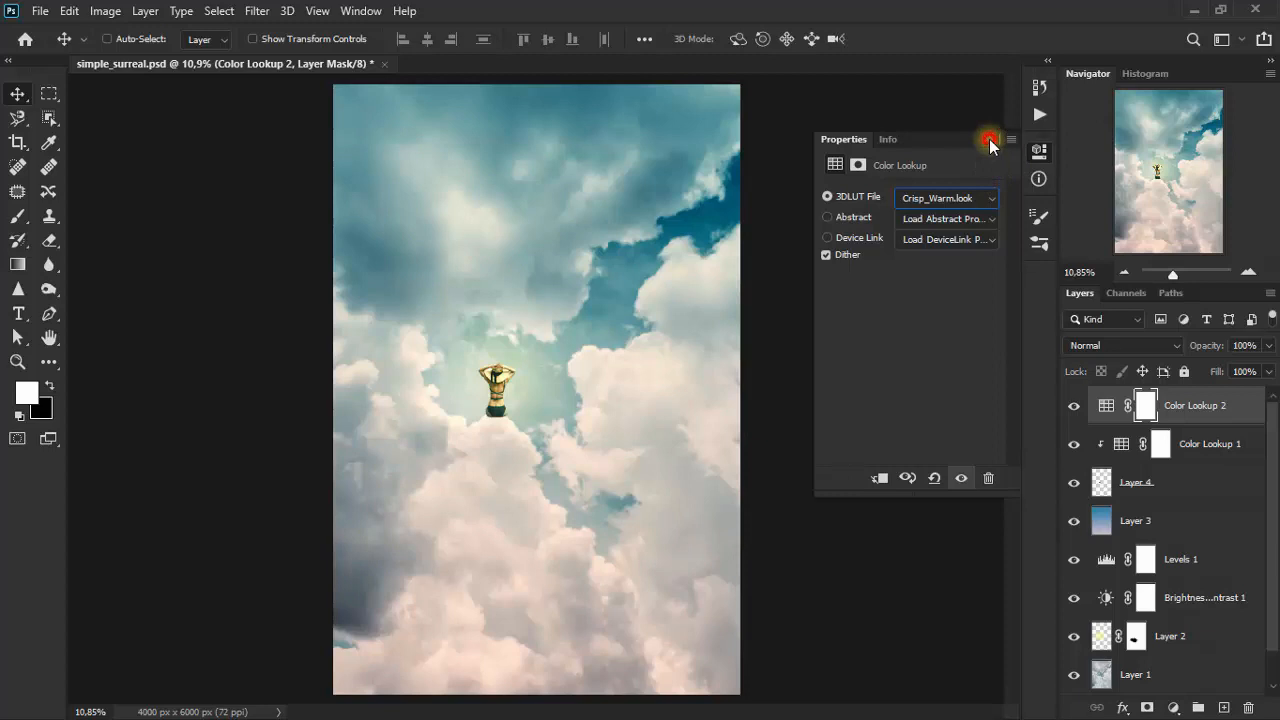
{"action": "left_click", "coordinate": [989, 141]}
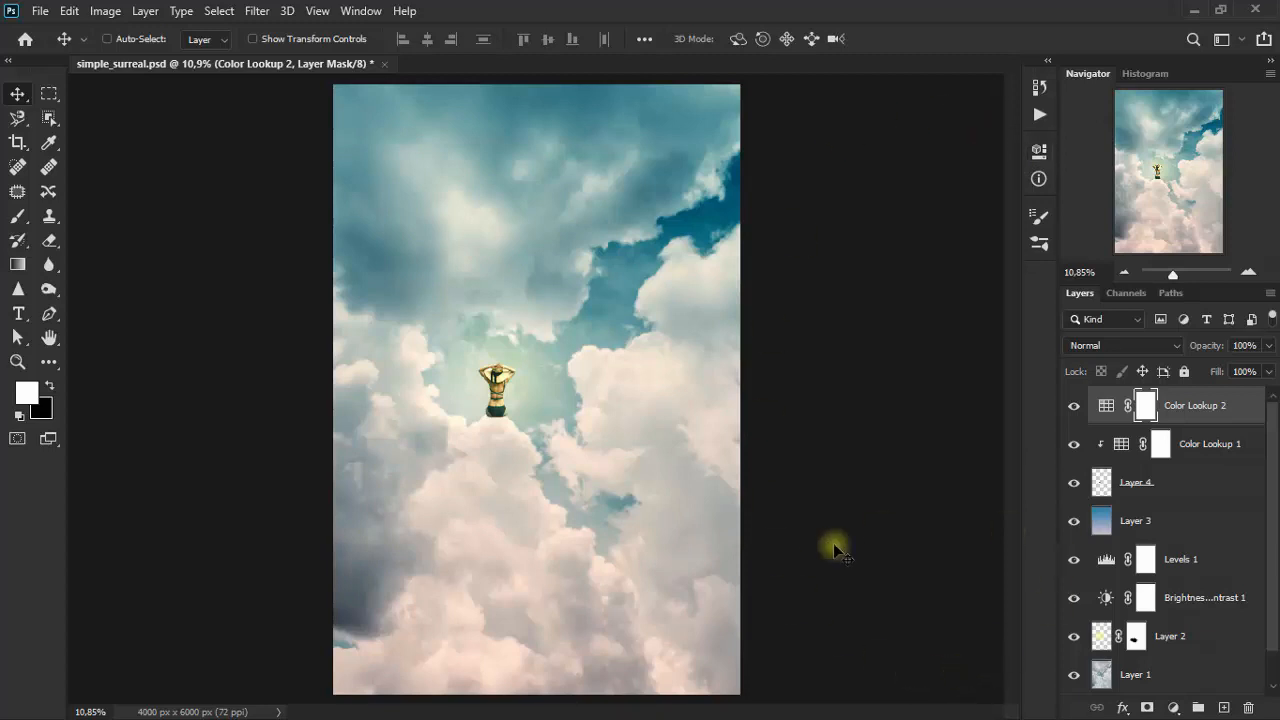
Step: Add a third Color Lookup adjustment over the whole composite with the HorrorBlue.3DL LUT
{"action": "left_click", "coordinate": [1176, 708]}
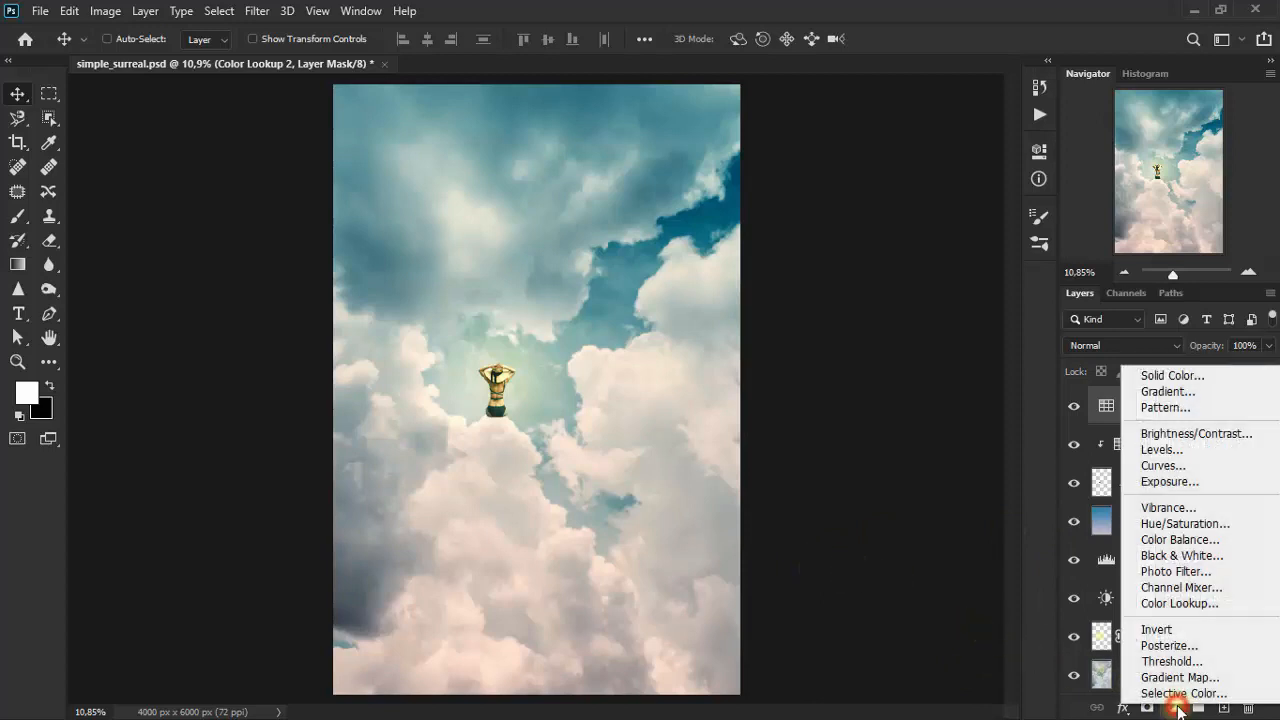
{"action": "left_click", "coordinate": [1228, 606]}
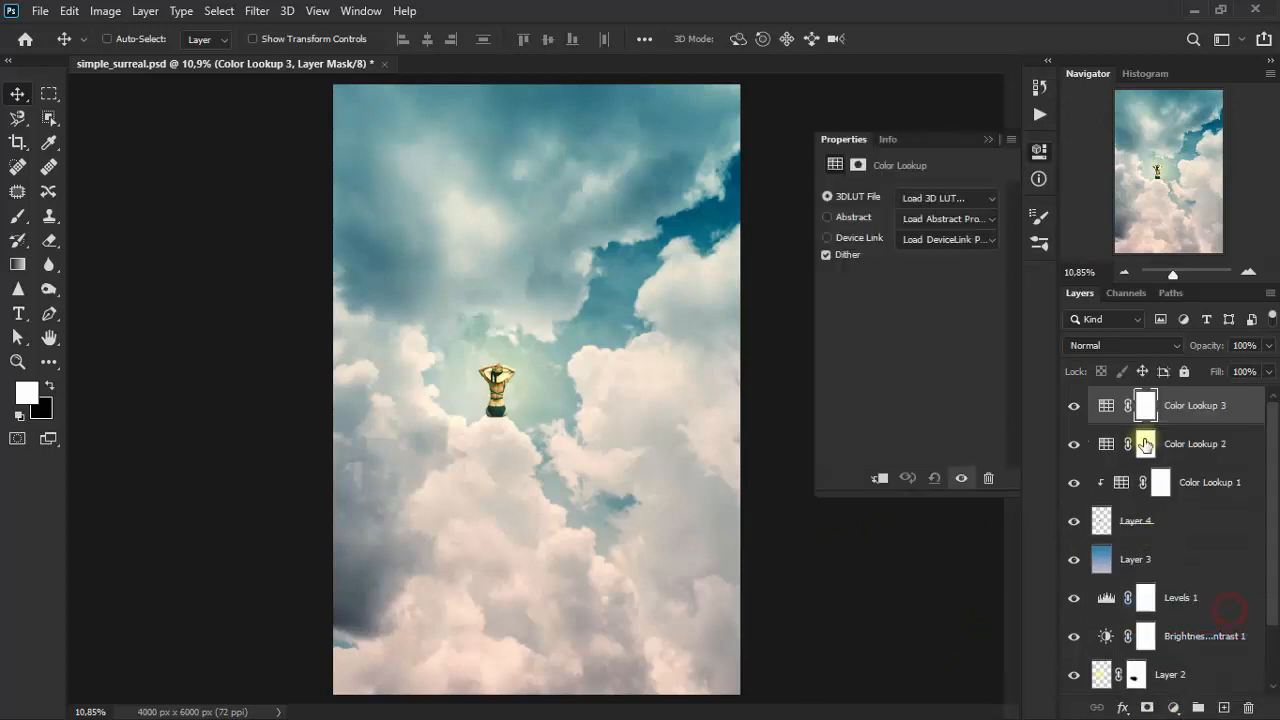
{"action": "left_click", "coordinate": [935, 198]}
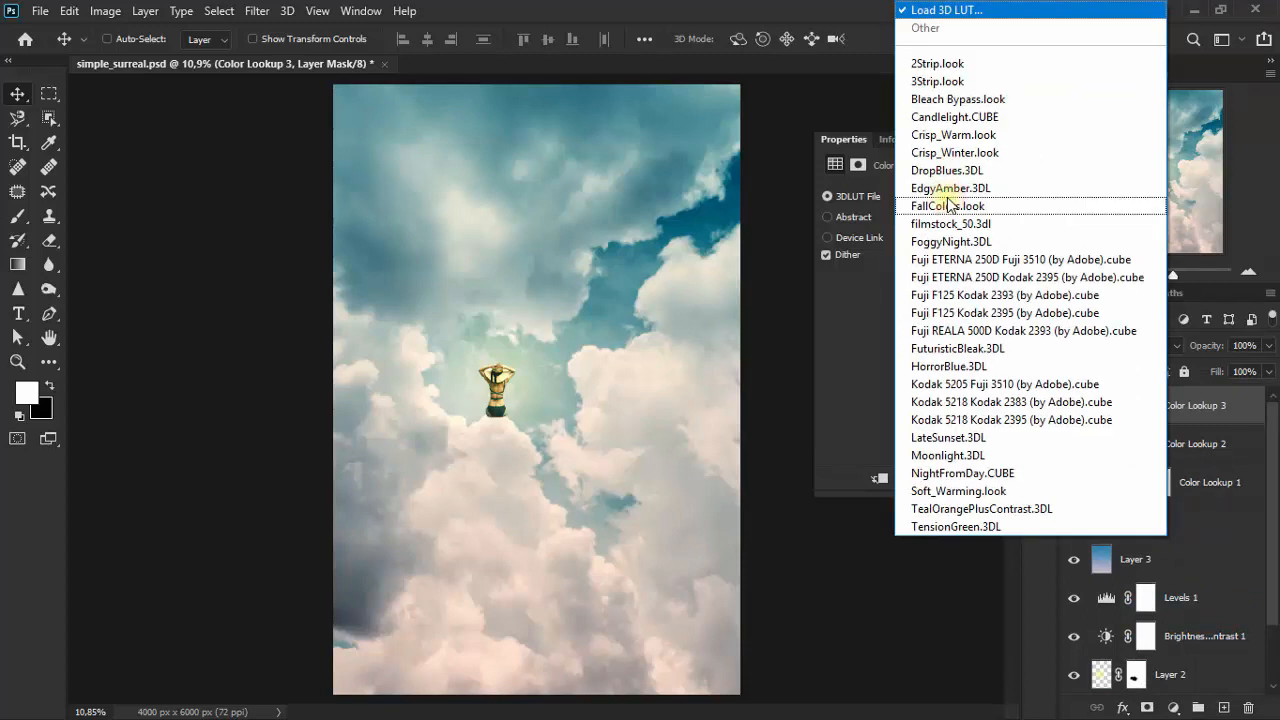
{"action": "left_click", "coordinate": [1013, 367]}
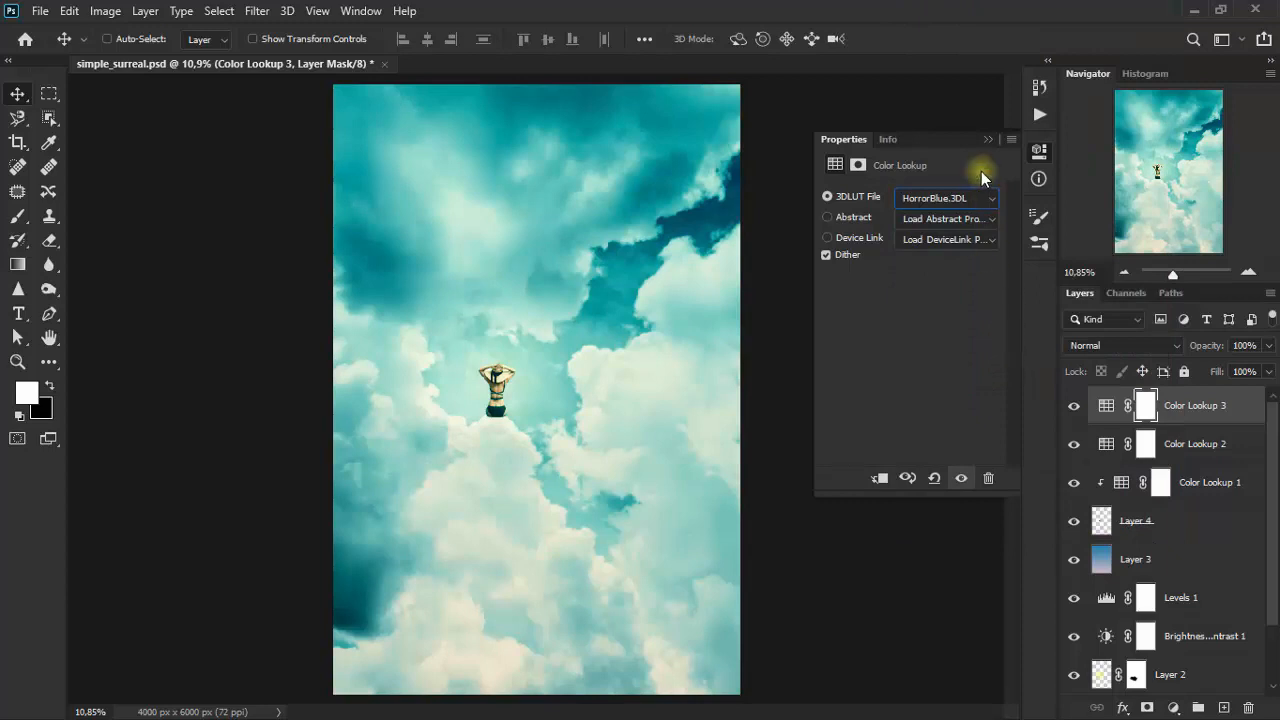
{"action": "left_click", "coordinate": [985, 143]}
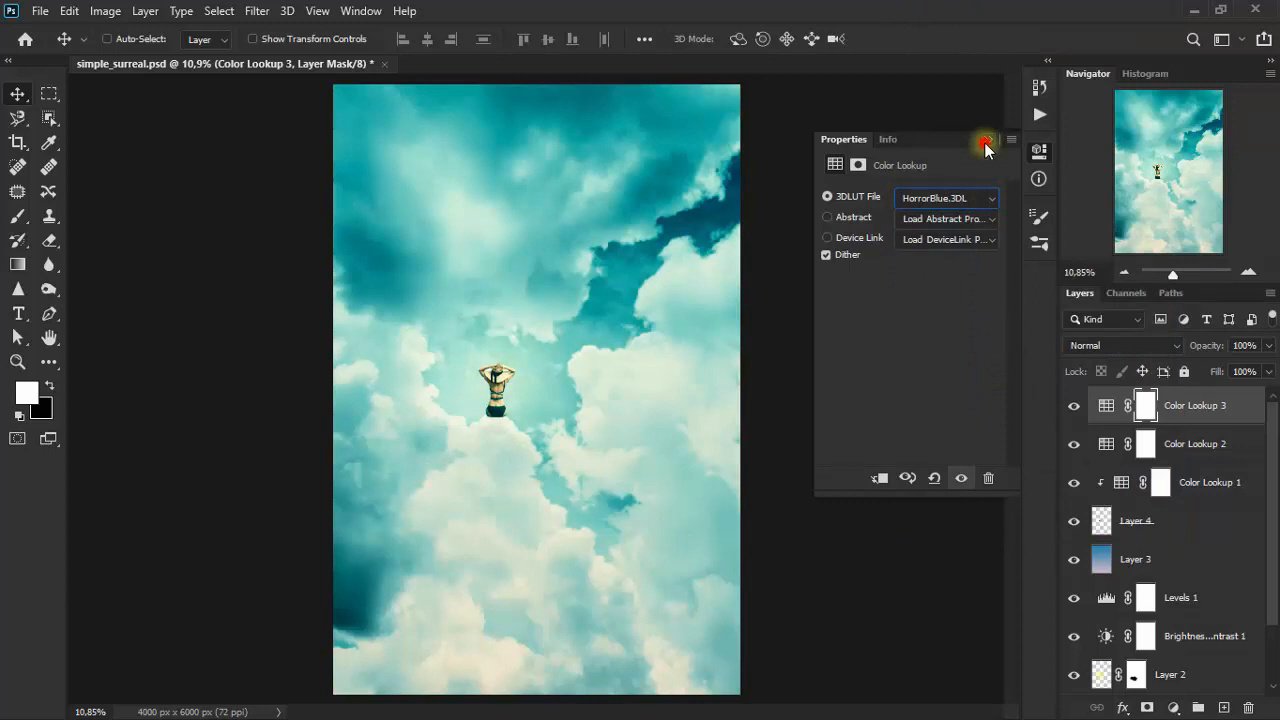
Step: Blend the HorrorBlue Color Lookup layer in Multiply mode at 53% opacity and compare the image with it off and on
{"action": "left_click", "coordinate": [1102, 350]}
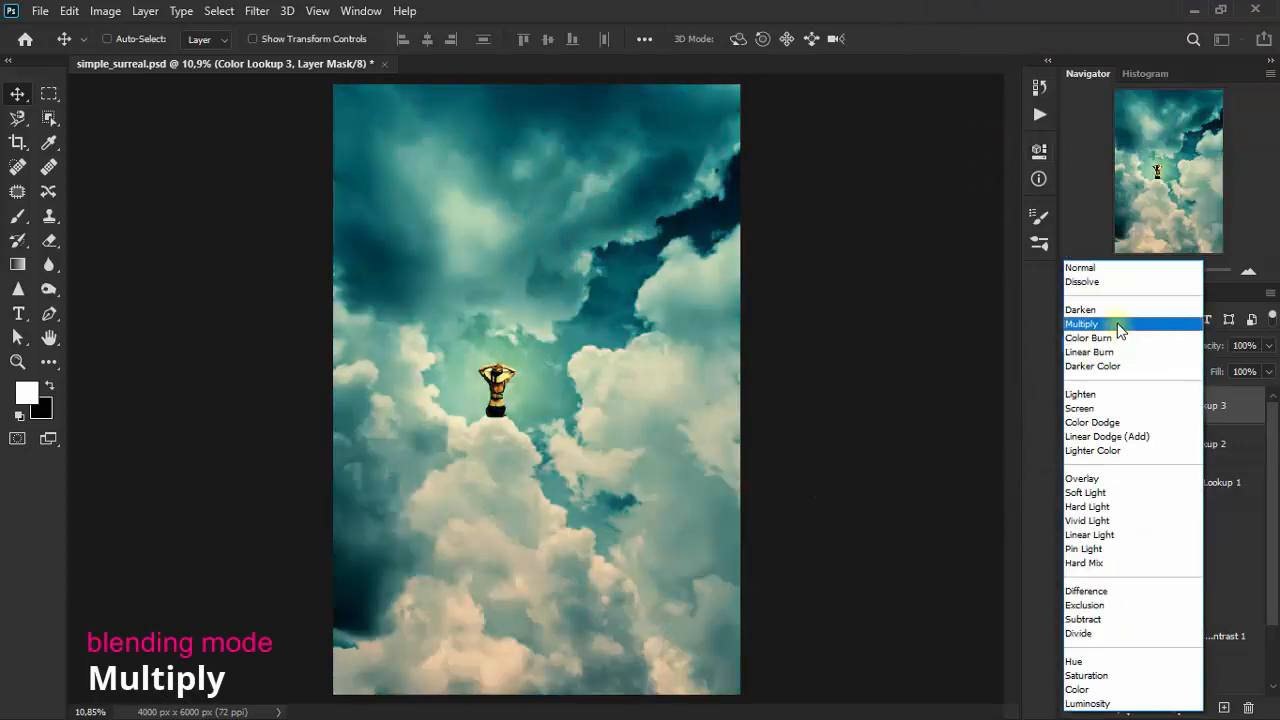
{"action": "left_click", "coordinate": [1120, 330]}
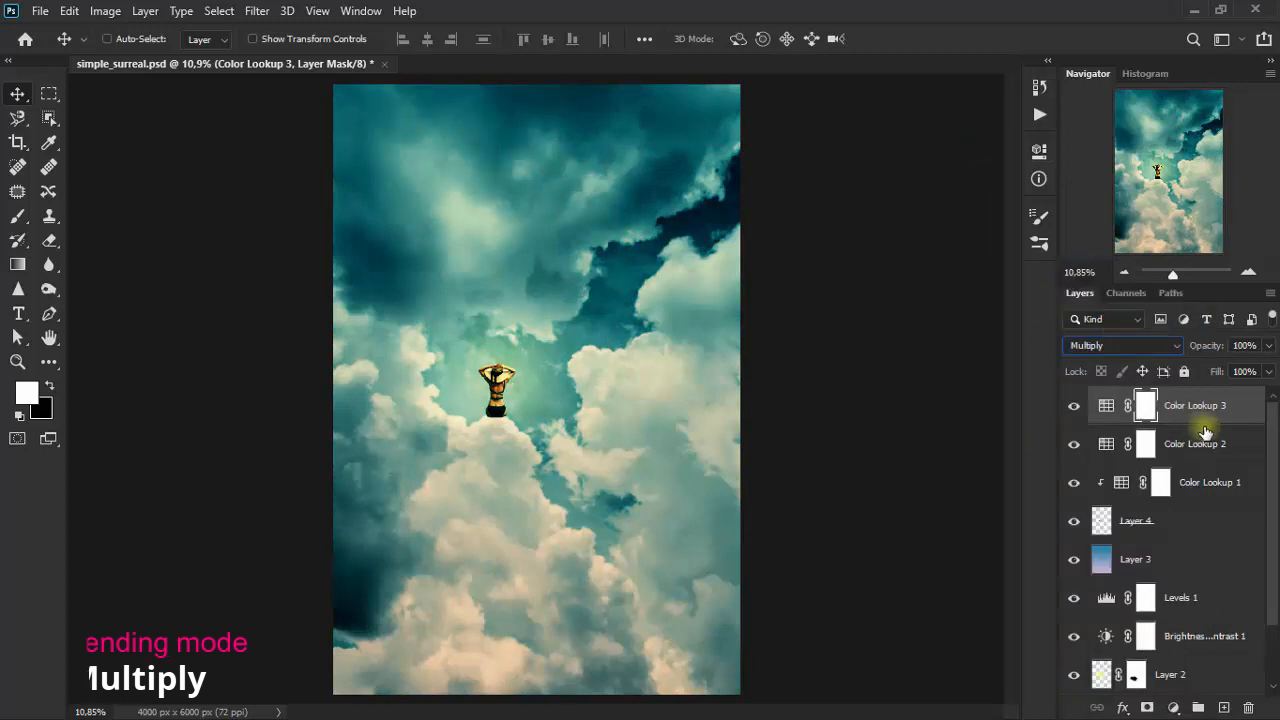
{"action": "left_click_drag", "start_coordinate": [1274, 350], "coordinate": [1229, 371]}
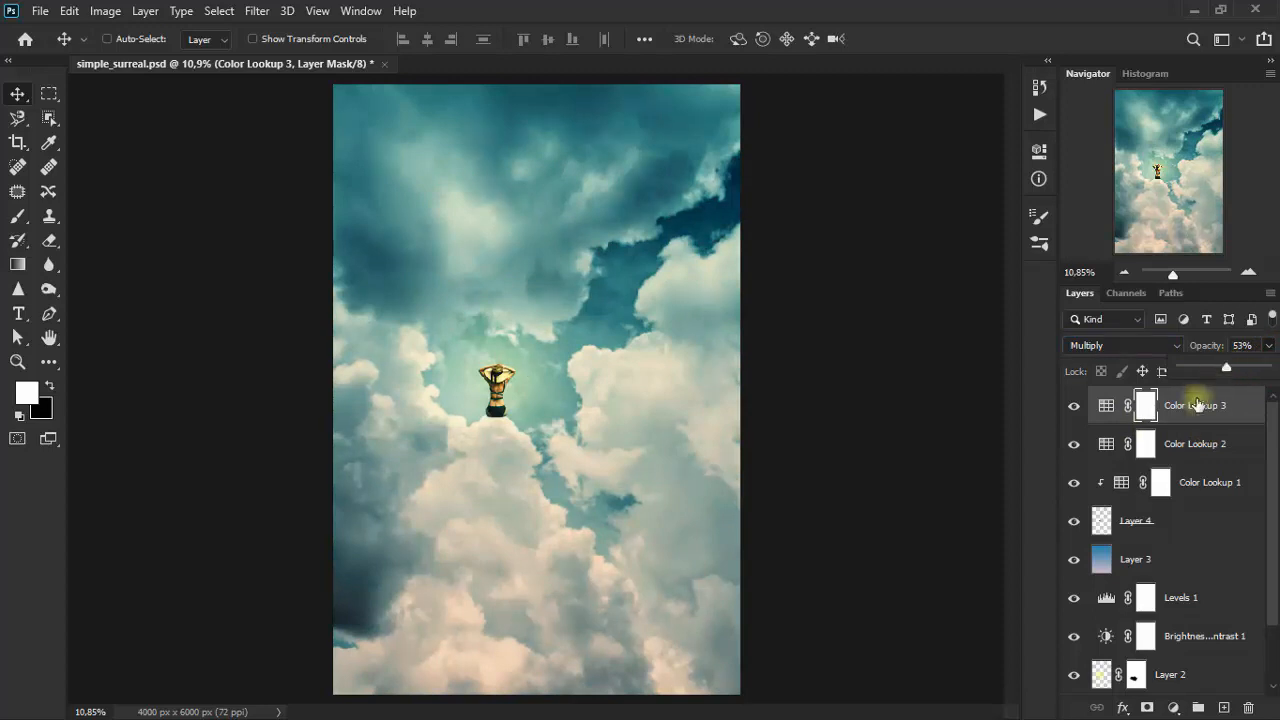
{"action": "left_click", "coordinate": [1075, 406]}
{"action": "left_click", "coordinate": [1075, 406]}
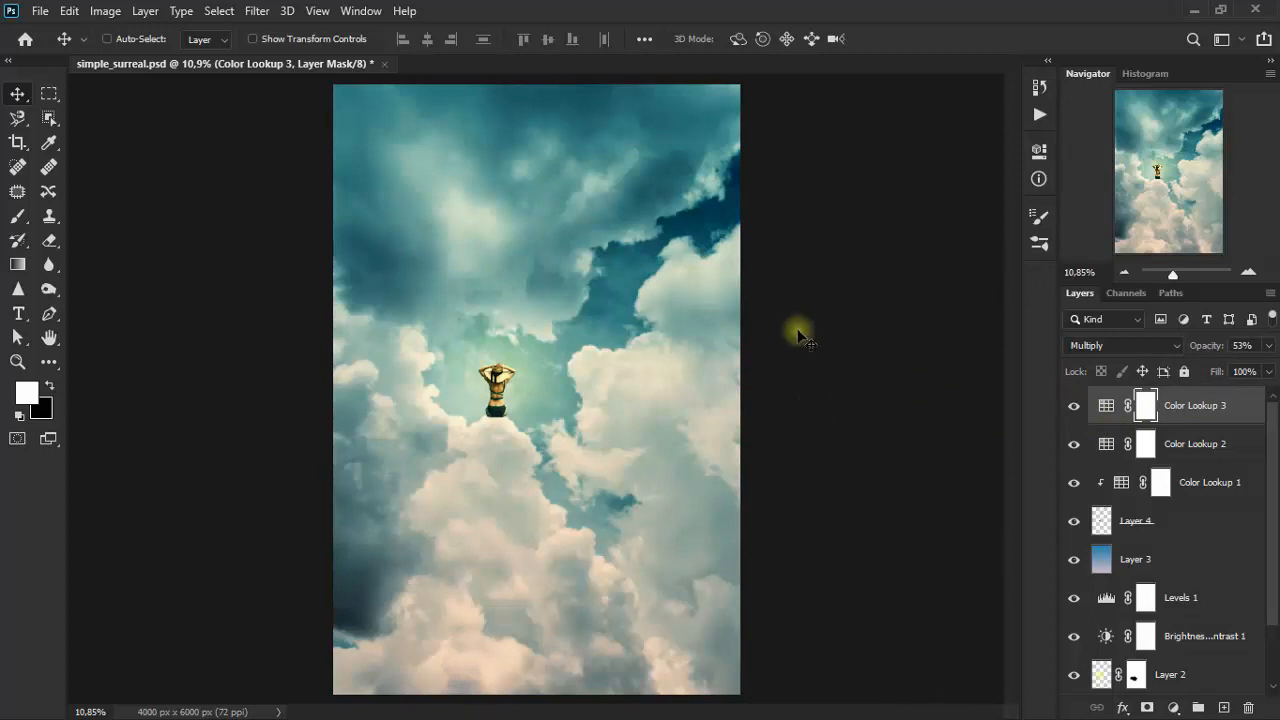
Step: Add an empty layer directly above Levels 1 and set up the Brush tool with black (000000) as the foreground color
{"action": "scroll", "coordinate": [1138, 550], "scroll_direction": "down", "scroll_amount": 2}
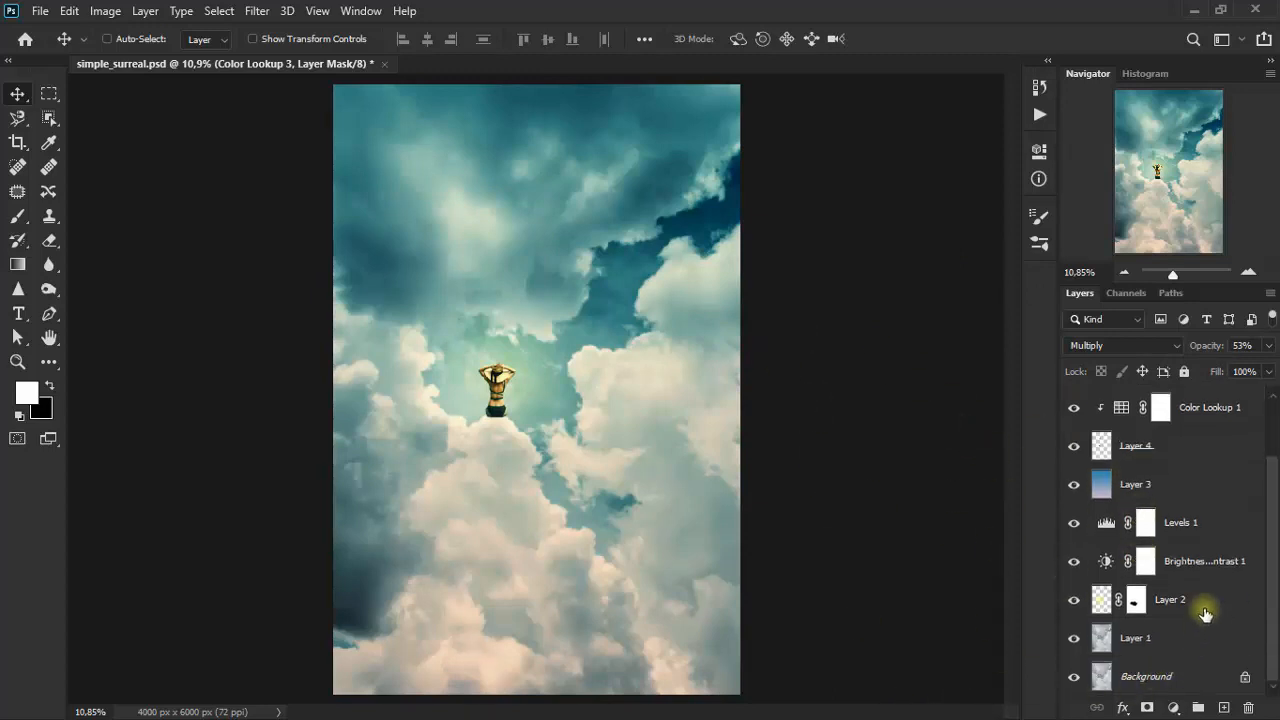
{"action": "left_click", "coordinate": [1220, 528]}
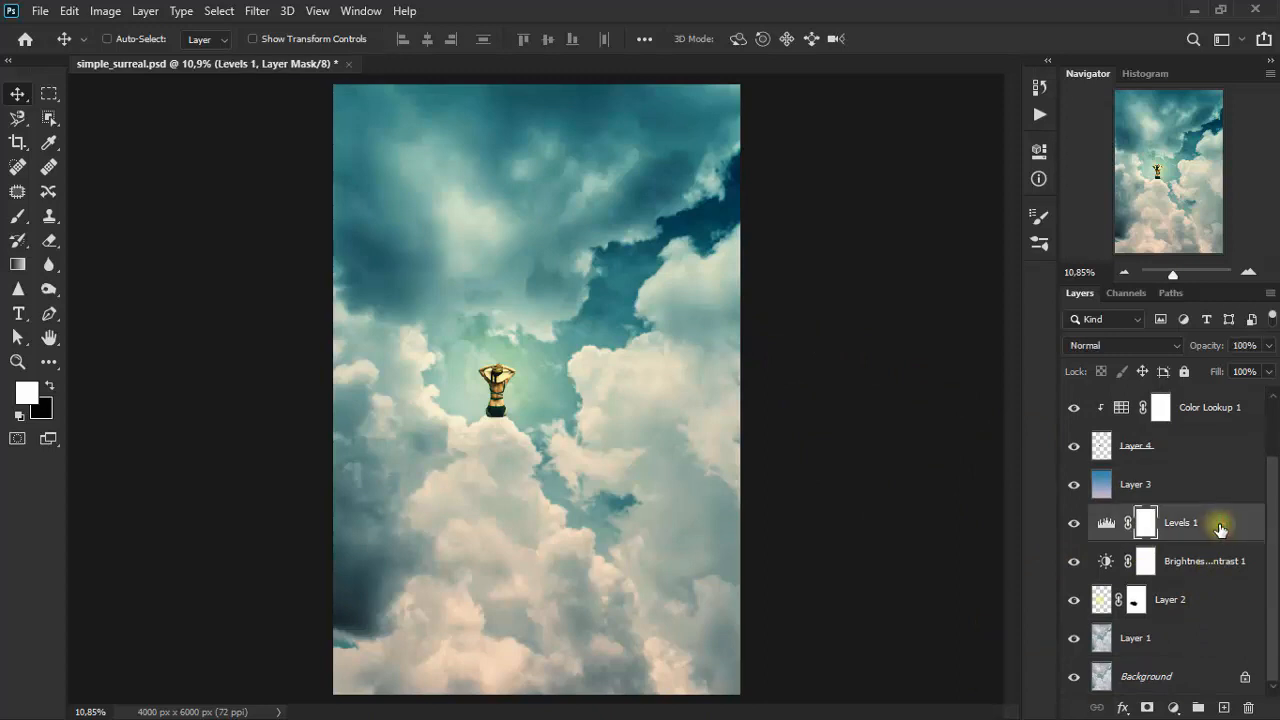
{"action": "left_click", "coordinate": [1224, 708]}
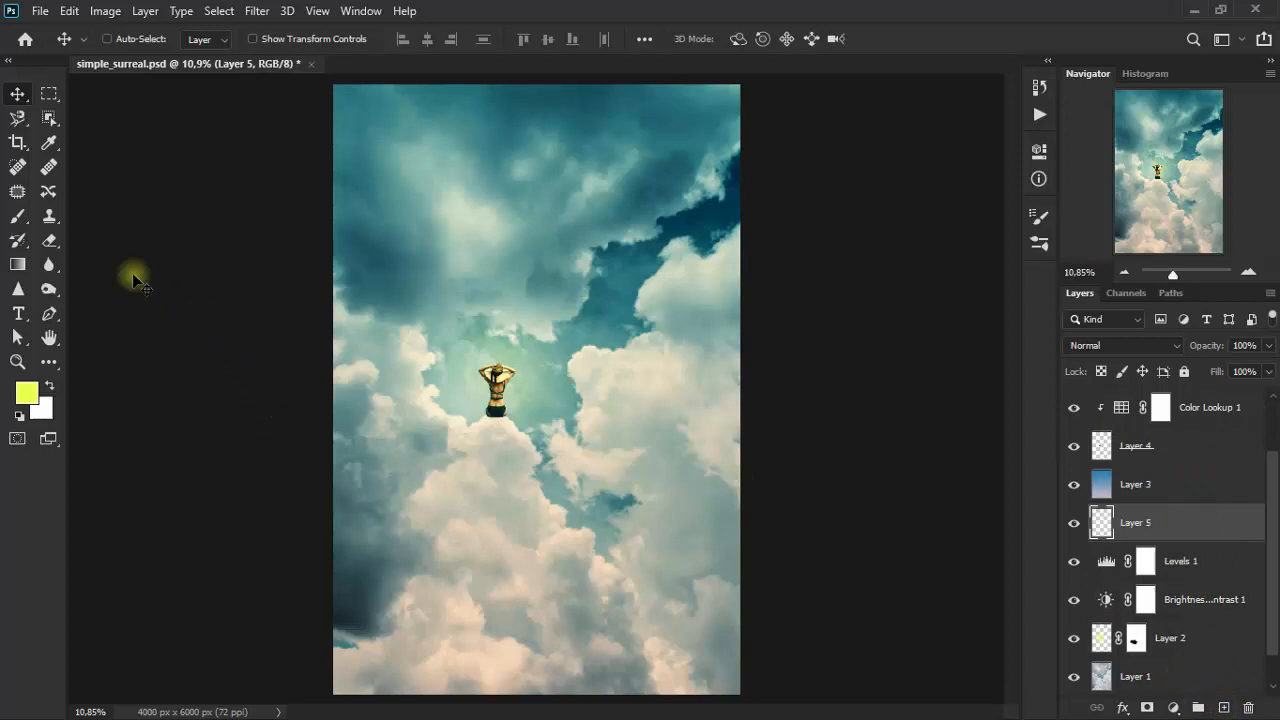
{"action": "left_click", "coordinate": [18, 216]}
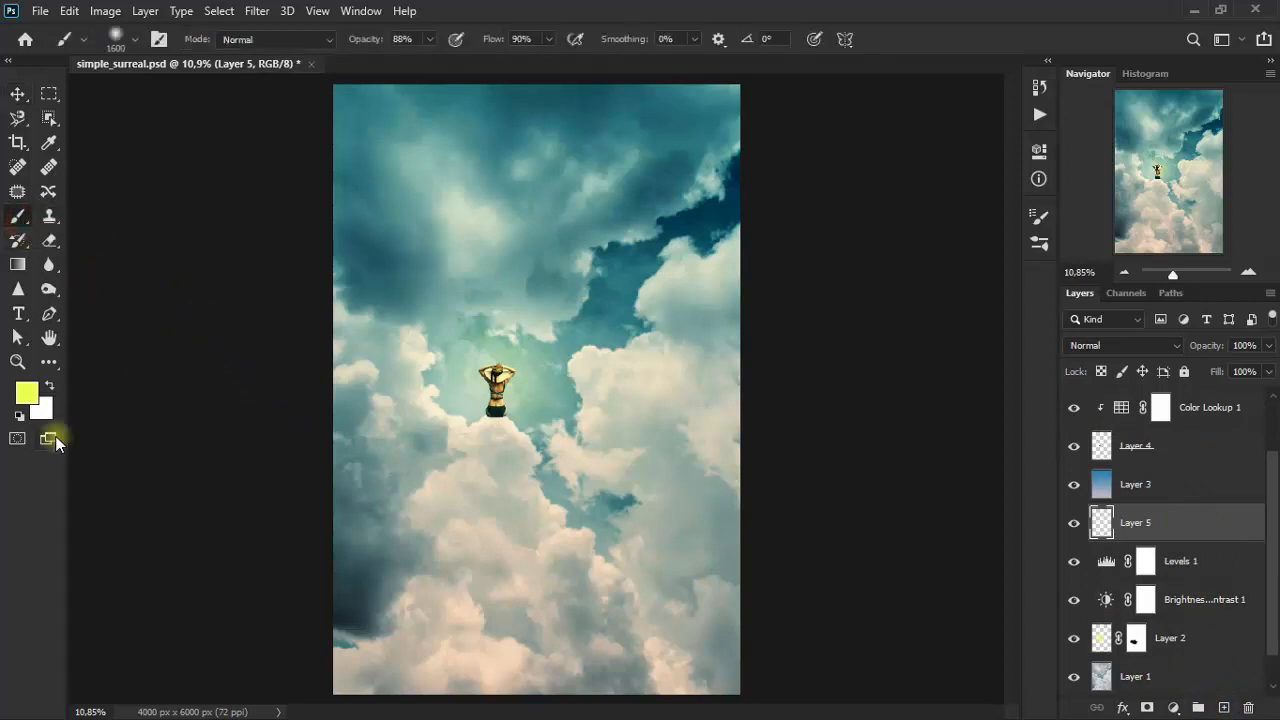
{"action": "left_click", "coordinate": [28, 398]}
{"action": "left_click_drag", "start_coordinate": [580, 452], "coordinate": [498, 479]}
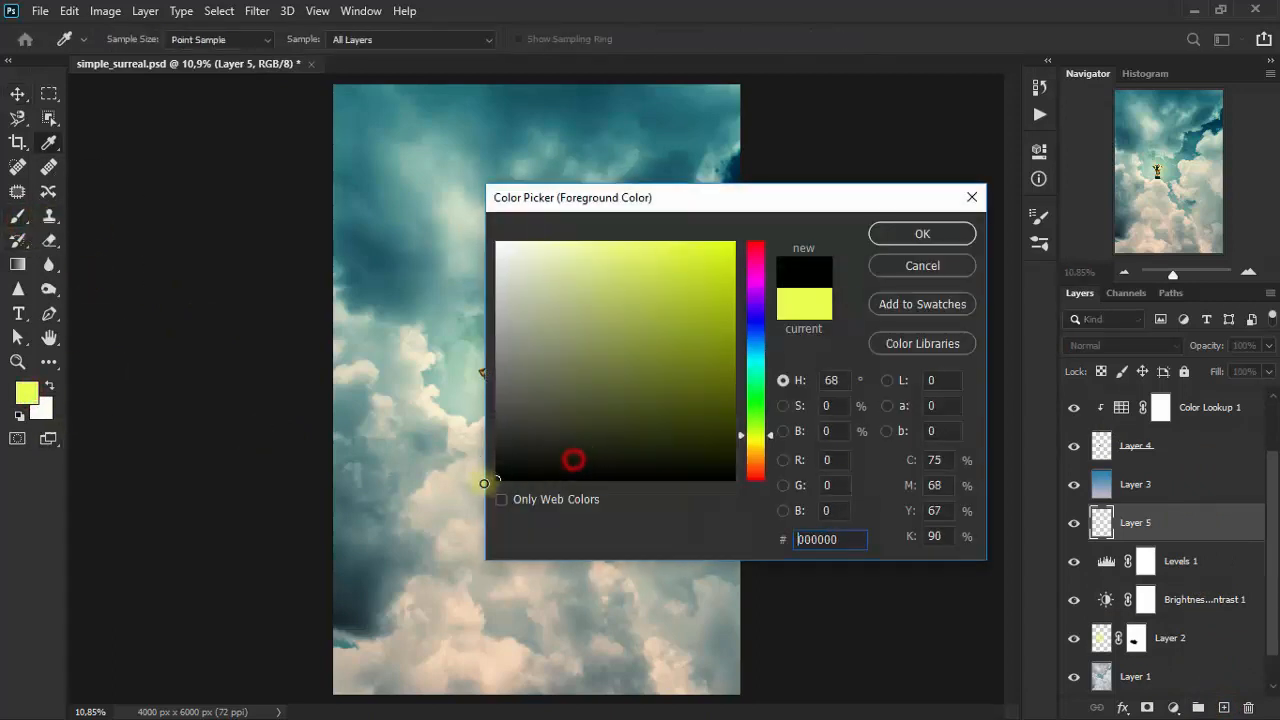
{"action": "left_click", "coordinate": [916, 234]}
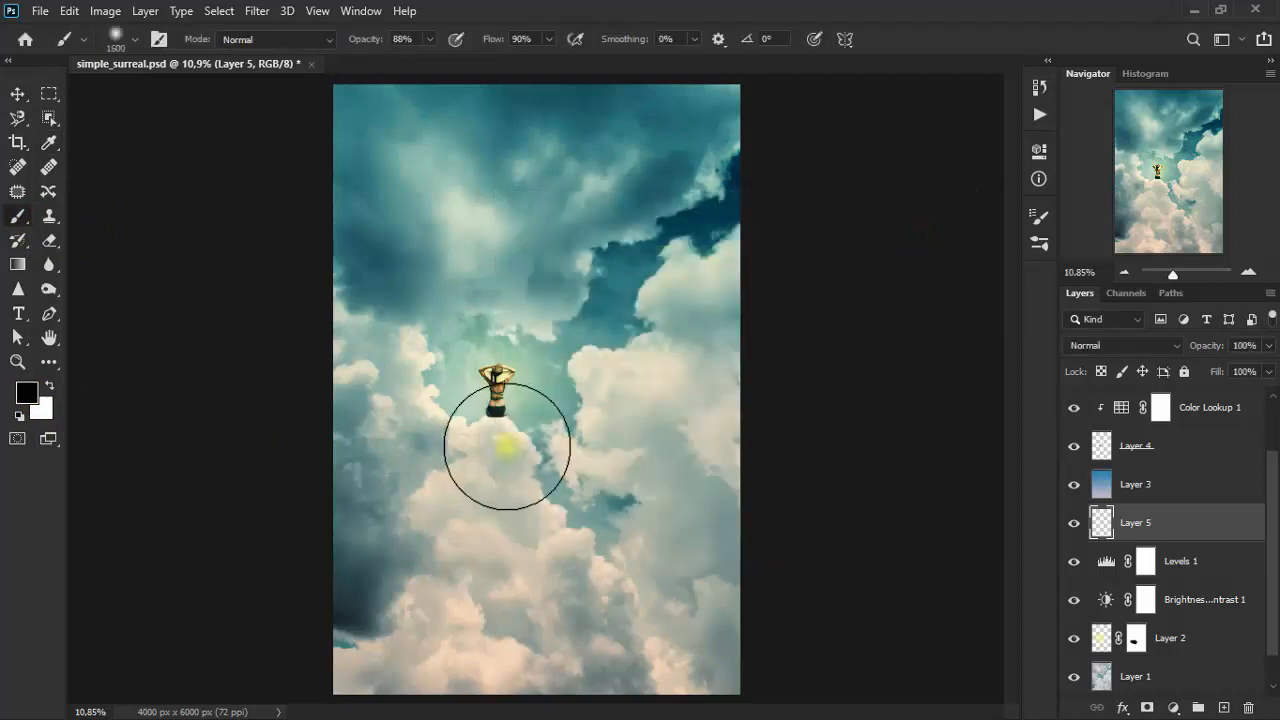
Step: Reduce the brush size to 250 px and paint a black spot on the cloud directly beneath the woman
{"action": "key", "text": "bracketleft"}
{"action": "key", "text": "bracketleft"}
{"action": "key", "text": "bracketleft"}
{"action": "key", "text": "bracketleft"}
{"action": "key", "text": "bracketleft"}
{"action": "key", "text": "bracketleft"}
{"action": "key", "text": "bracketleft"}
{"action": "key", "text": "bracketleft"}
{"action": "key", "text": "bracketleft"}
{"action": "key", "text": "bracketleft"}
{"action": "key", "text": "bracketleft"}
{"action": "key", "text": "bracketleft"}
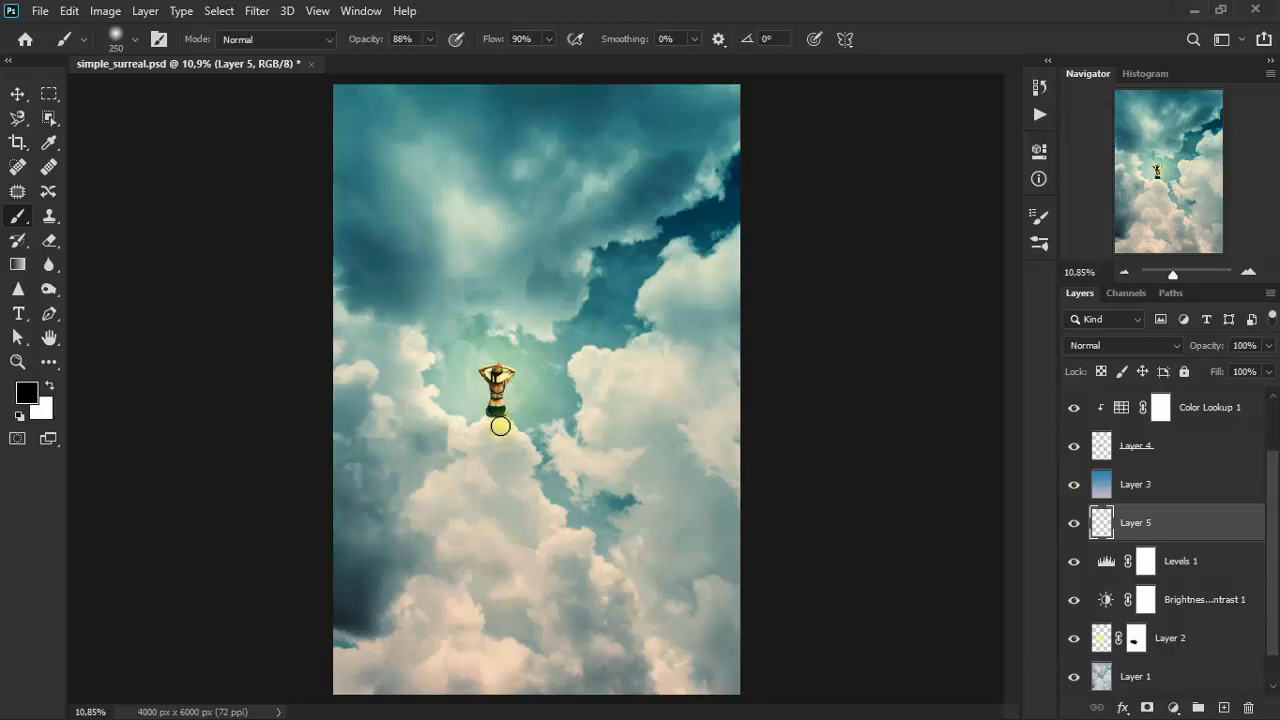
{"action": "mouse_move", "coordinate": [501, 426]}
{"action": "left_mouse_down"}
{"action": "mouse_move", "coordinate": [490, 445]}
{"action": "mouse_move", "coordinate": [495, 435]}
{"action": "left_mouse_up"}
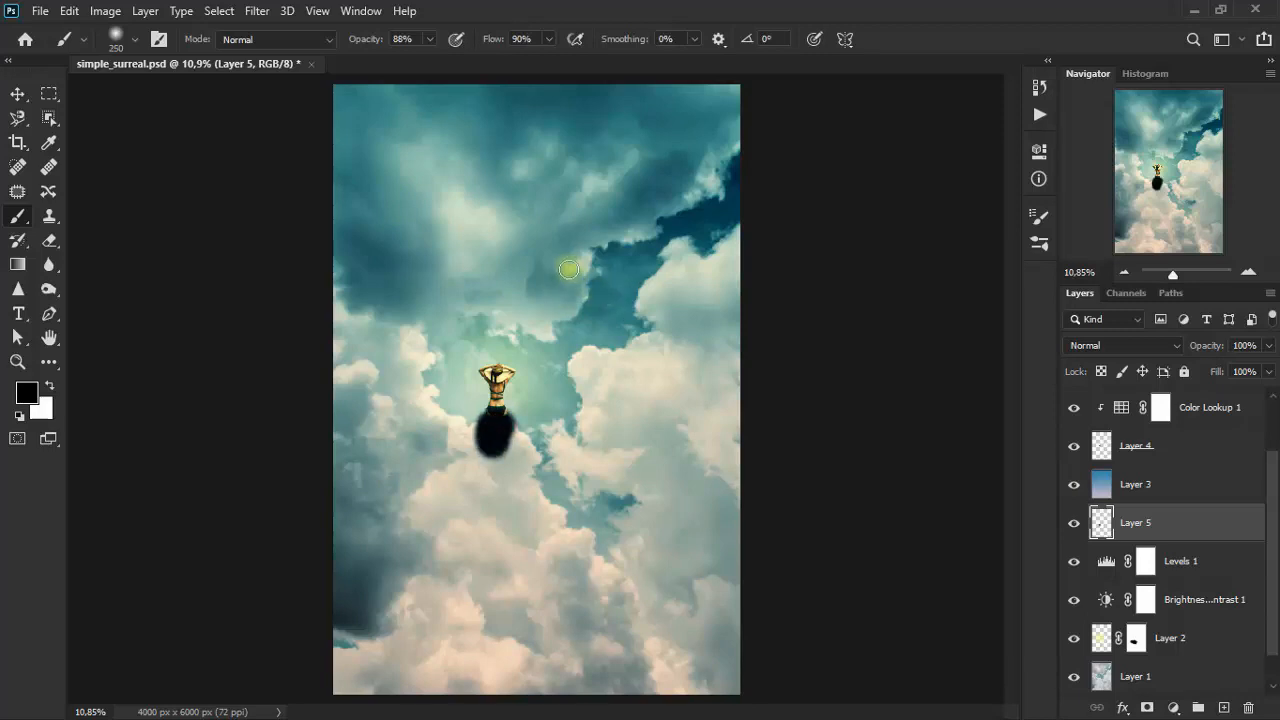
Step: Soften the black spot under the woman with a Gaussian Blur of 167.6 pixels radius
{"action": "left_click", "coordinate": [257, 11]}
{"action": "mouse_move", "coordinate": [298, 224]}
{"action": "left_click", "coordinate": [523, 289]}
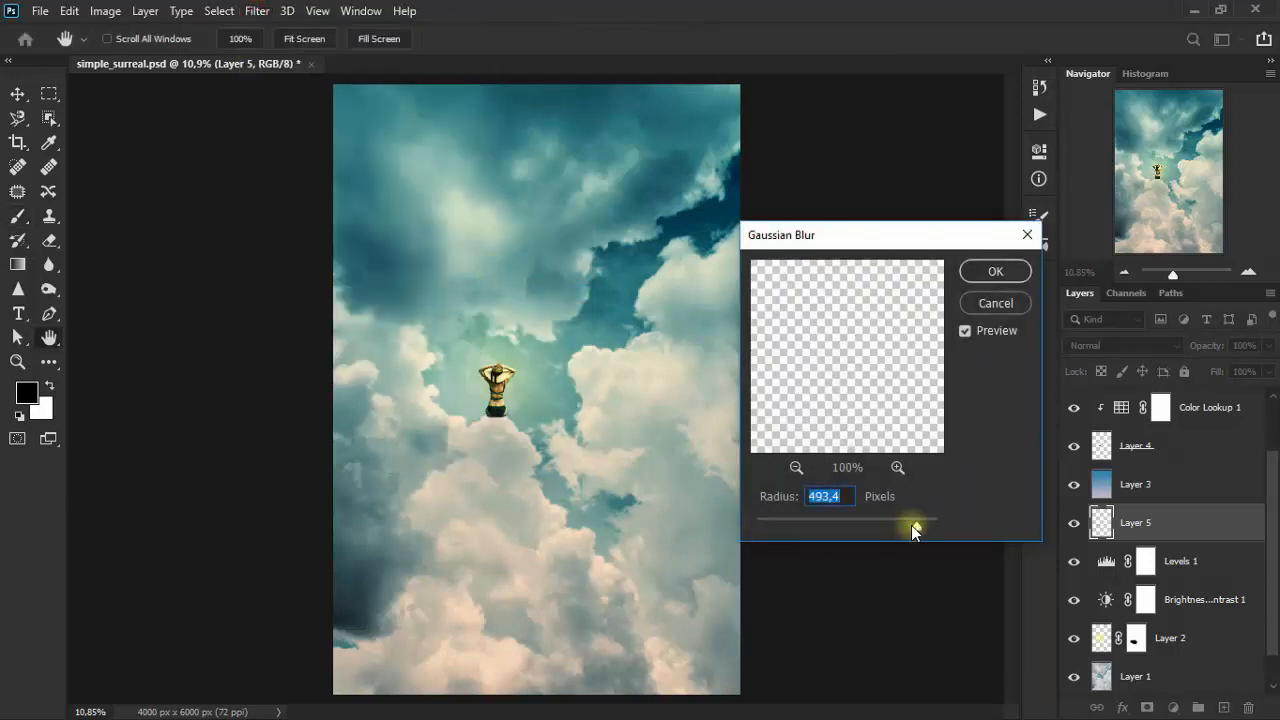
{"action": "mouse_move", "coordinate": [911, 525]}
{"action": "left_mouse_down"}
{"action": "mouse_move", "coordinate": [883, 525]}
{"action": "mouse_move", "coordinate": [894, 525]}
{"action": "left_mouse_up"}
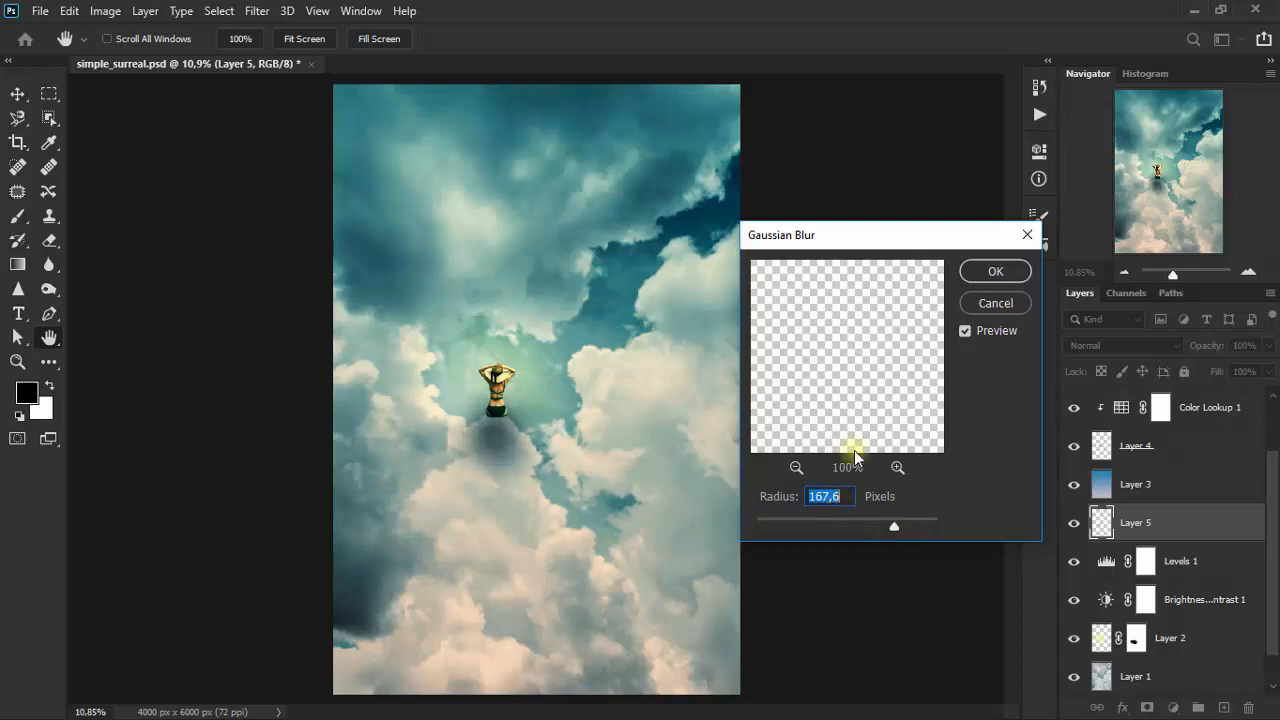
{"action": "left_click", "coordinate": [993, 270]}
{"action": "key", "text": "b"}
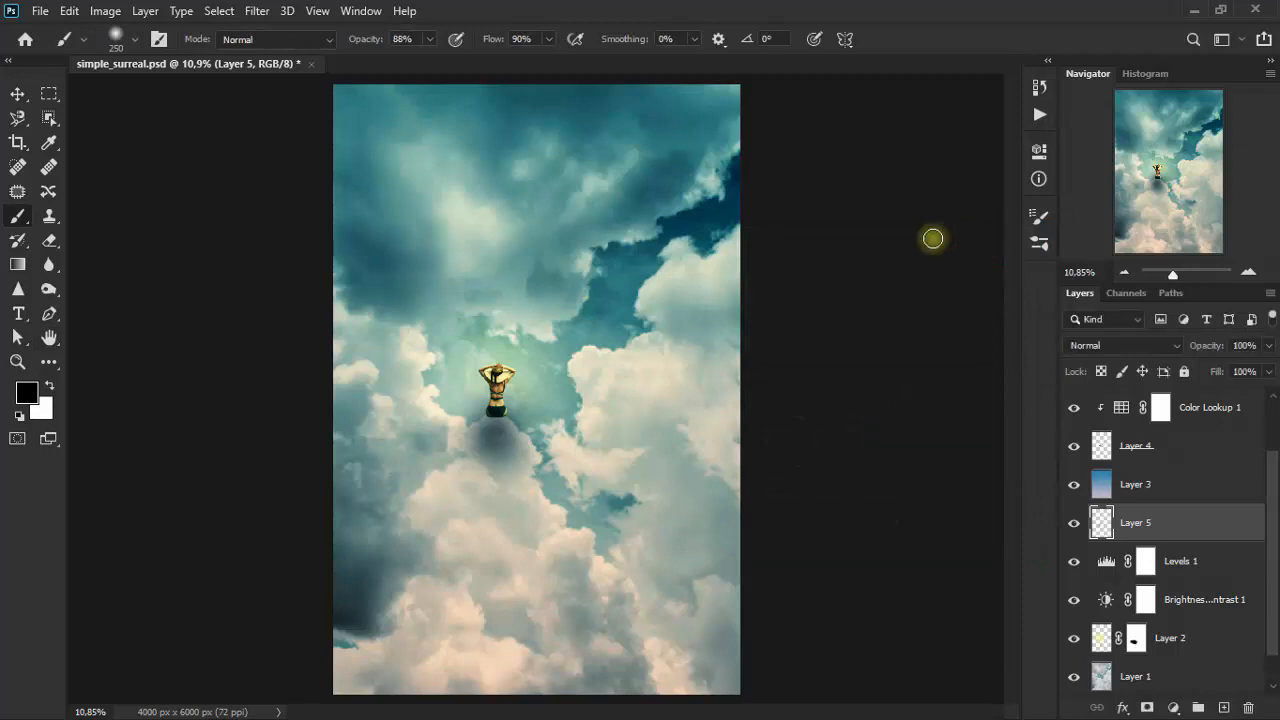
Step: Lower the opacity of the blurred shadow layer to 47%
{"action": "left_click", "coordinate": [1266, 345]}
{"action": "left_click_drag", "start_coordinate": [1266, 362], "coordinate": [1214, 372]}
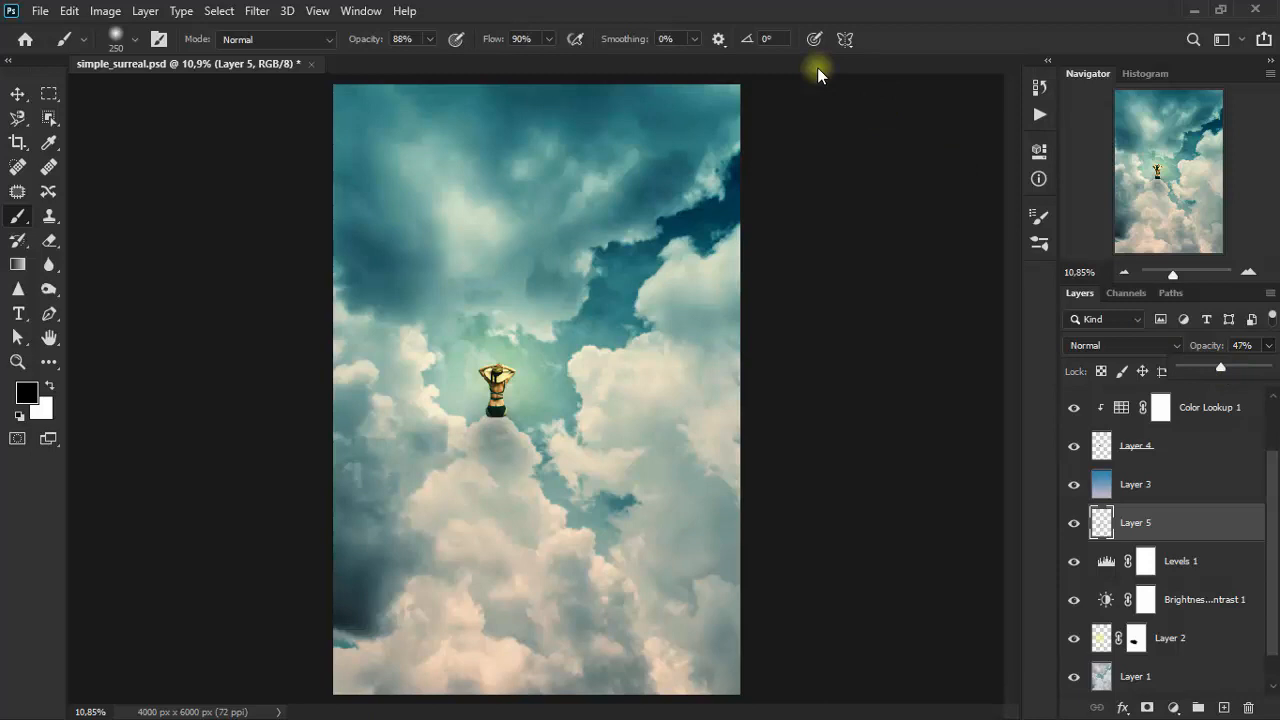
{"action": "left_click", "coordinate": [18, 95]}
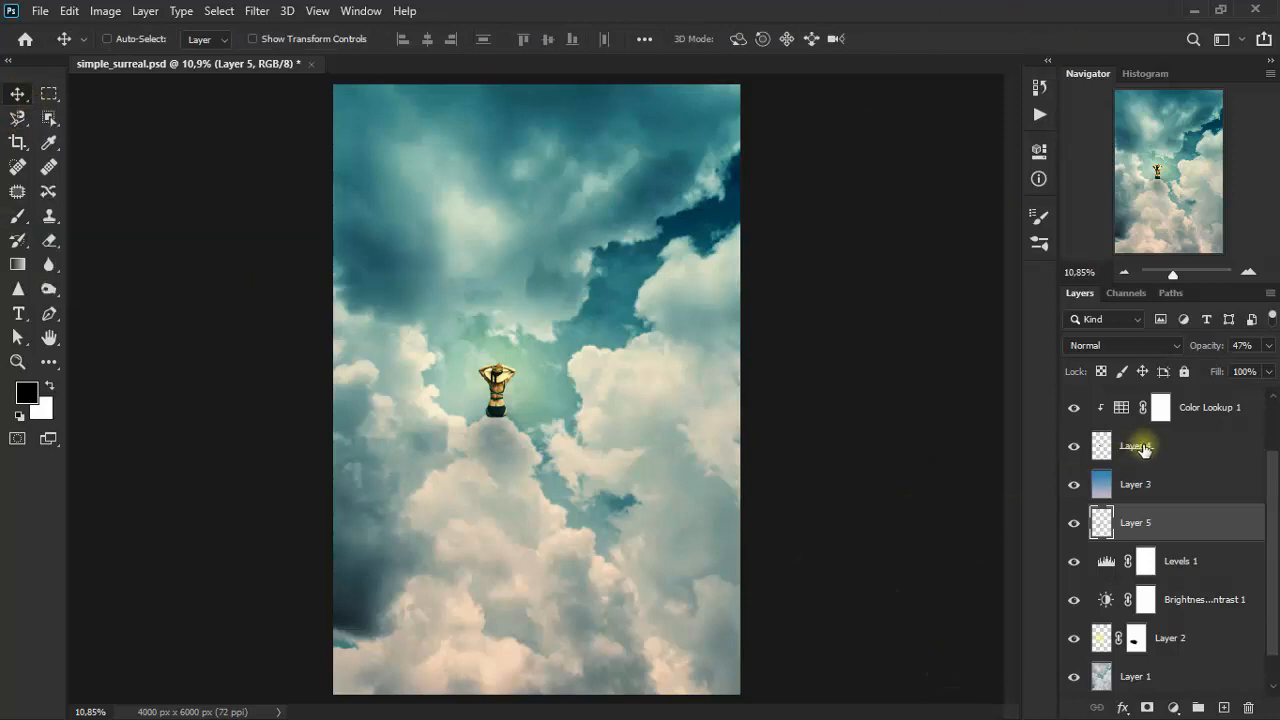
Step: Stamp all visible layers into a new merged layer above Color Lookup 3
{"action": "scroll", "coordinate": [1148, 447], "scroll_direction": "up", "scroll_amount": 3}
{"action": "left_click", "coordinate": [1212, 415]}
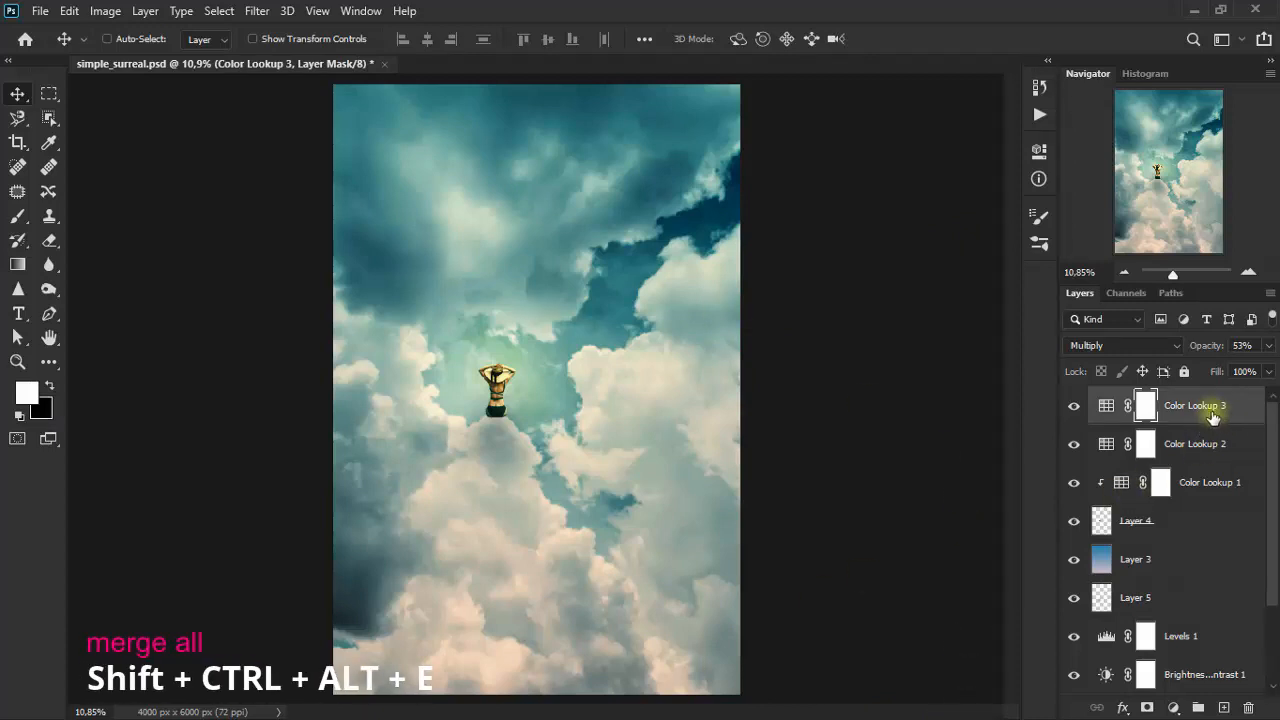
{"action": "key", "text": "ctrl"}
{"action": "key", "text": "shift+ctrl+alt+e"}
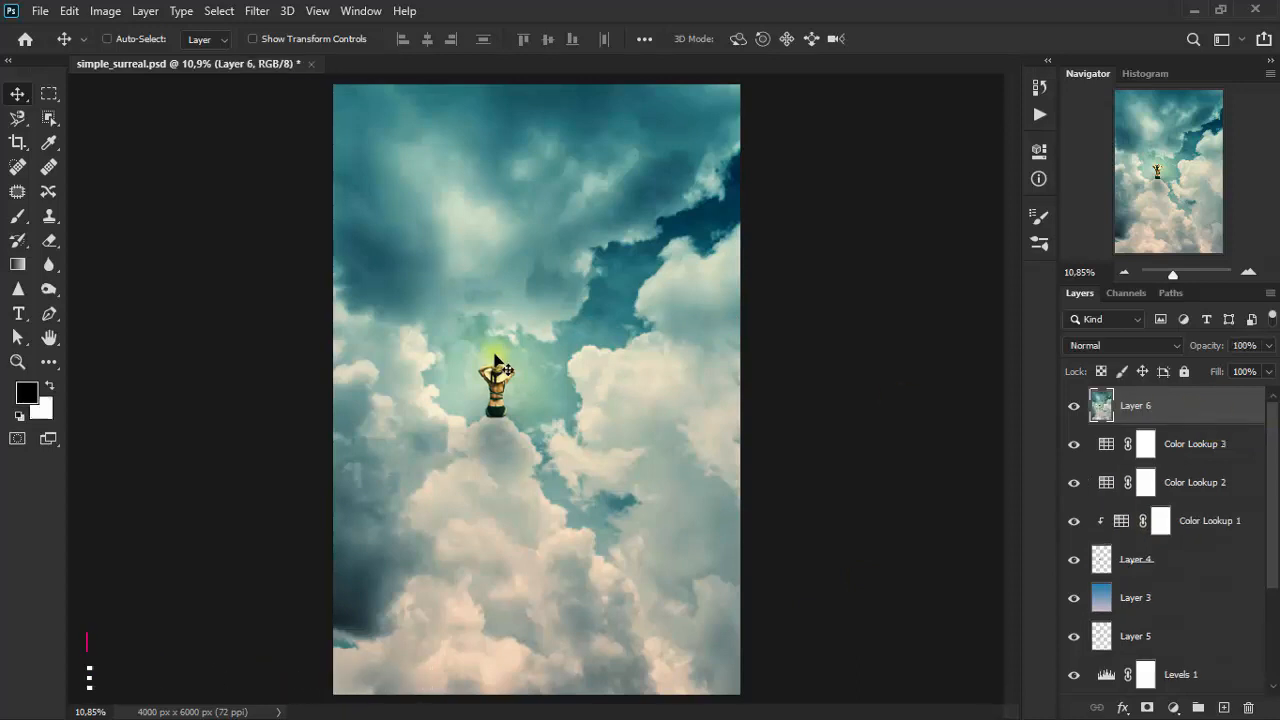
Step: Apply a Surface Blur to the merged layer with a radius of 3 pixels and a threshold of 22 levels
{"action": "left_click", "coordinate": [262, 12]}
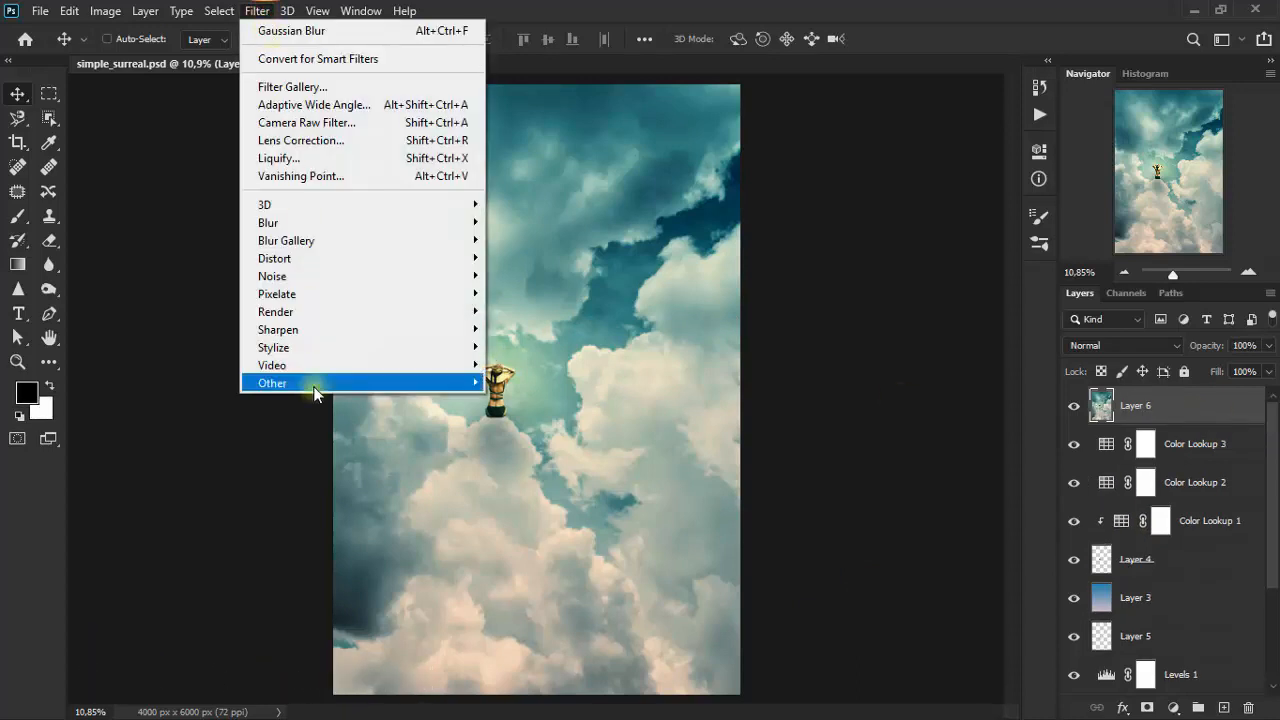
{"action": "mouse_move", "coordinate": [405, 226]}
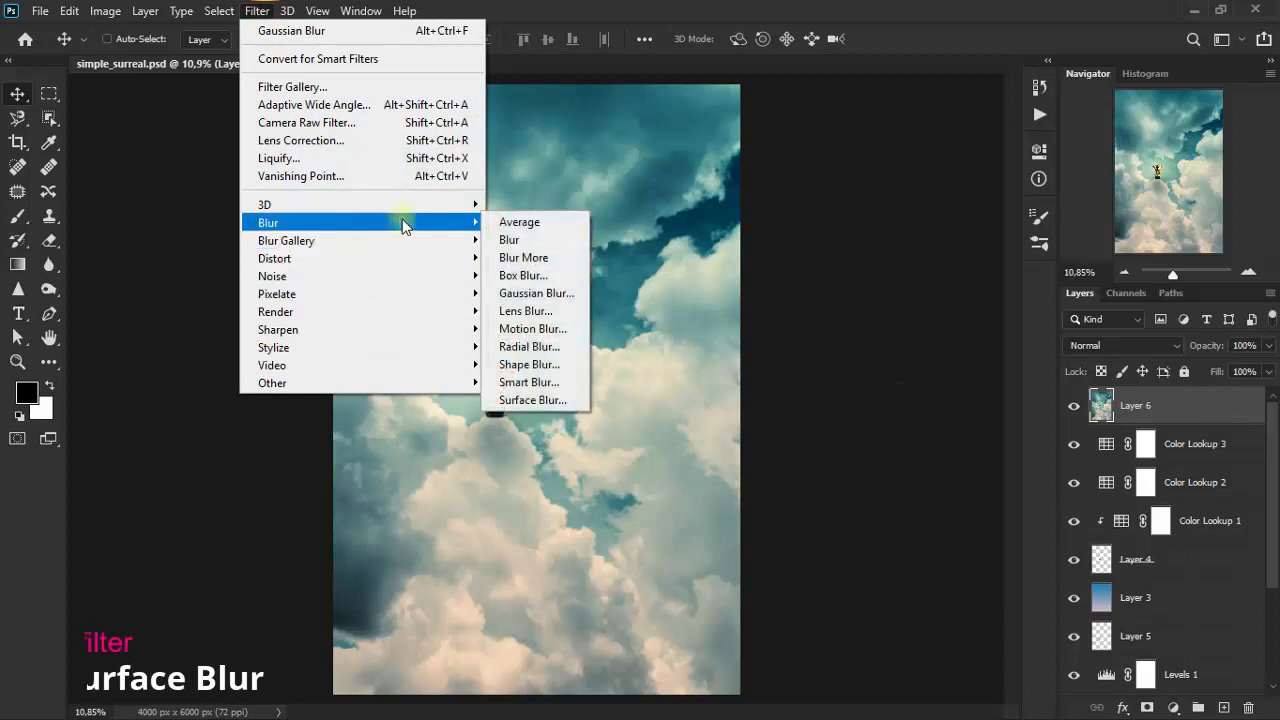
{"action": "left_click", "coordinate": [577, 401]}
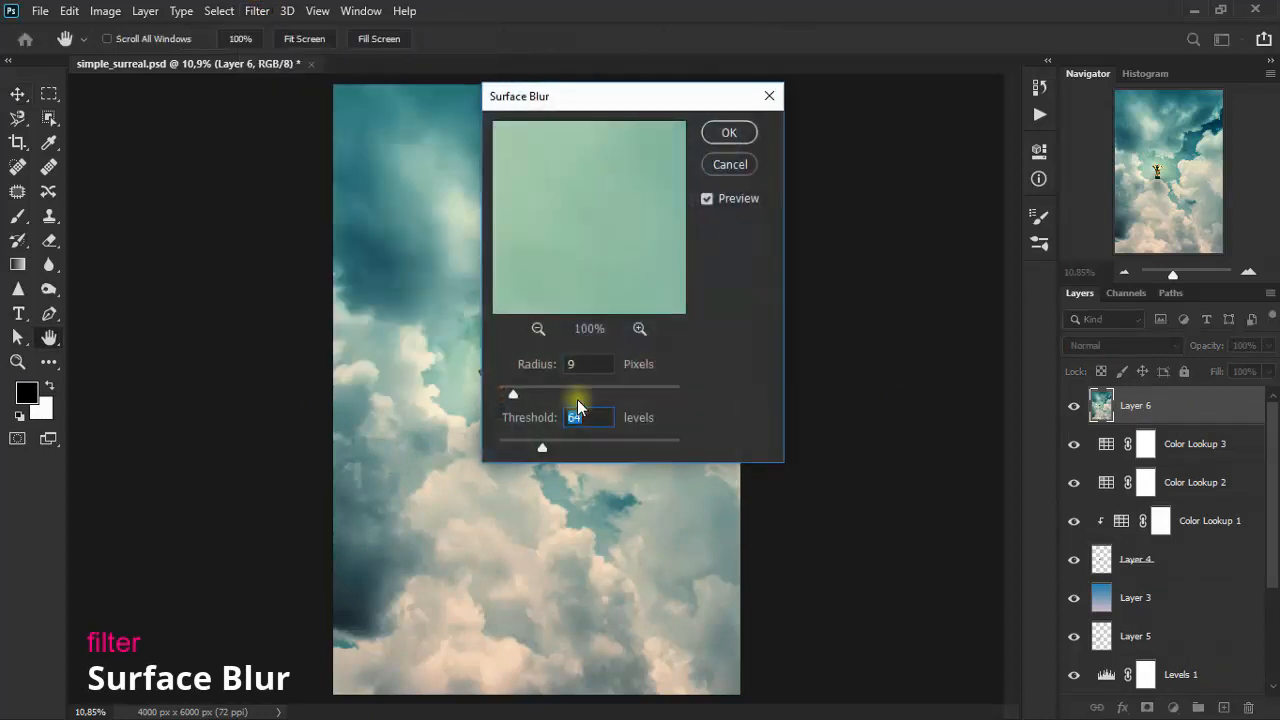
{"action": "left_click_drag", "start_coordinate": [516, 395], "coordinate": [502, 394]}
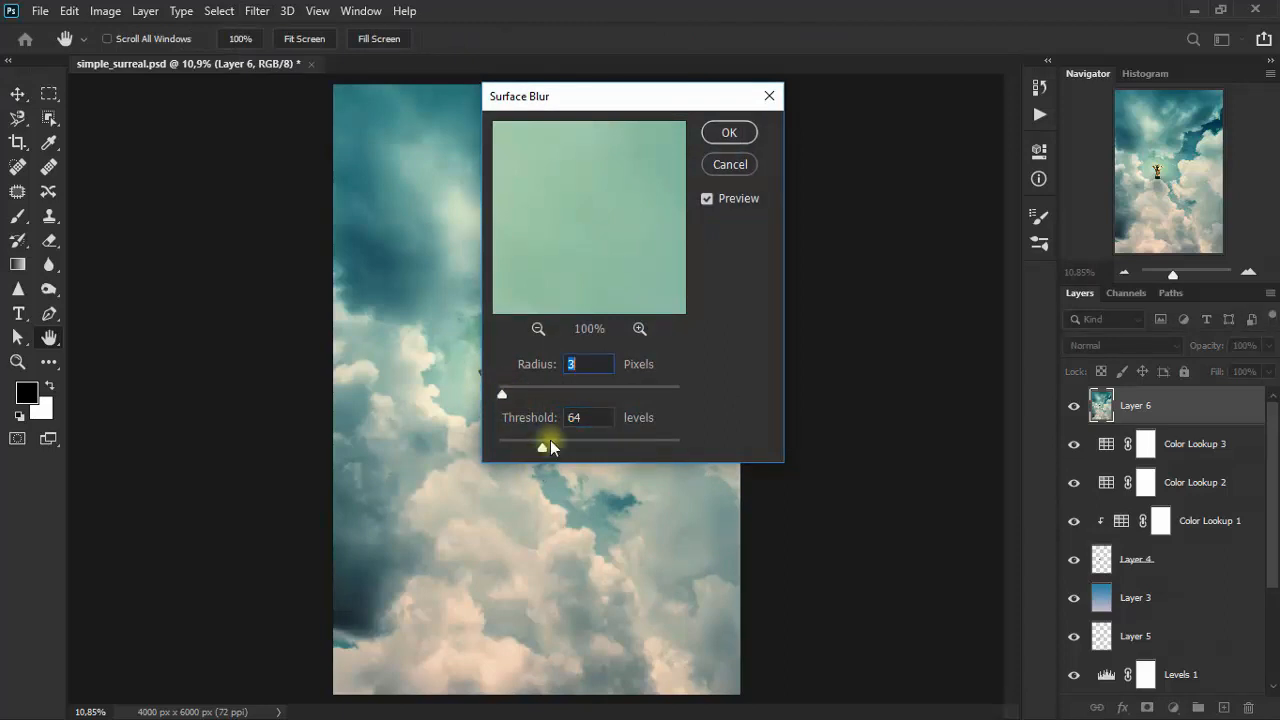
{"action": "left_click_drag", "start_coordinate": [542, 447], "coordinate": [513, 452]}
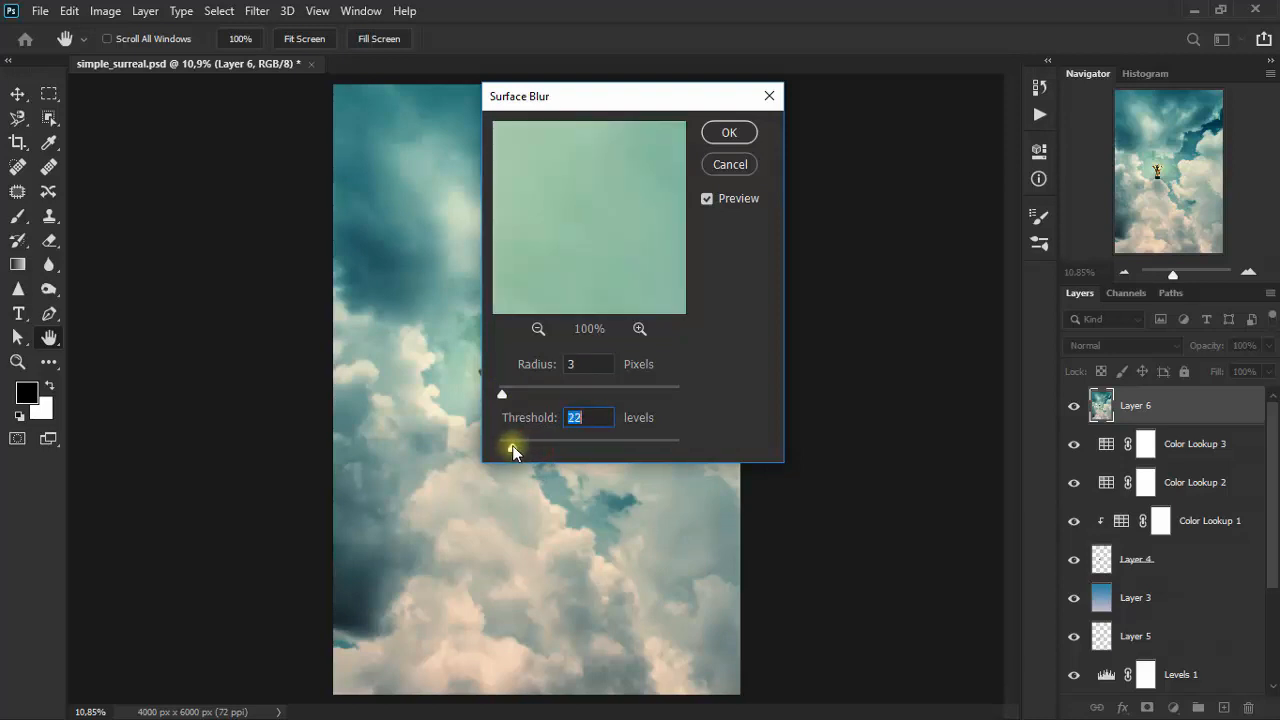
{"action": "left_click", "coordinate": [536, 330]}
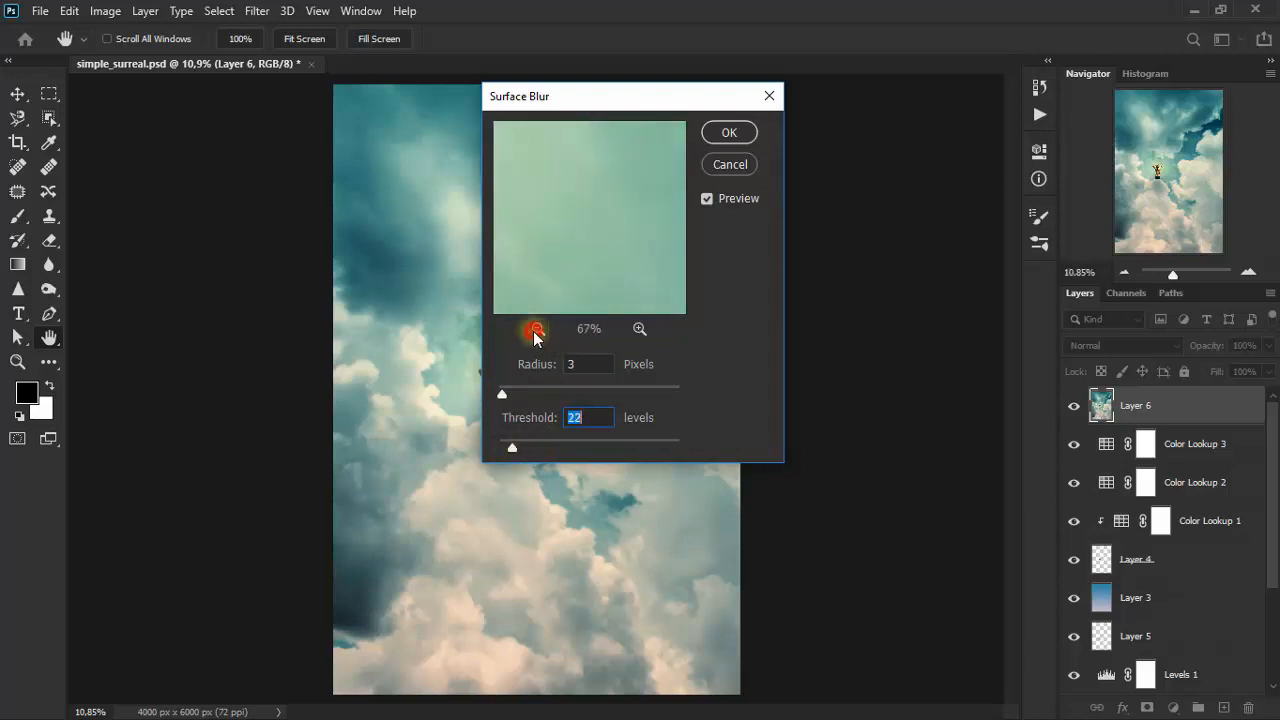
{"action": "left_click", "coordinate": [536, 330]}
{"action": "left_click", "coordinate": [536, 330]}
{"action": "left_click", "coordinate": [536, 330]}
{"action": "left_click", "coordinate": [536, 330]}
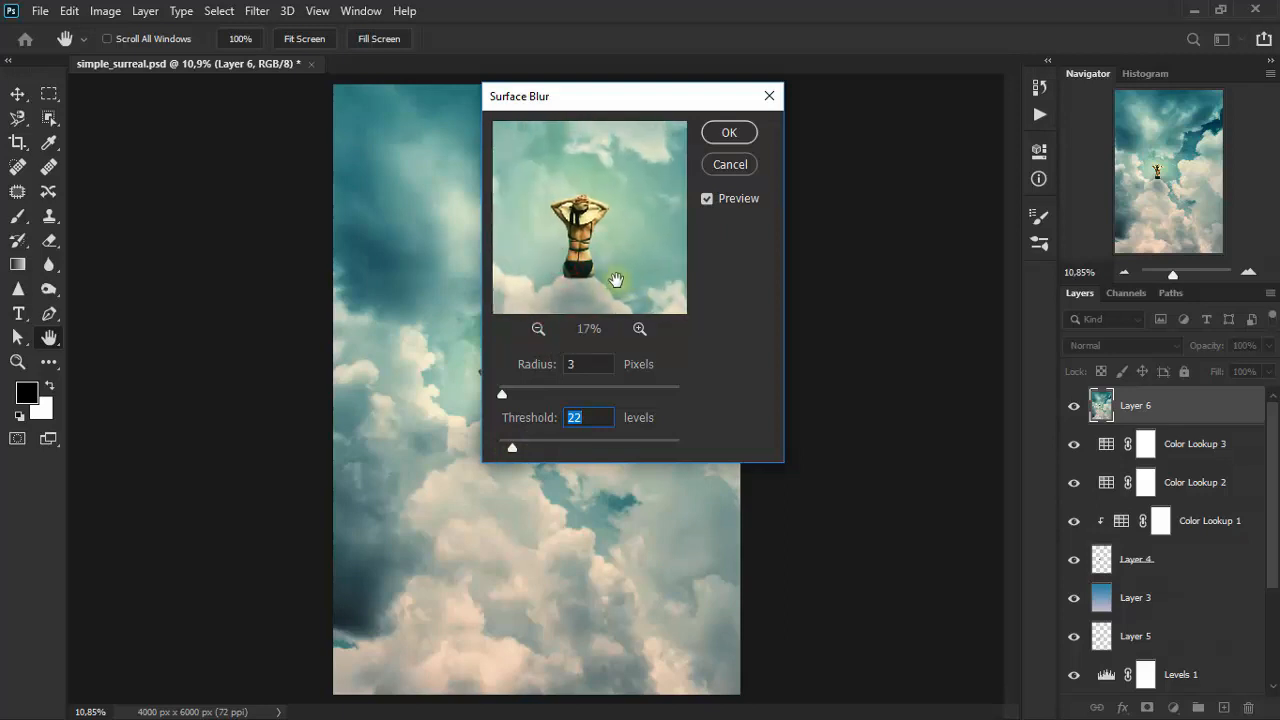
{"action": "left_click", "coordinate": [747, 138]}
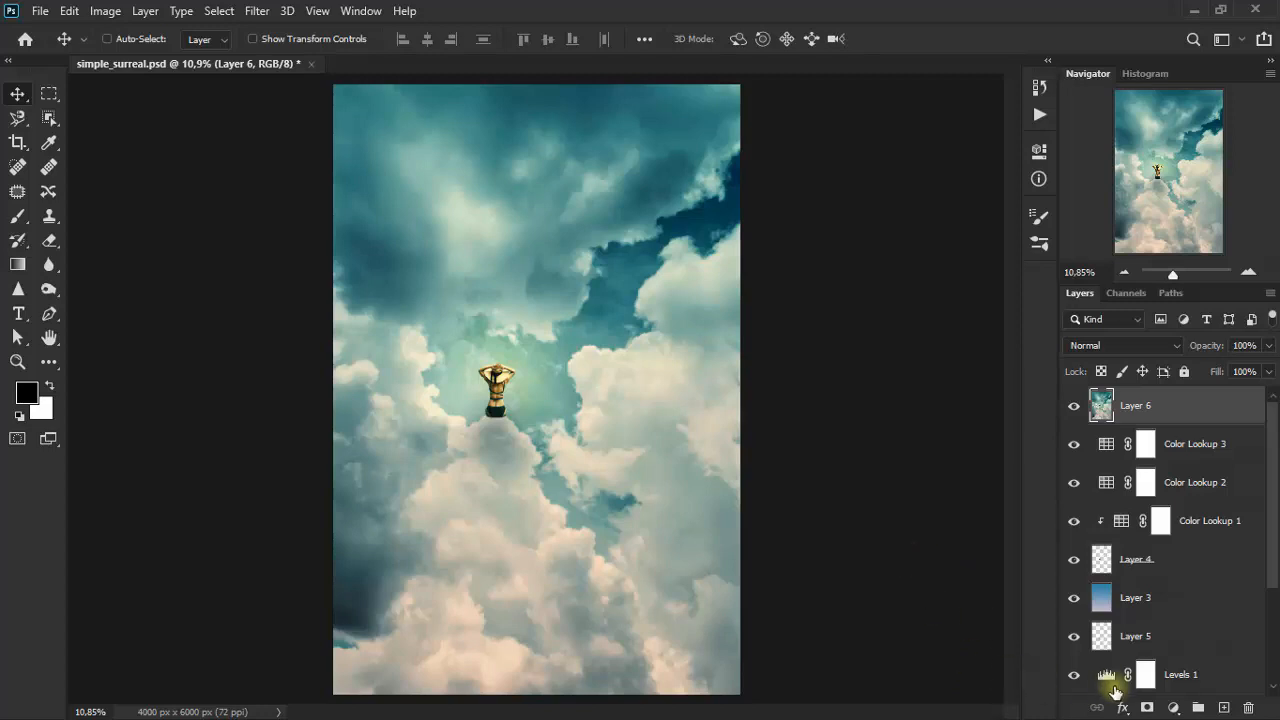
Step: Fill a new layer above the merged layer with the basic black-to-white linear gradient, black at the image's bottom and white at its top
{"action": "left_click", "coordinate": [1223, 708]}
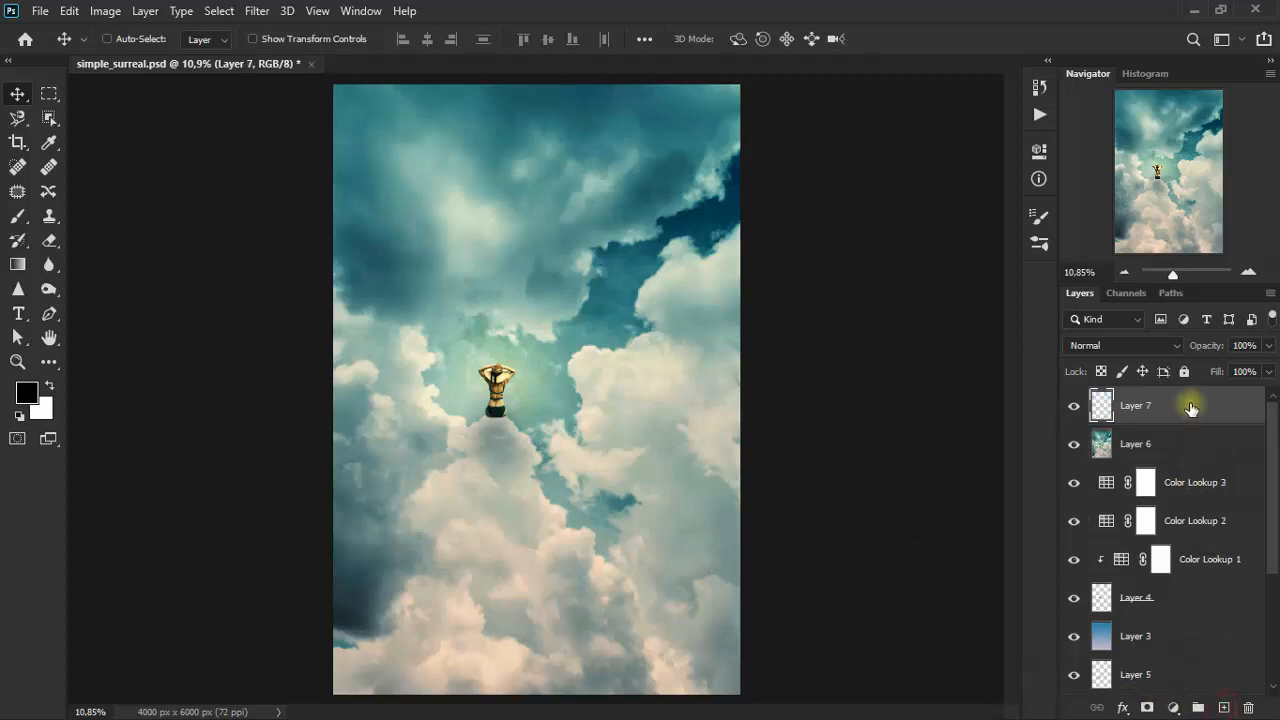
{"action": "left_click", "coordinate": [18, 264]}
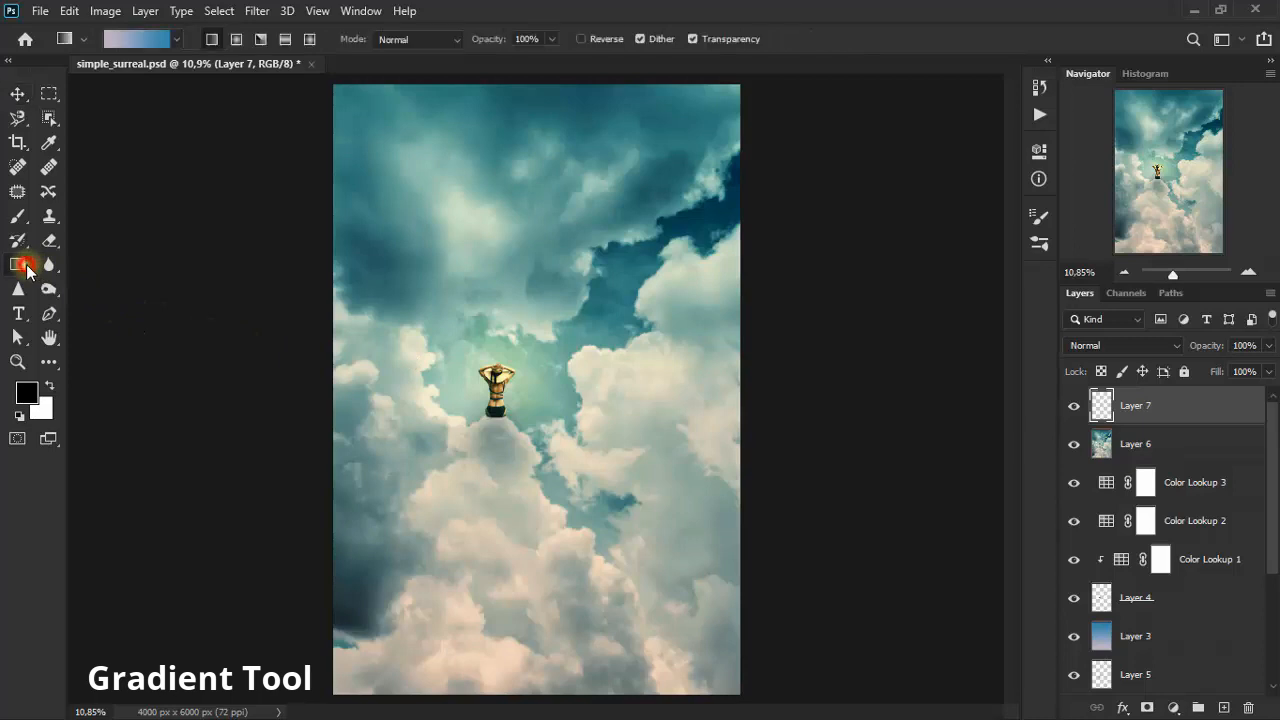
{"action": "left_click", "coordinate": [176, 39]}
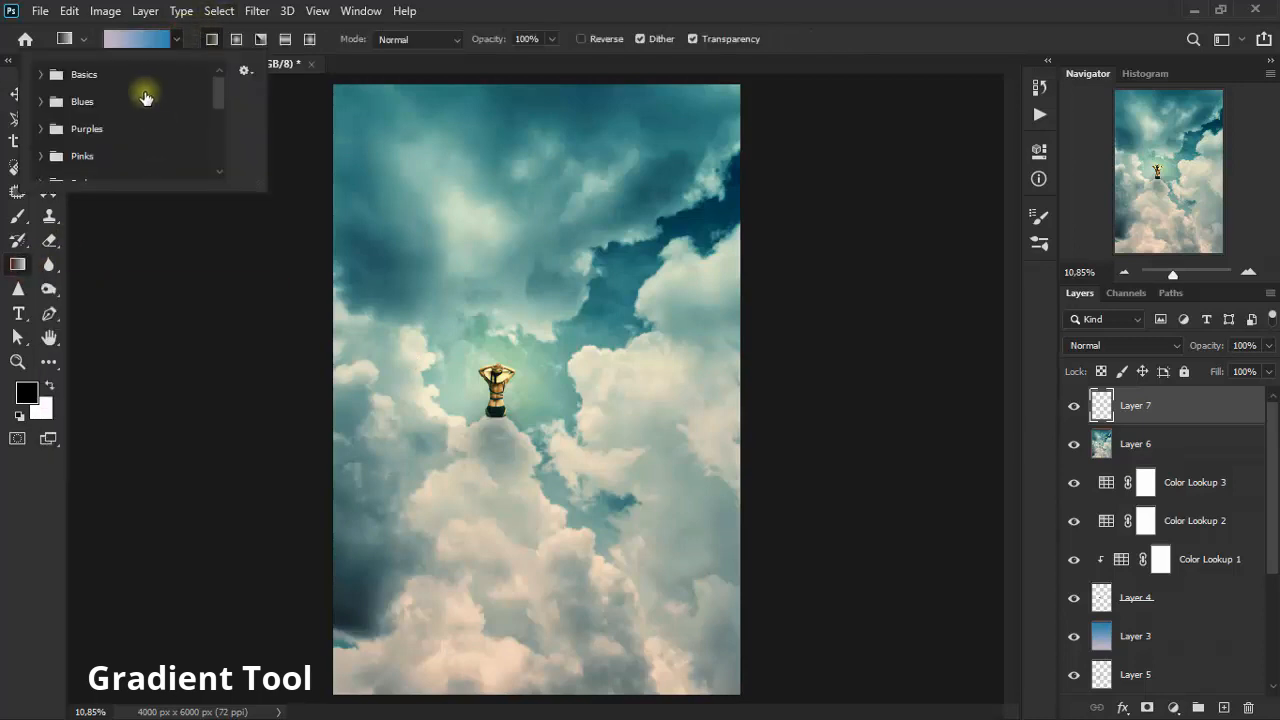
{"action": "left_click", "coordinate": [40, 74]}
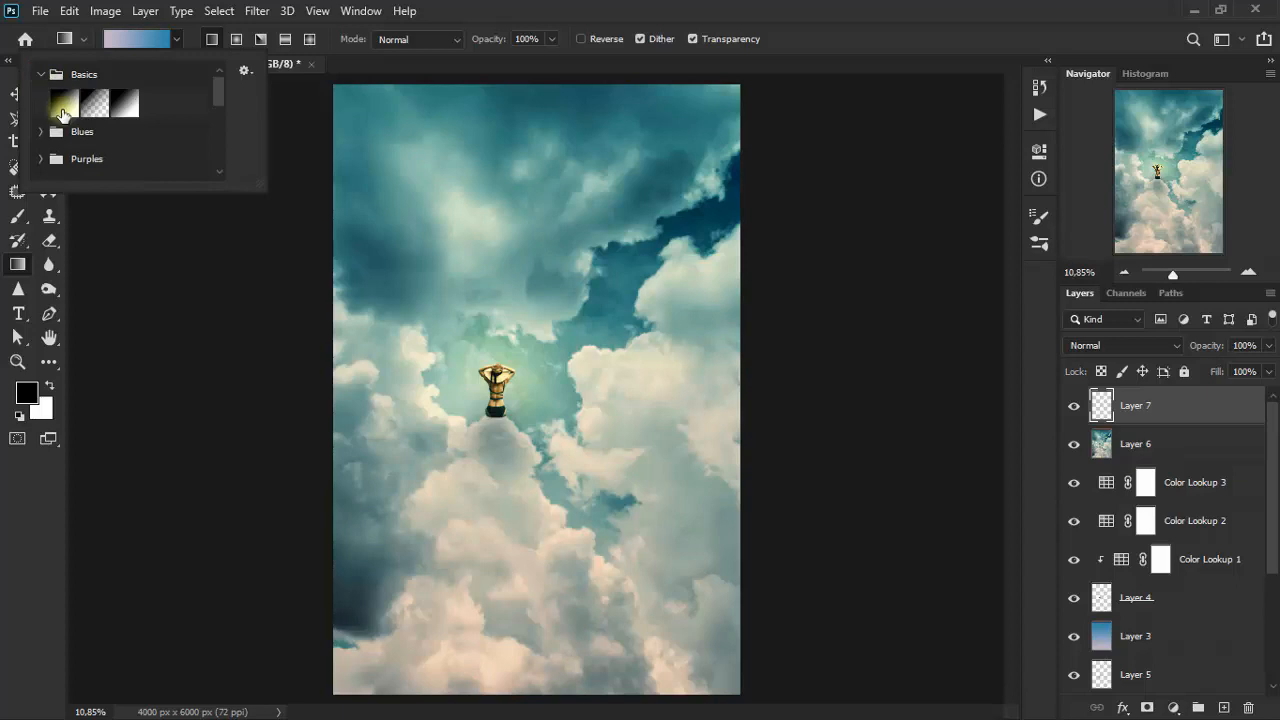
{"action": "left_click", "coordinate": [63, 108]}
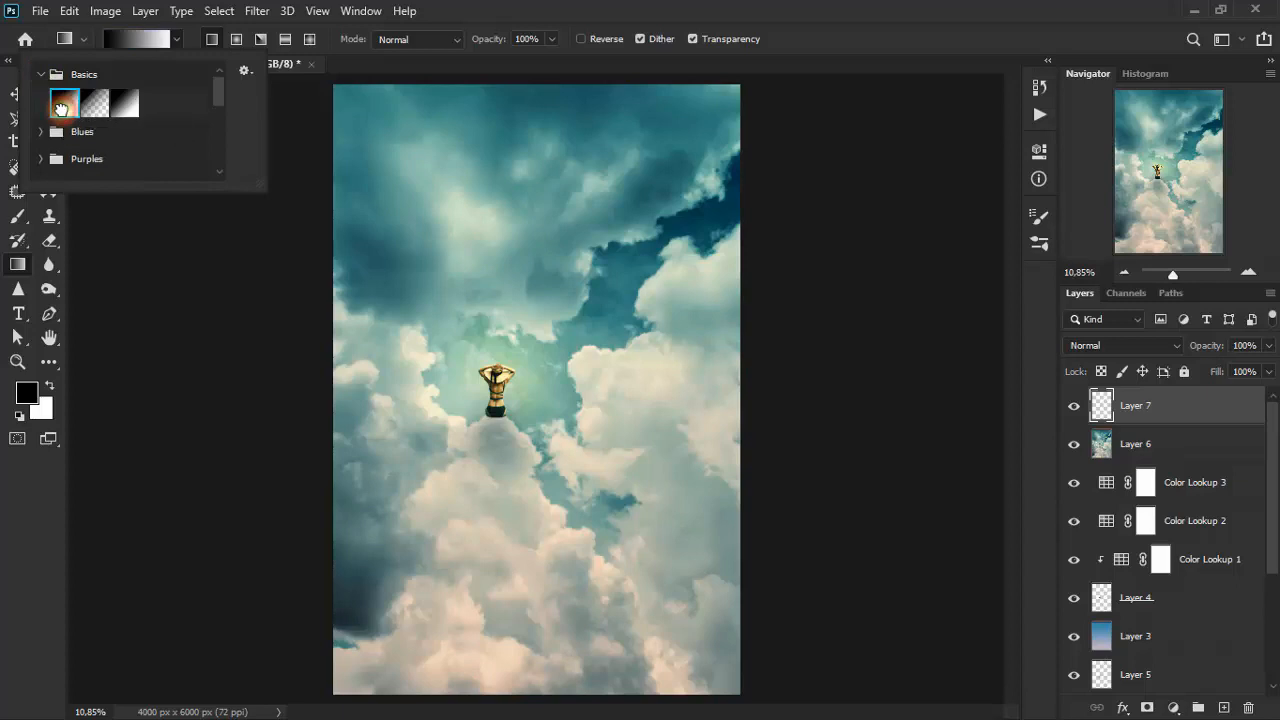
{"action": "left_click", "coordinate": [513, 6]}
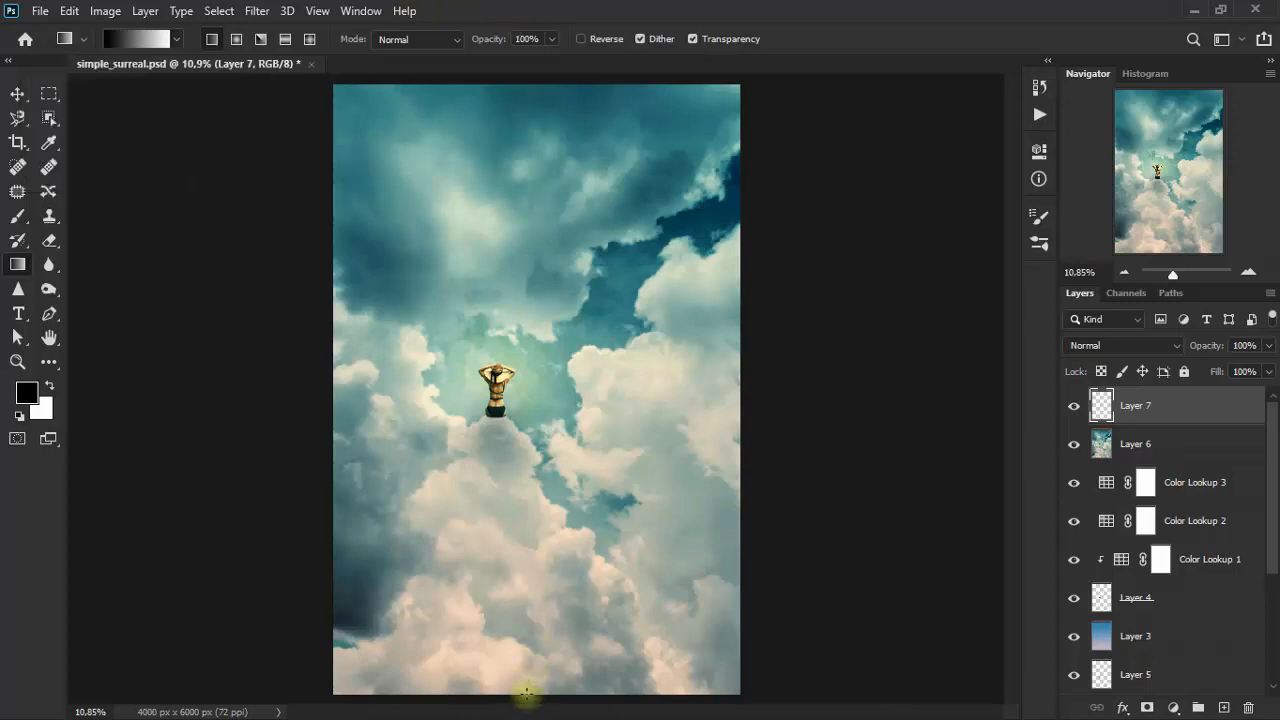
{"action": "left_click_drag", "start_coordinate": [527, 693], "coordinate": [700, 221]}
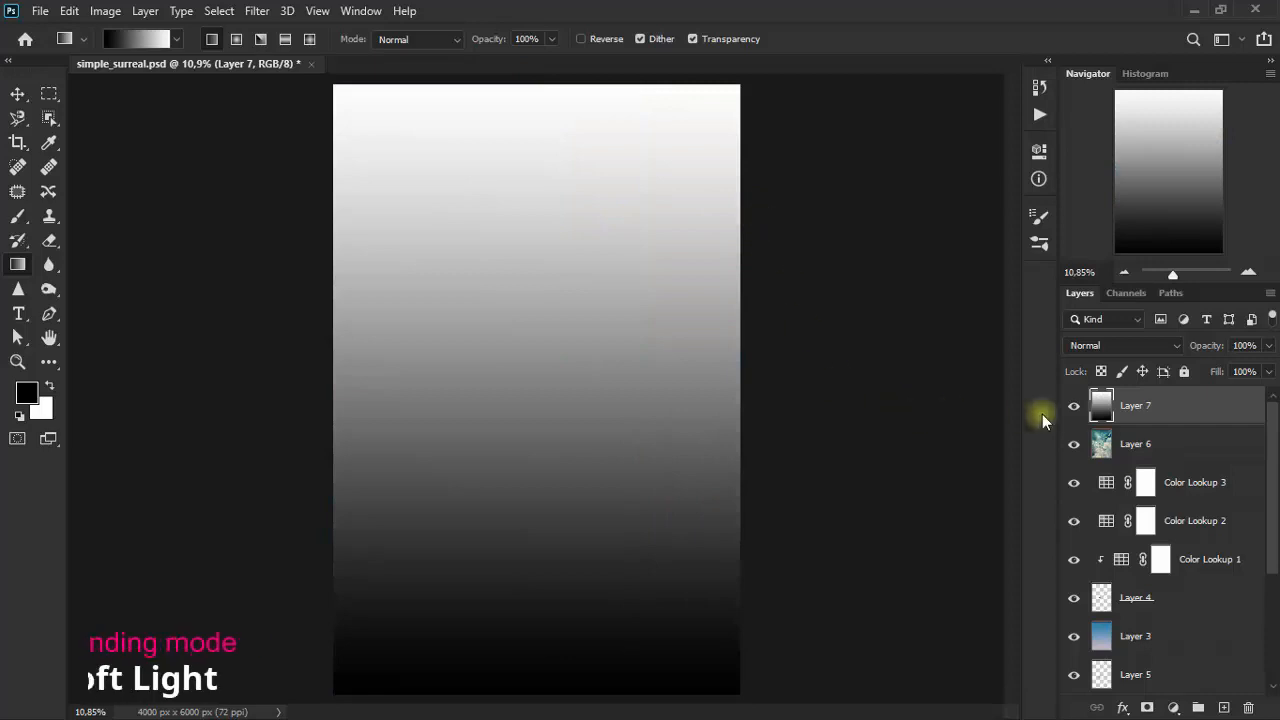
Step: Set the gradient layer's blending mode to Soft Light and compare the image with and without the layer
{"action": "left_click", "coordinate": [1107, 346]}
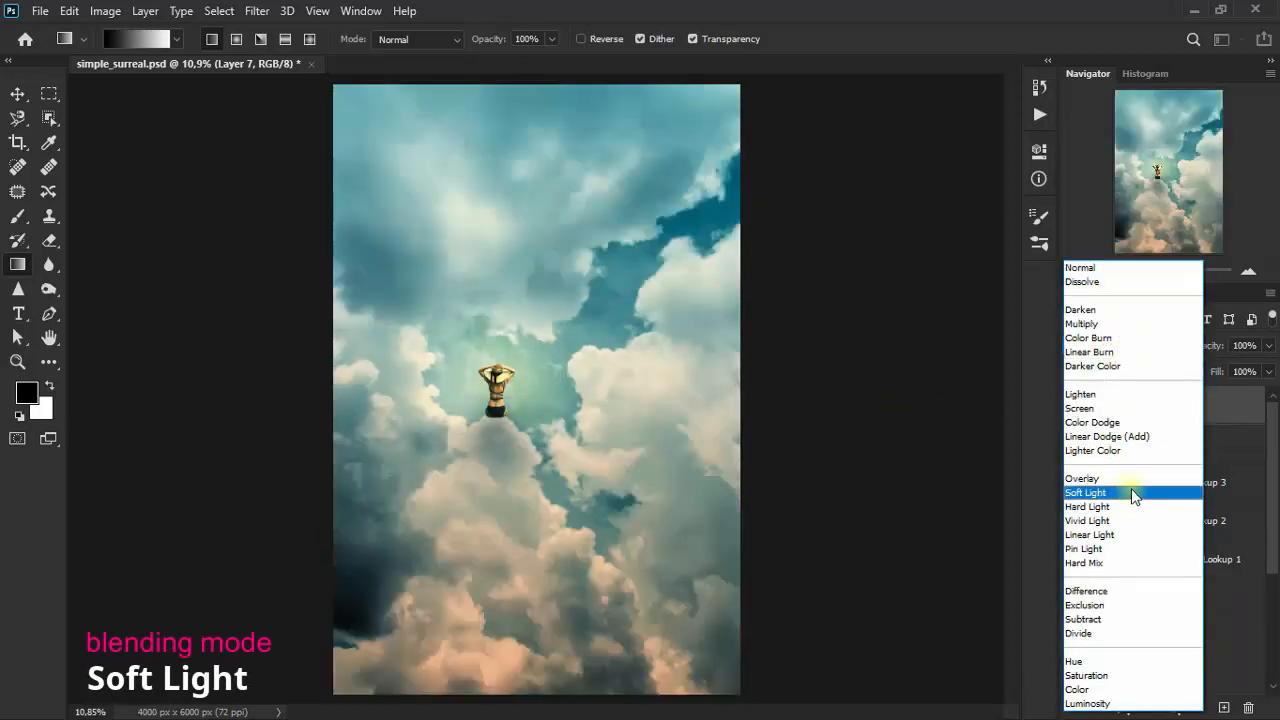
{"action": "left_click", "coordinate": [1133, 493]}
{"action": "left_click", "coordinate": [1075, 407]}
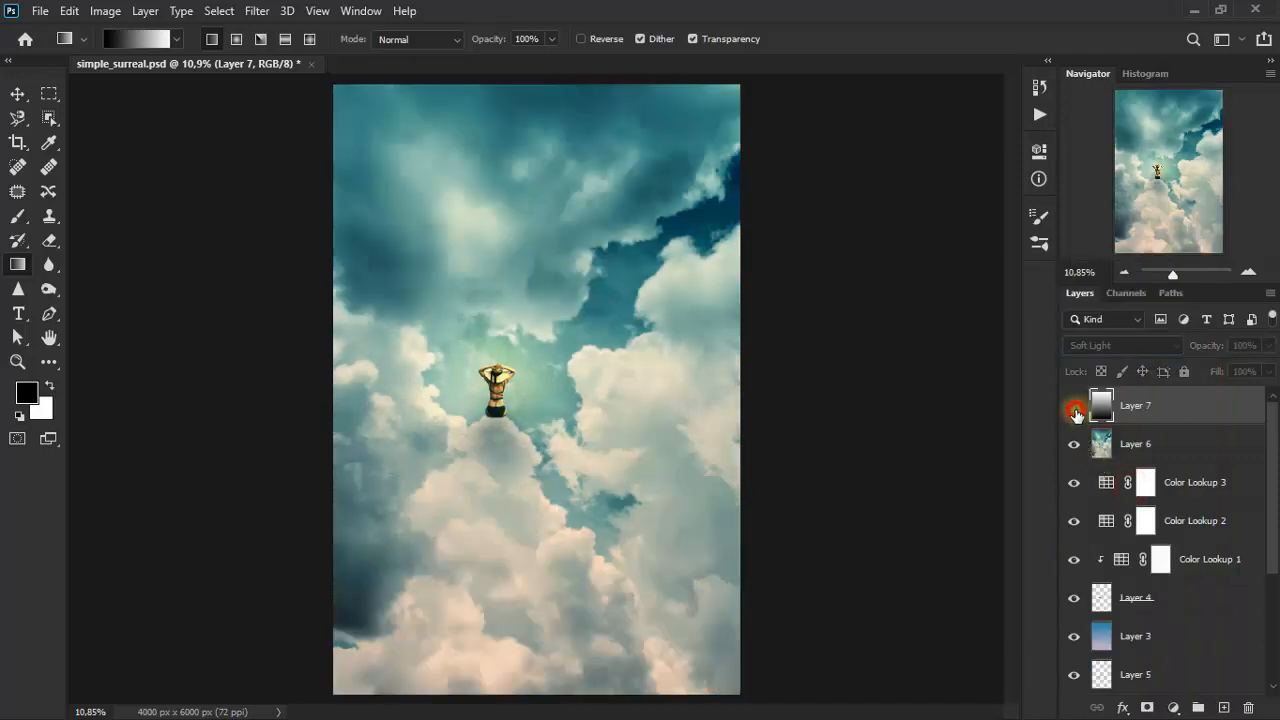
{"action": "left_click", "coordinate": [1075, 407]}
{"action": "left_click", "coordinate": [1075, 409]}
{"action": "left_click", "coordinate": [1075, 409]}
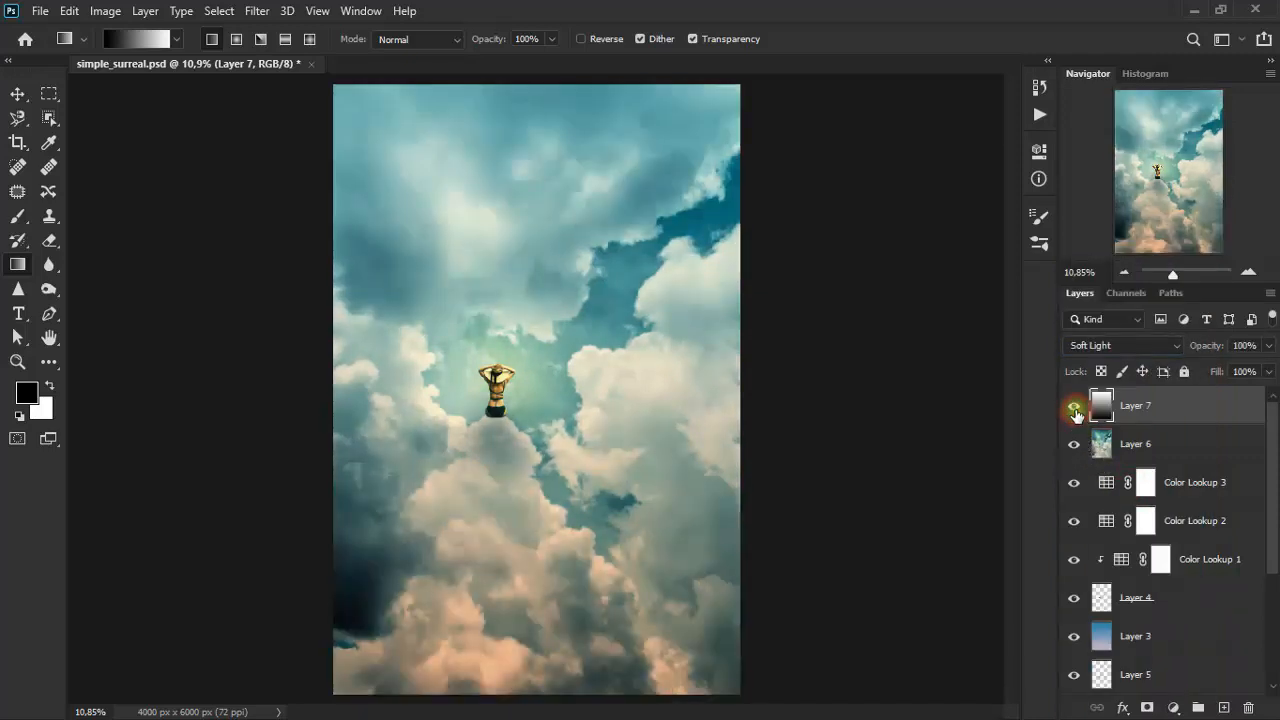
Step: Add a layer mask to the gradient layer and set the Eraser to size 800 with 16% opacity
{"action": "left_click", "coordinate": [1147, 707]}
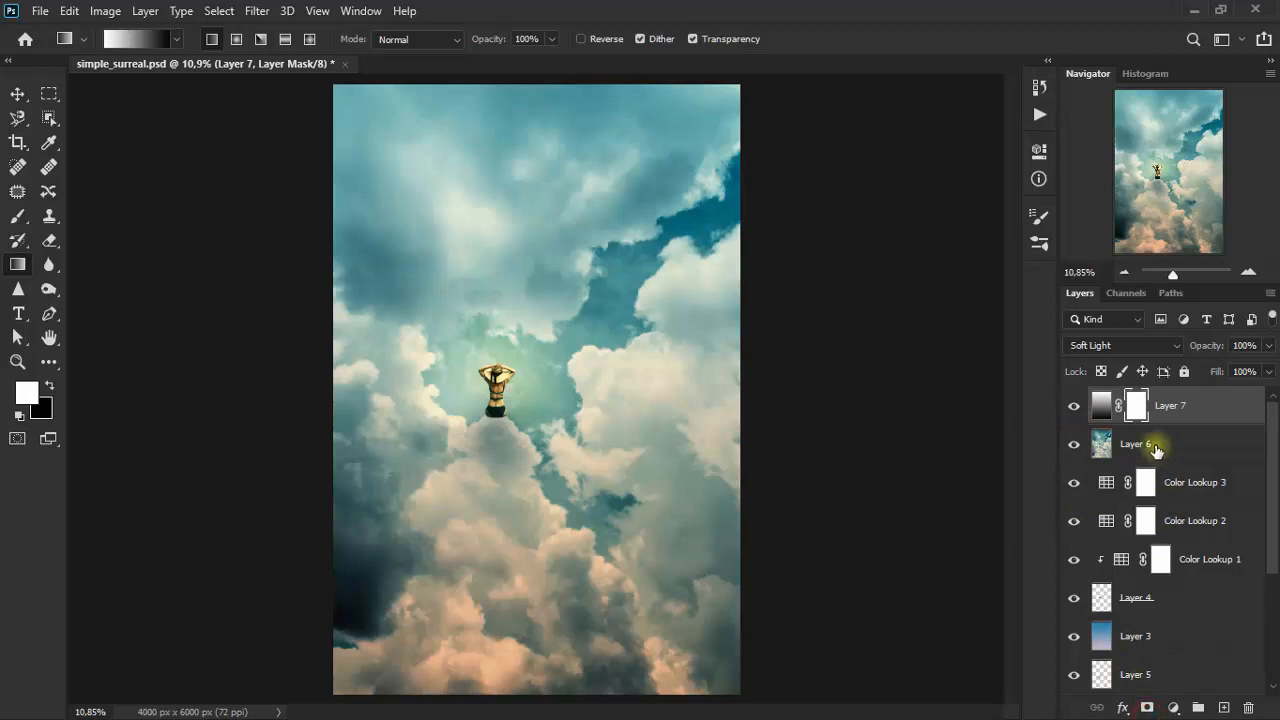
{"action": "left_click", "coordinate": [50, 242]}
{"action": "left_click", "coordinate": [126, 241]}
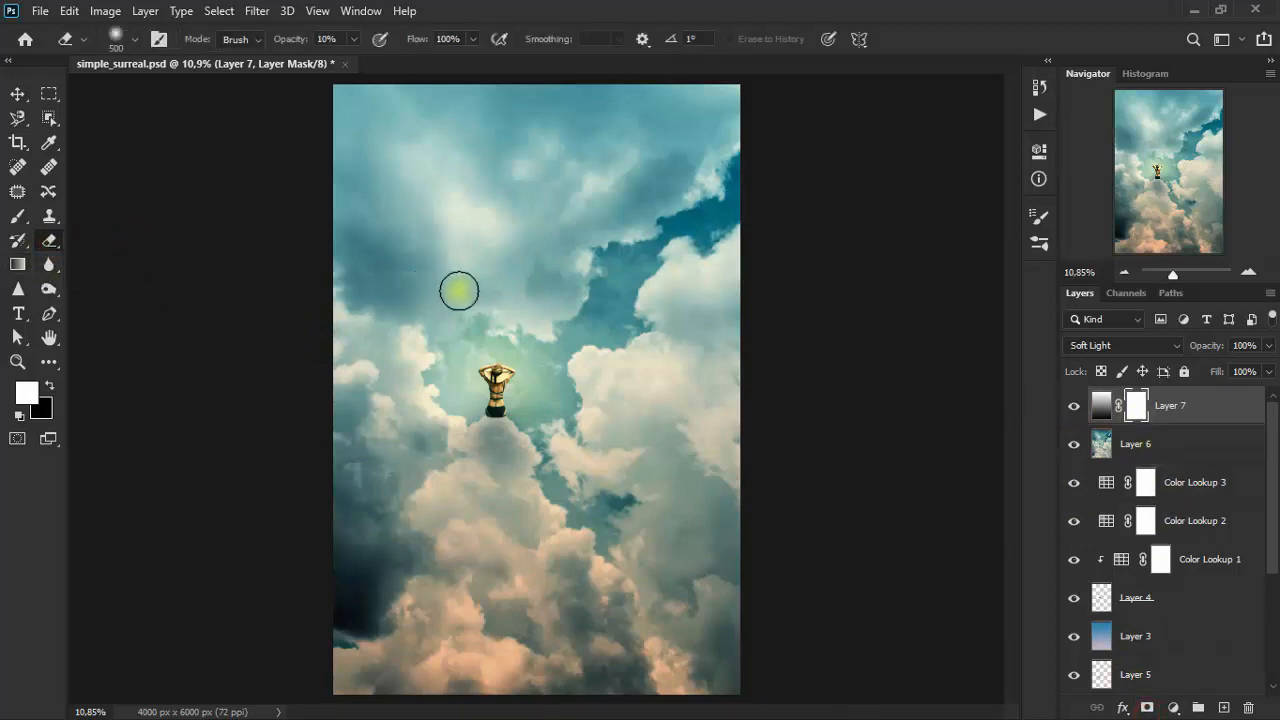
{"action": "key", "text": "bracketright"}
{"action": "key", "text": "bracketright"}
{"action": "key", "text": "bracketright"}
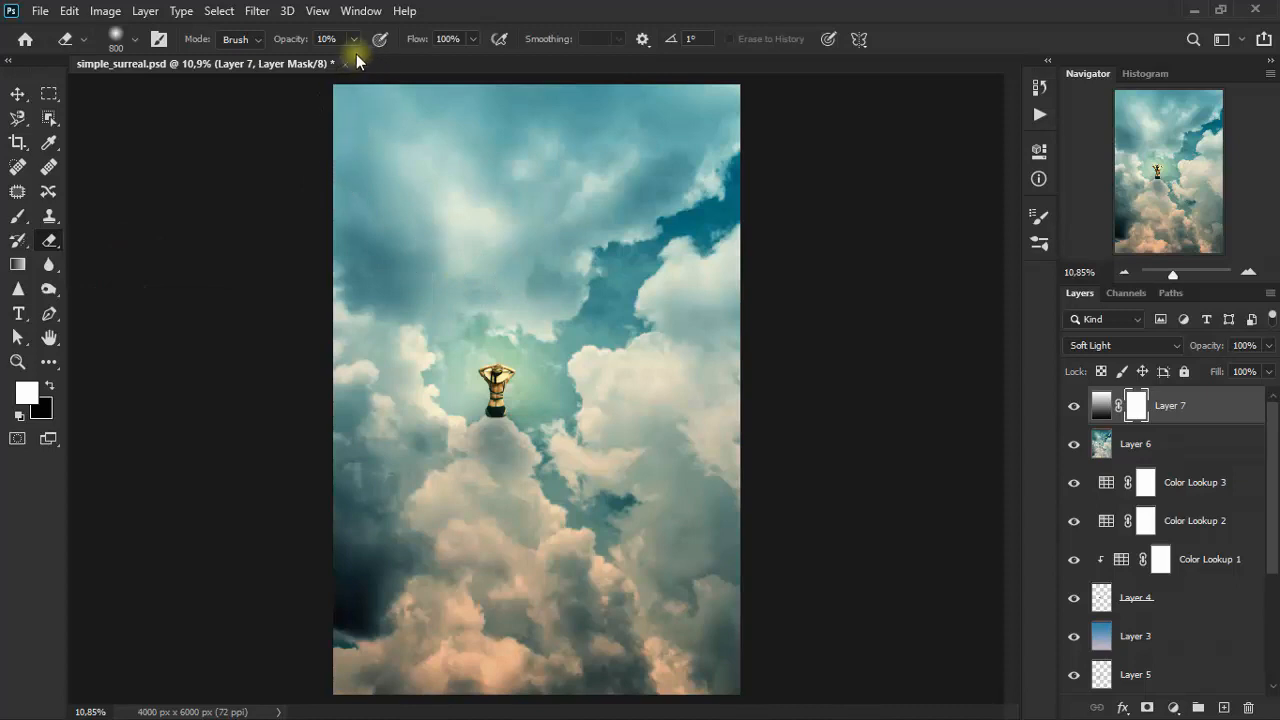
{"action": "left_click", "coordinate": [352, 40]}
{"action": "left_click_drag", "start_coordinate": [352, 60], "coordinate": [357, 58]}
{"action": "left_click", "coordinate": [435, 8]}
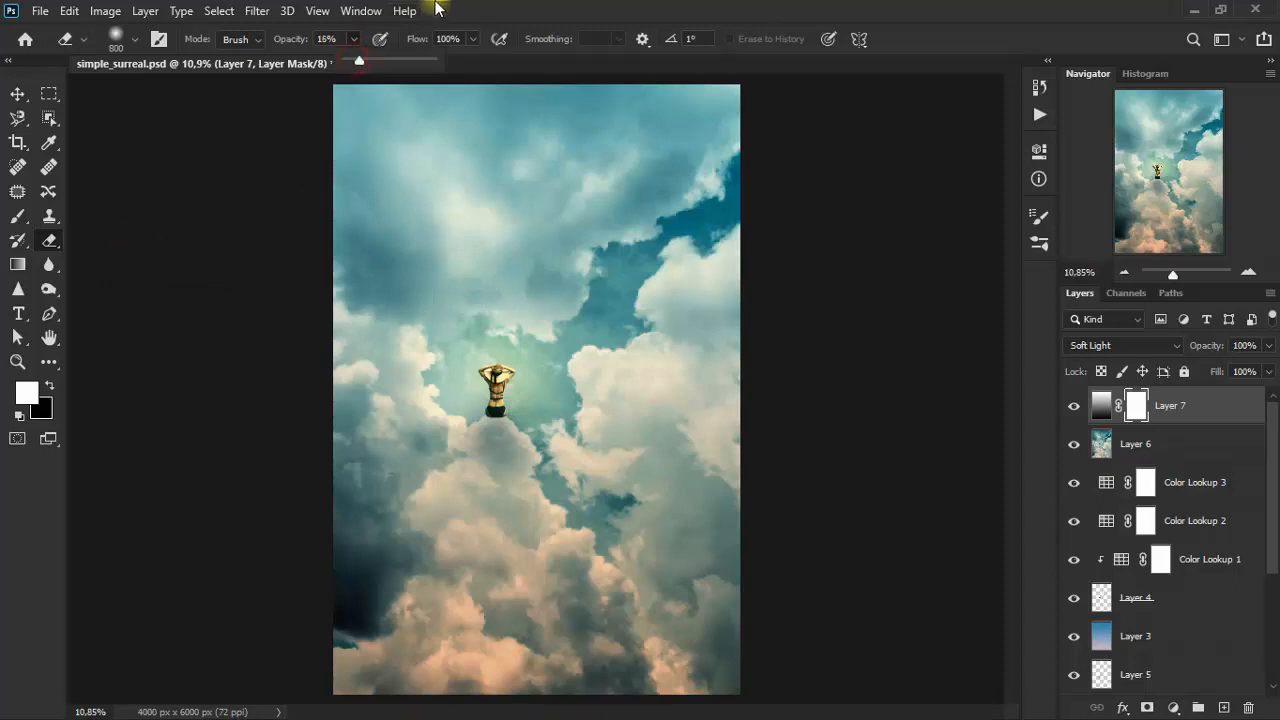
Step: Erase on the gradient layer's mask to reduce its brightening across the upper sky, with a touch on the dark lower-left cloud
{"action": "left_click", "coordinate": [460, 231]}
{"action": "left_click", "coordinate": [436, 222]}
{"action": "left_click", "coordinate": [482, 207]}
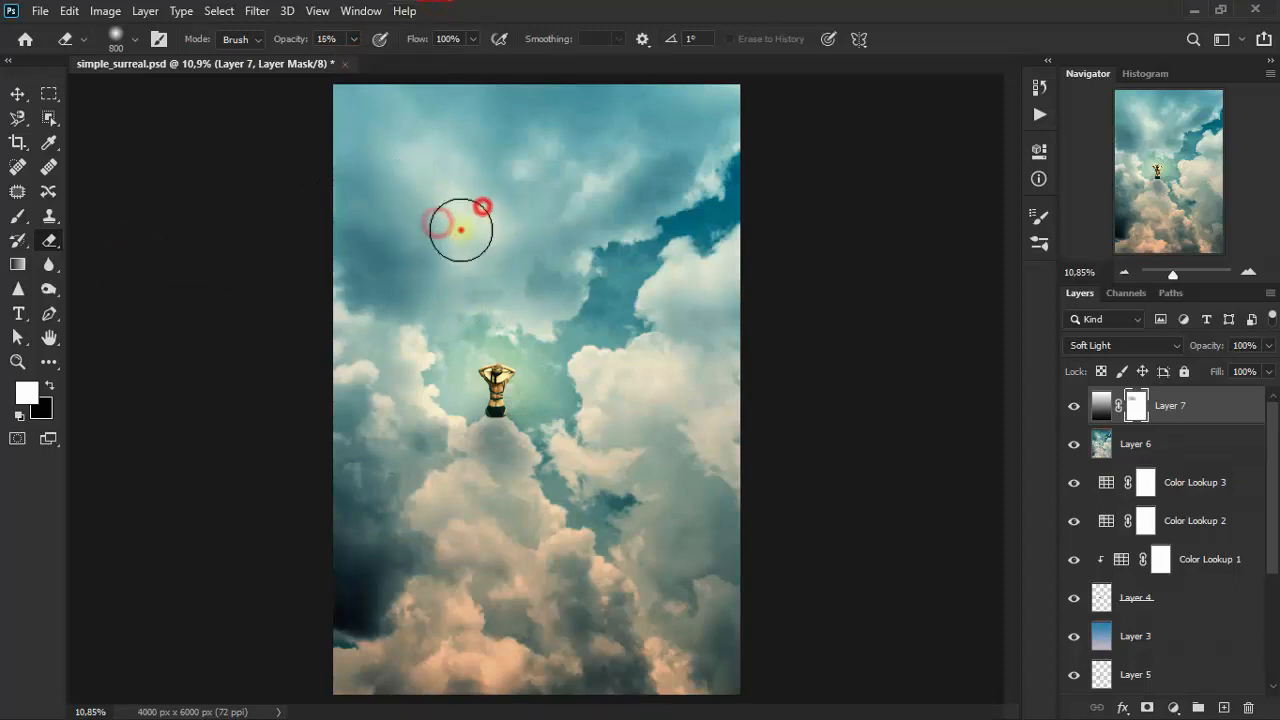
{"action": "left_click", "coordinate": [512, 300]}
{"action": "left_click", "coordinate": [344, 610]}
{"action": "left_click", "coordinate": [420, 154]}
{"action": "left_click", "coordinate": [474, 214]}
{"action": "left_click", "coordinate": [489, 234]}
{"action": "left_click", "coordinate": [611, 261]}
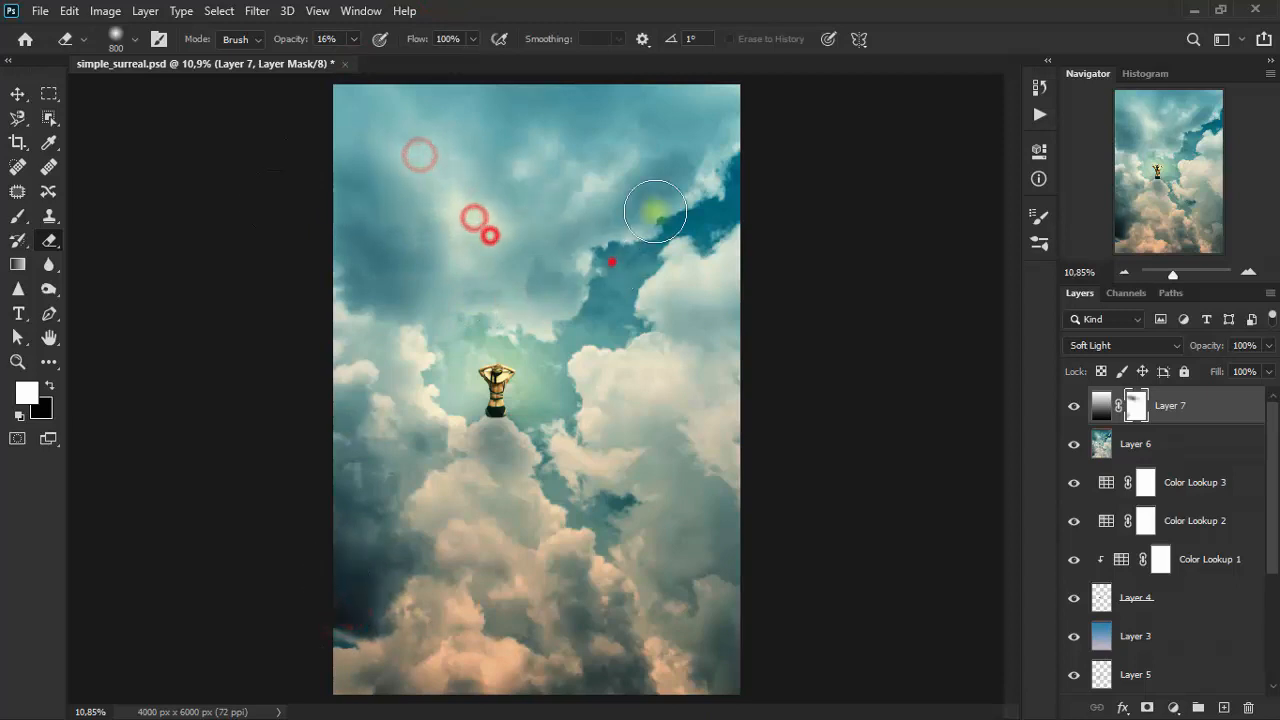
{"action": "left_click", "coordinate": [635, 186]}
{"action": "left_click", "coordinate": [651, 144]}
{"action": "left_click", "coordinate": [397, 117]}
{"action": "left_click", "coordinate": [386, 300]}
{"action": "left_click", "coordinate": [514, 314]}
{"action": "left_click", "coordinate": [659, 223]}
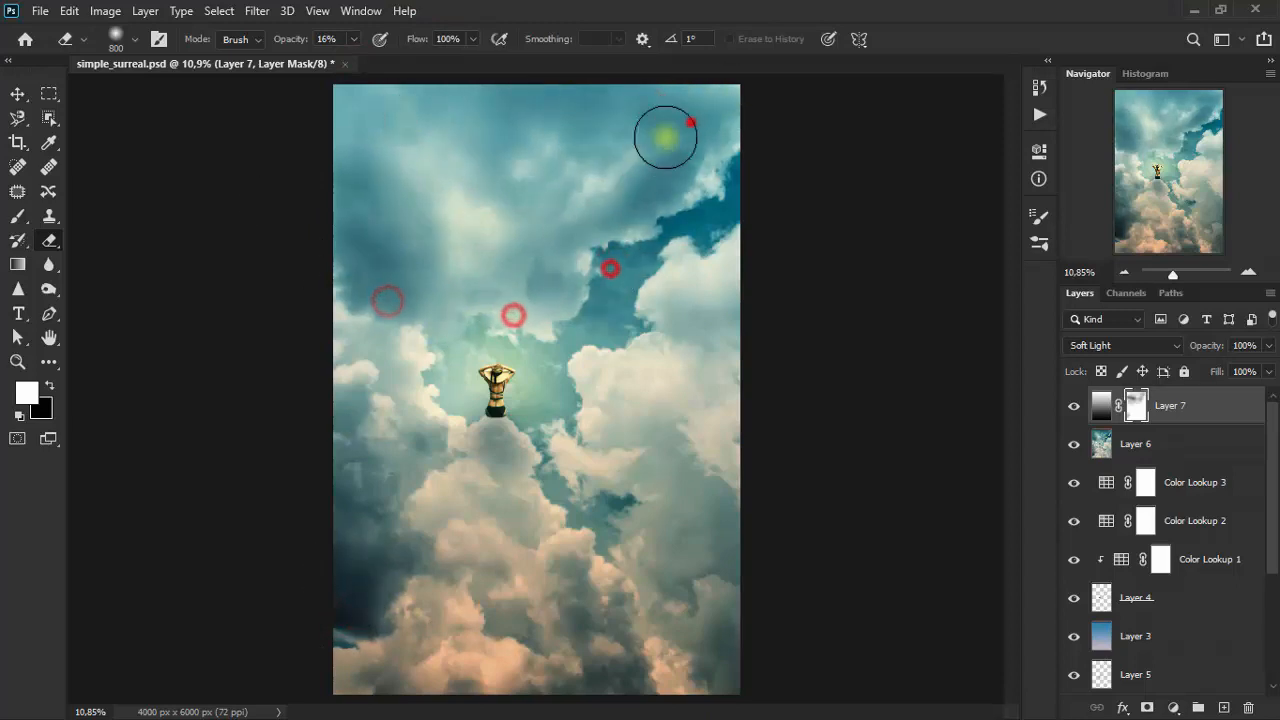
{"action": "left_click", "coordinate": [691, 122]}
{"action": "left_click", "coordinate": [595, 126]}
{"action": "left_click", "coordinate": [545, 149]}
{"action": "left_click", "coordinate": [326, 137]}
{"action": "left_click", "coordinate": [583, 106]}
{"action": "left_click", "coordinate": [692, 98]}
{"action": "left_click", "coordinate": [734, 105]}
{"action": "left_click", "coordinate": [631, 126]}
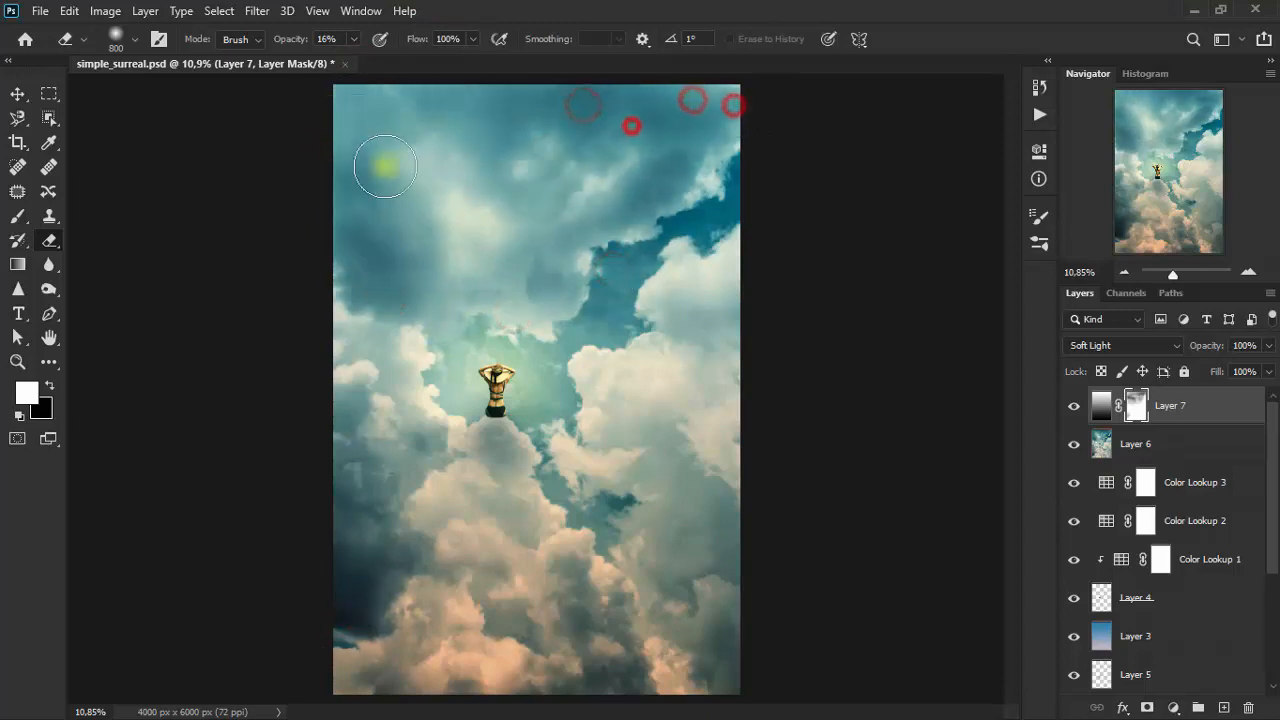
{"action": "left_click", "coordinate": [327, 277]}
{"action": "left_click", "coordinate": [549, 120]}
{"action": "left_click", "coordinate": [403, 189]}
{"action": "left_click", "coordinate": [563, 231]}
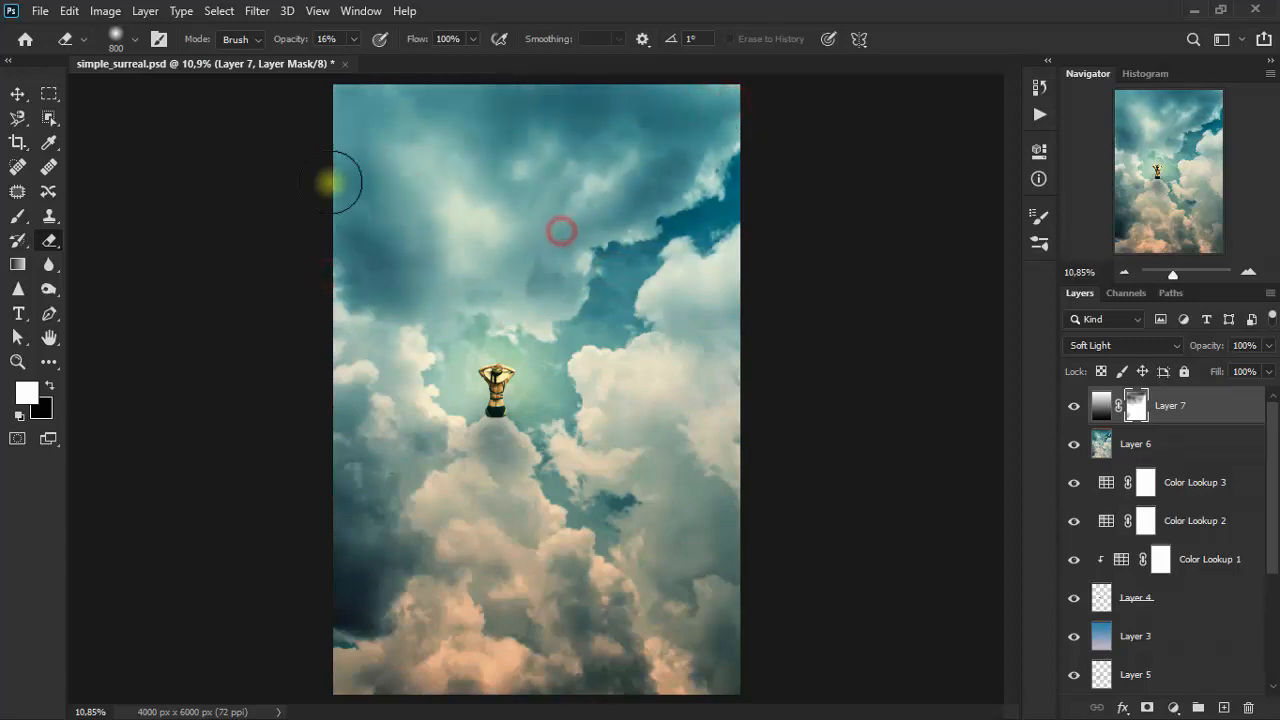
{"action": "left_click", "coordinate": [348, 235]}
{"action": "left_click", "coordinate": [648, 115]}
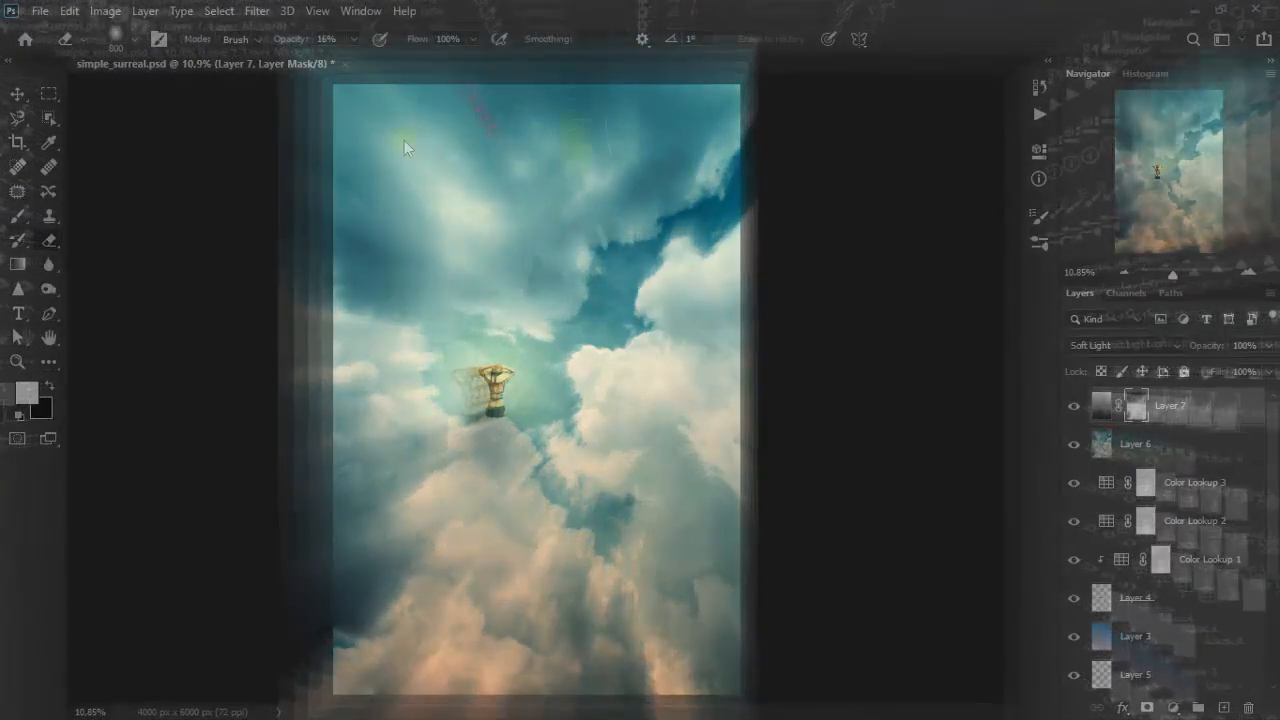
{"action": "left_click", "coordinate": [400, 137]}
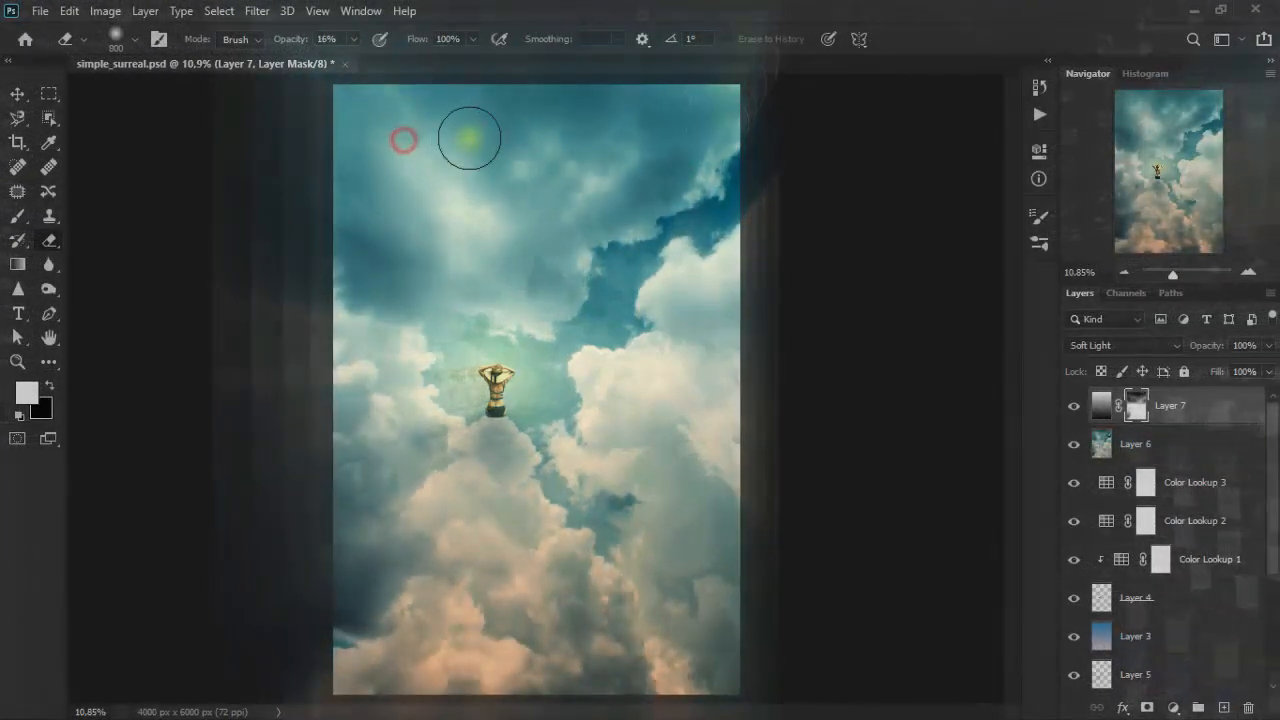
{"action": "left_click", "coordinate": [477, 134]}
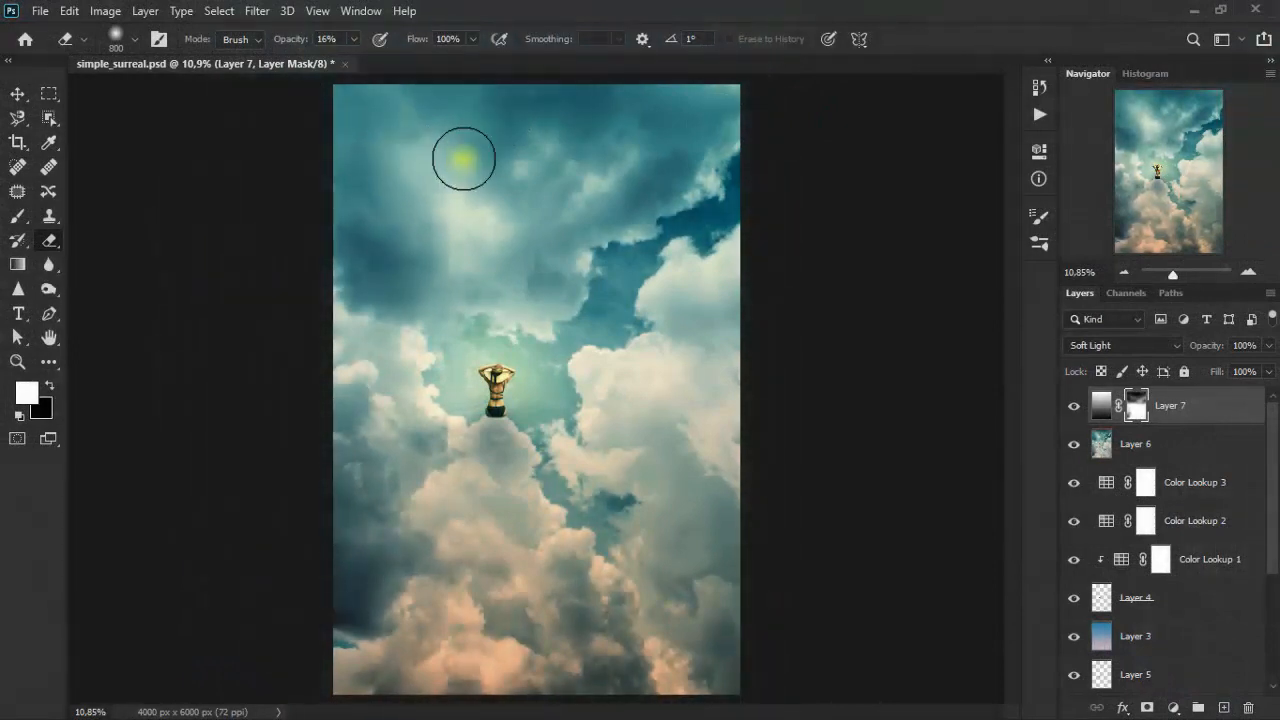
{"action": "left_click", "coordinate": [18, 93]}
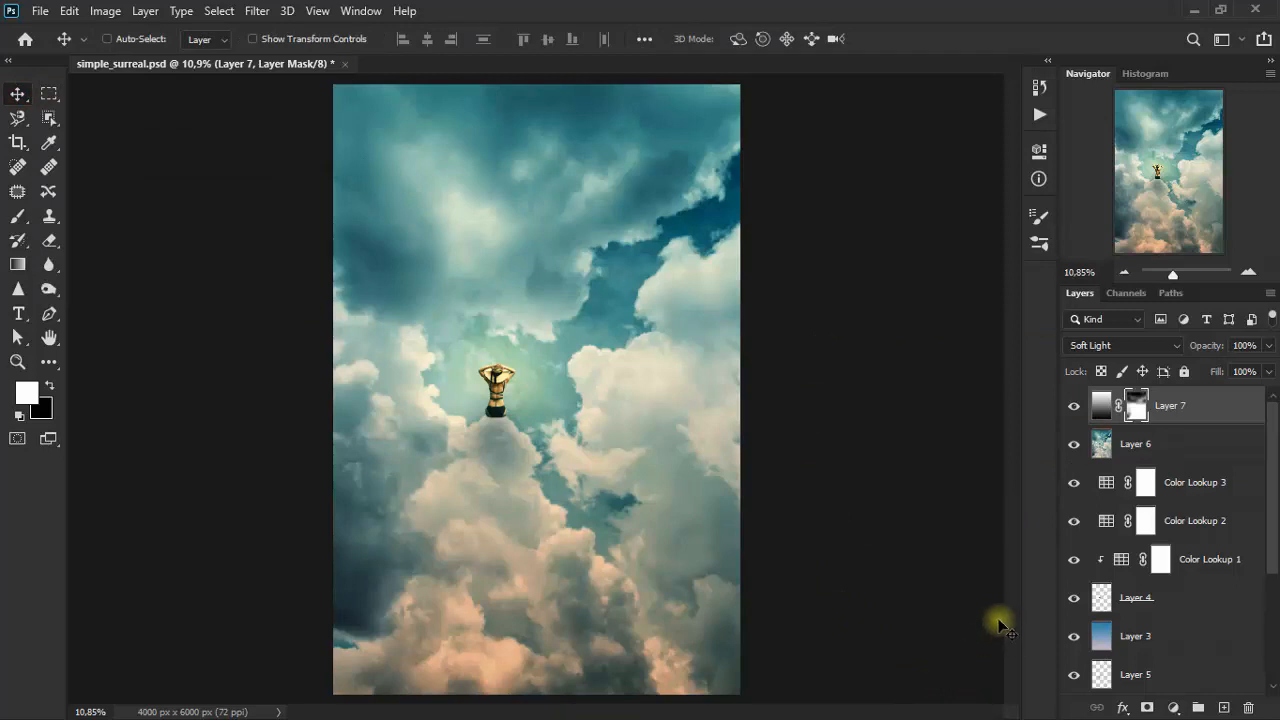
Step: Add a Color Lookup adjustment above the gradient layer using the Kodak 5205 Fuji 3510 (by Adobe).cube 3D LUT
{"action": "left_click", "coordinate": [1174, 707]}
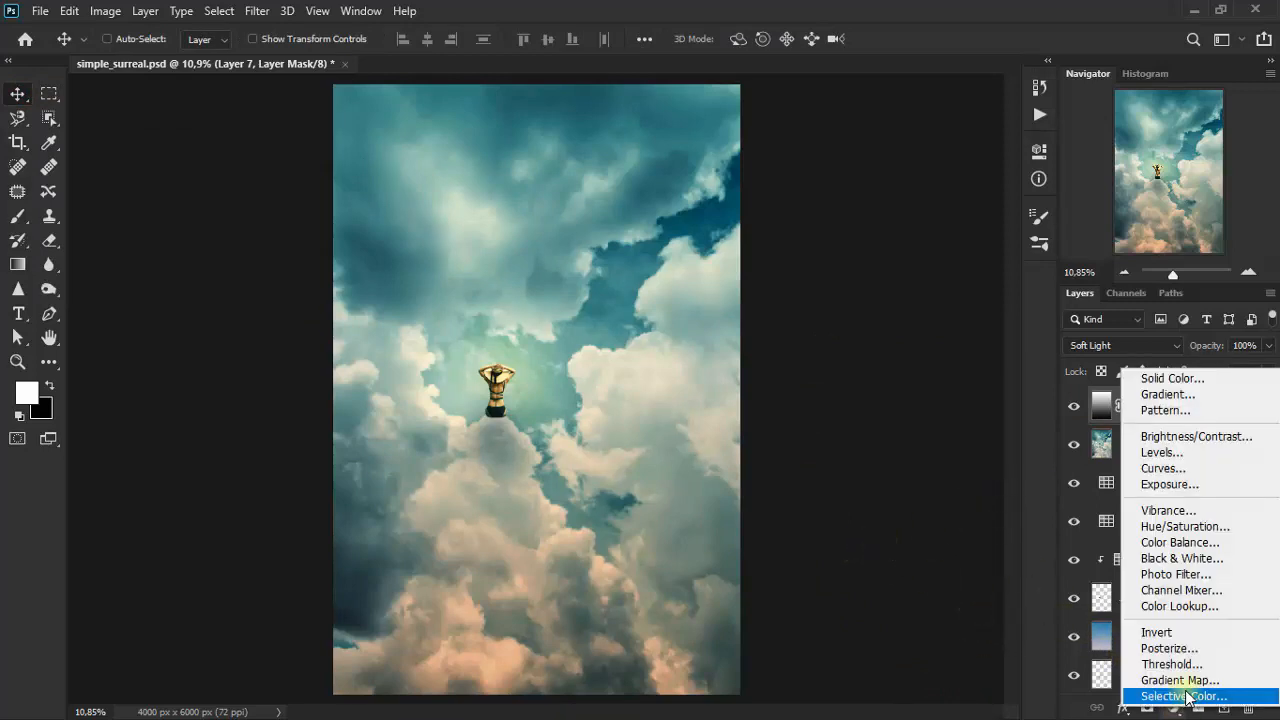
{"action": "left_click", "coordinate": [1230, 604]}
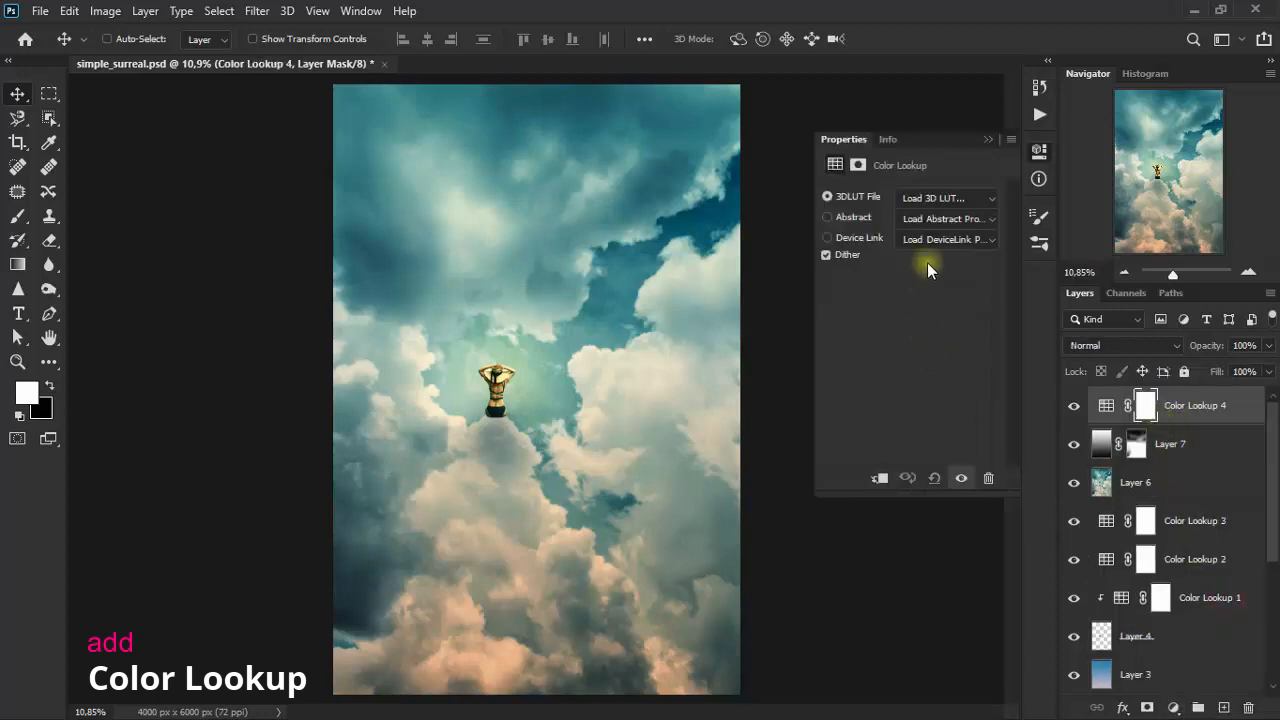
{"action": "left_click", "coordinate": [953, 199]}
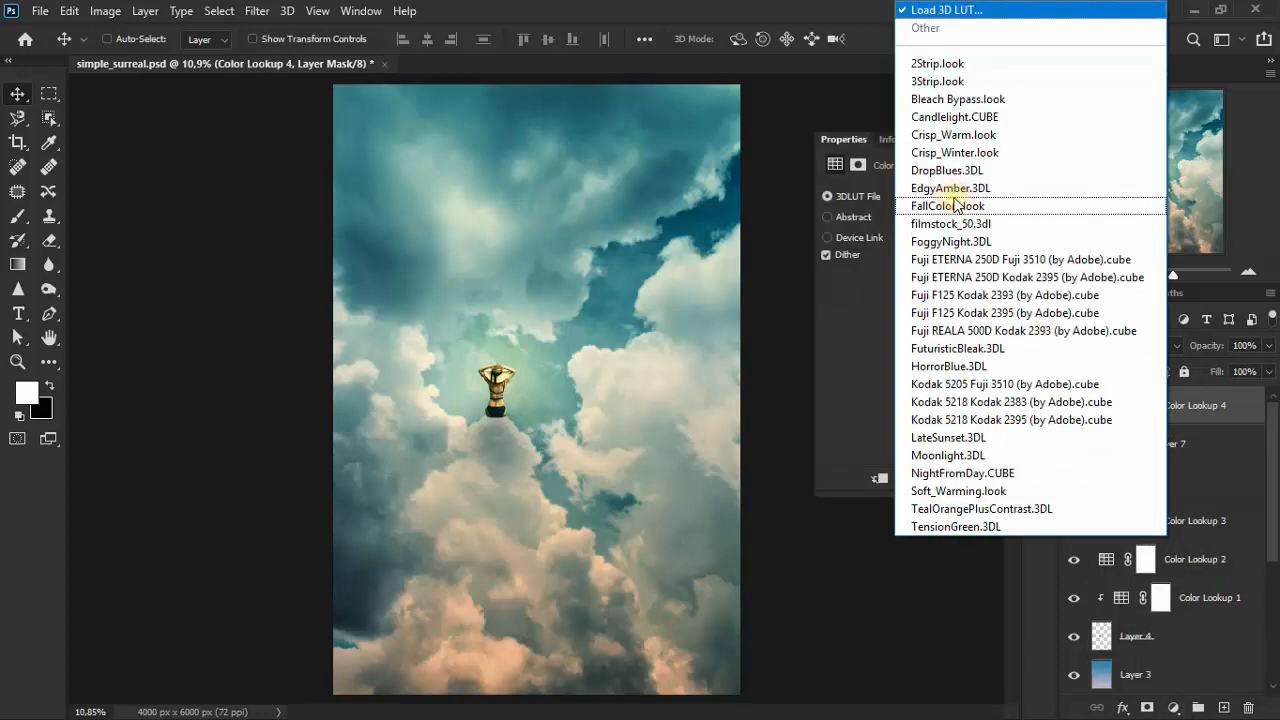
{"action": "left_click", "coordinate": [1090, 386]}
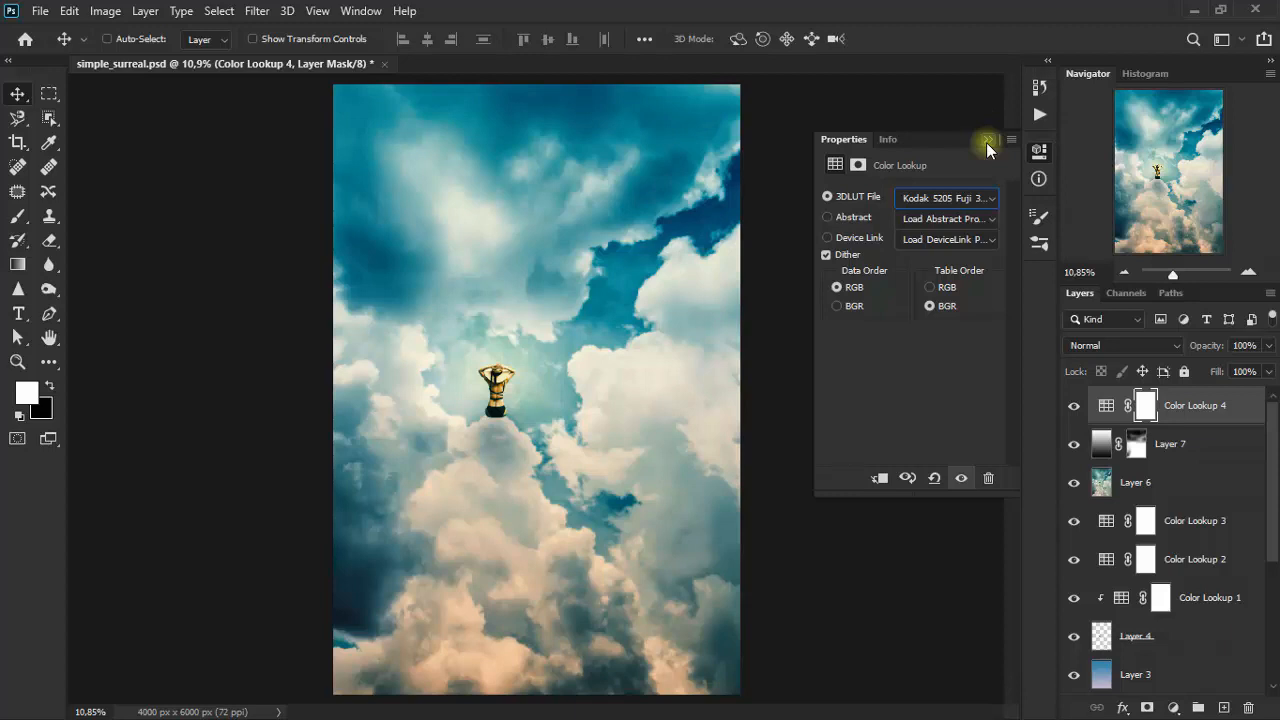
{"action": "left_click", "coordinate": [987, 143]}
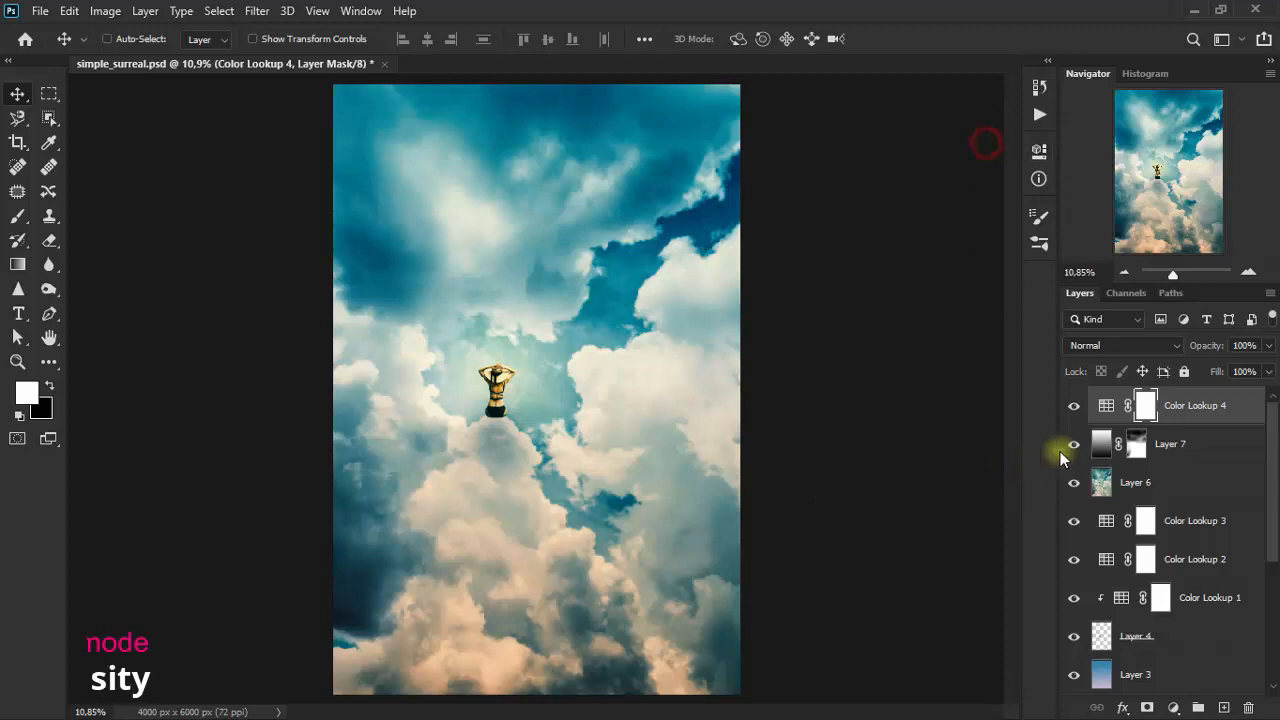
Step: Set the new Color Lookup layer's blending mode to Luminosity and compare the image with and without it
{"action": "left_click", "coordinate": [1117, 348]}
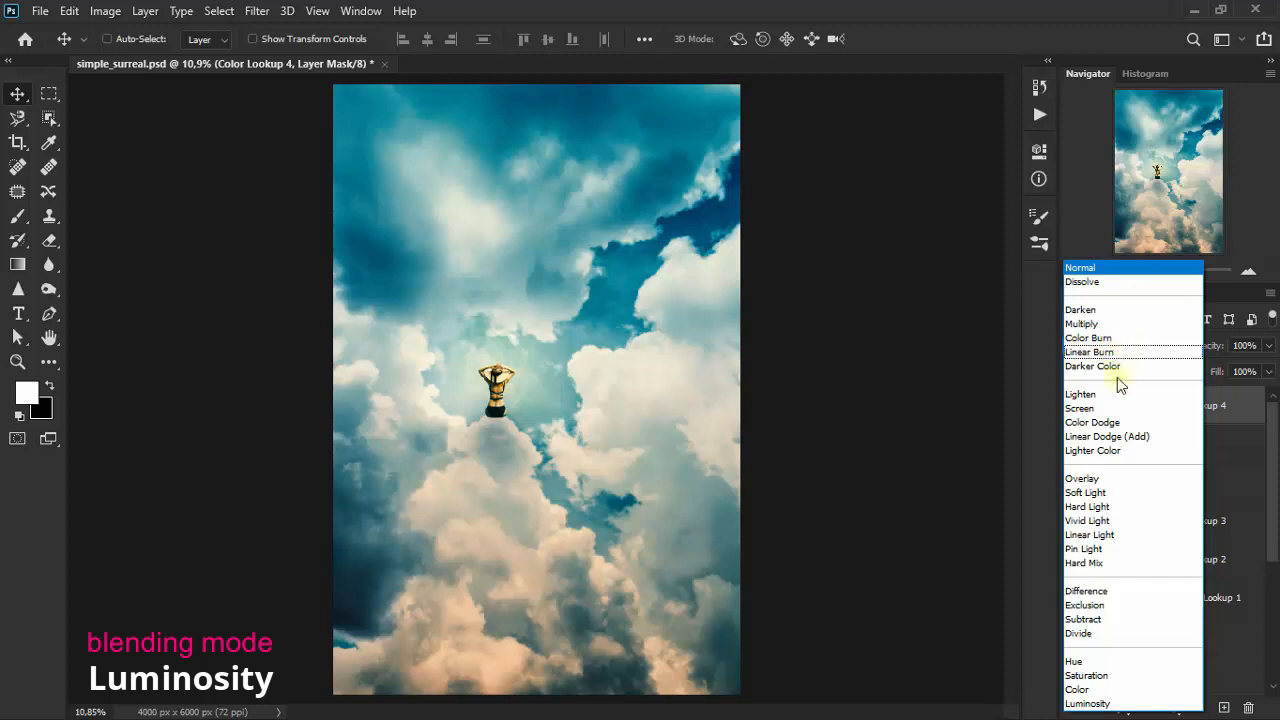
{"action": "left_click", "coordinate": [1087, 703]}
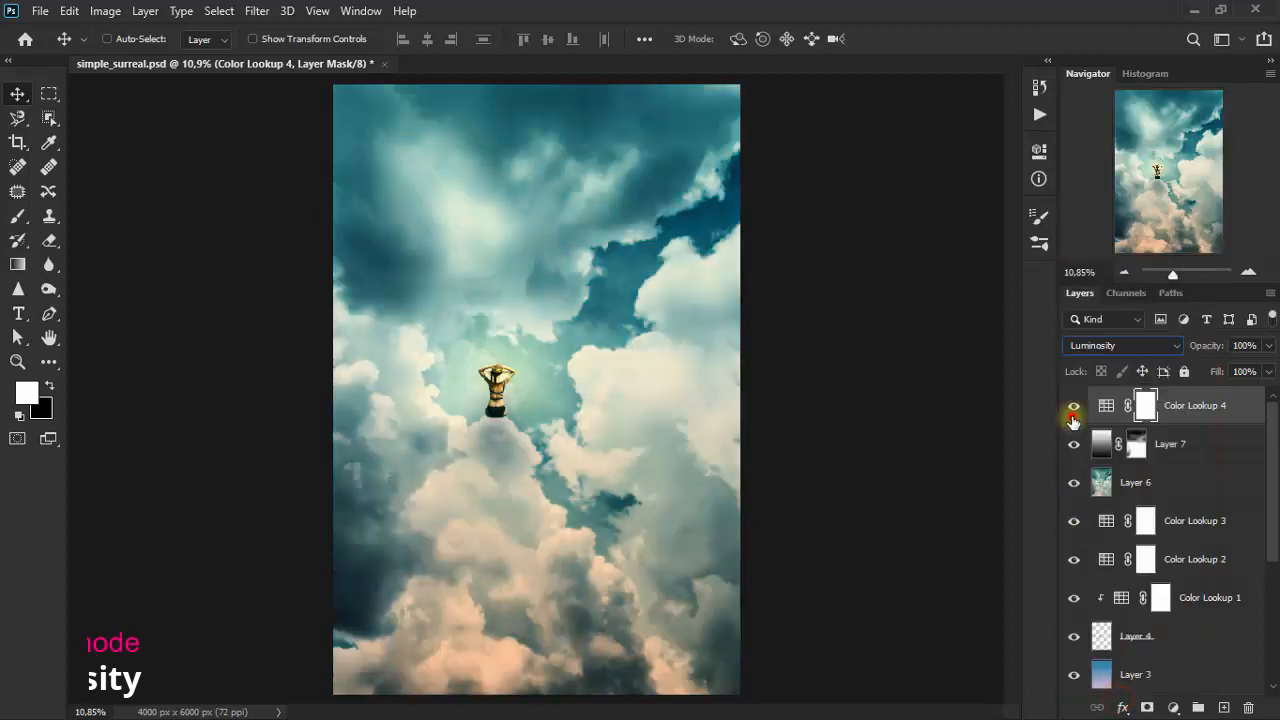
{"action": "left_click", "coordinate": [1073, 406]}
{"action": "left_click", "coordinate": [1073, 406]}
{"action": "left_click", "coordinate": [1073, 410]}
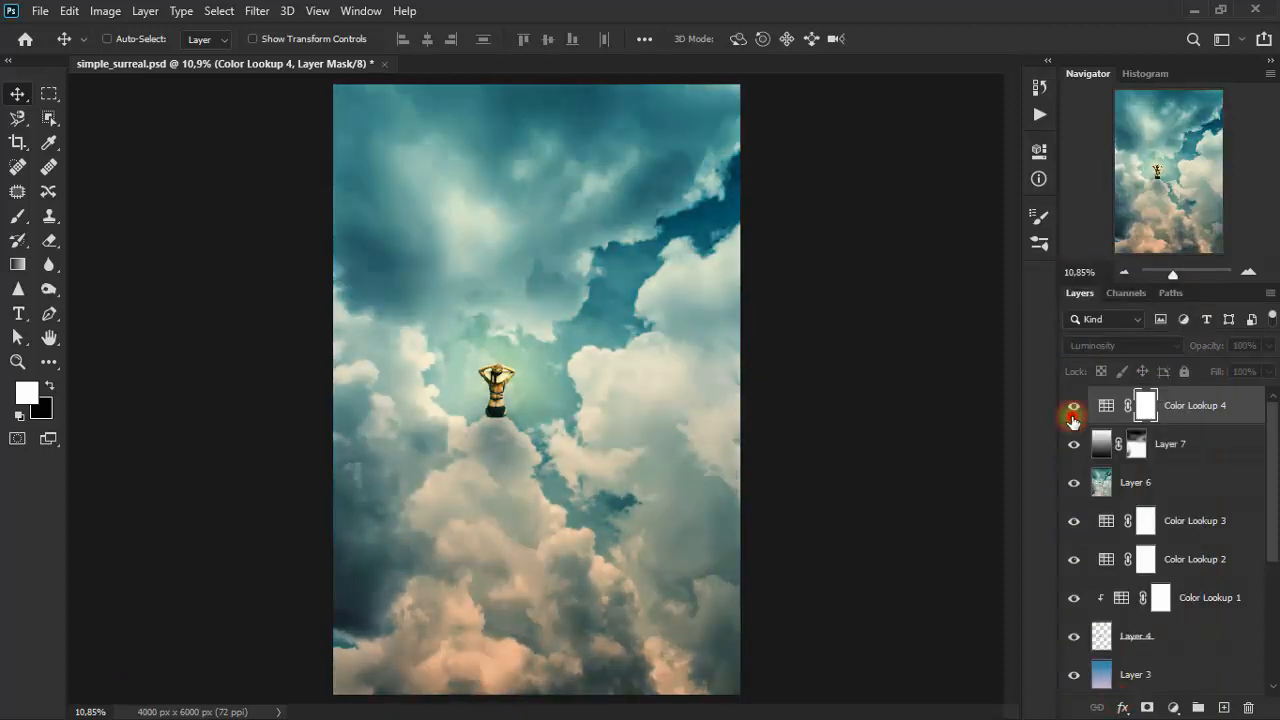
{"action": "left_click", "coordinate": [1073, 410]}
{"action": "left_click", "coordinate": [1073, 414]}
{"action": "left_click", "coordinate": [1073, 414]}
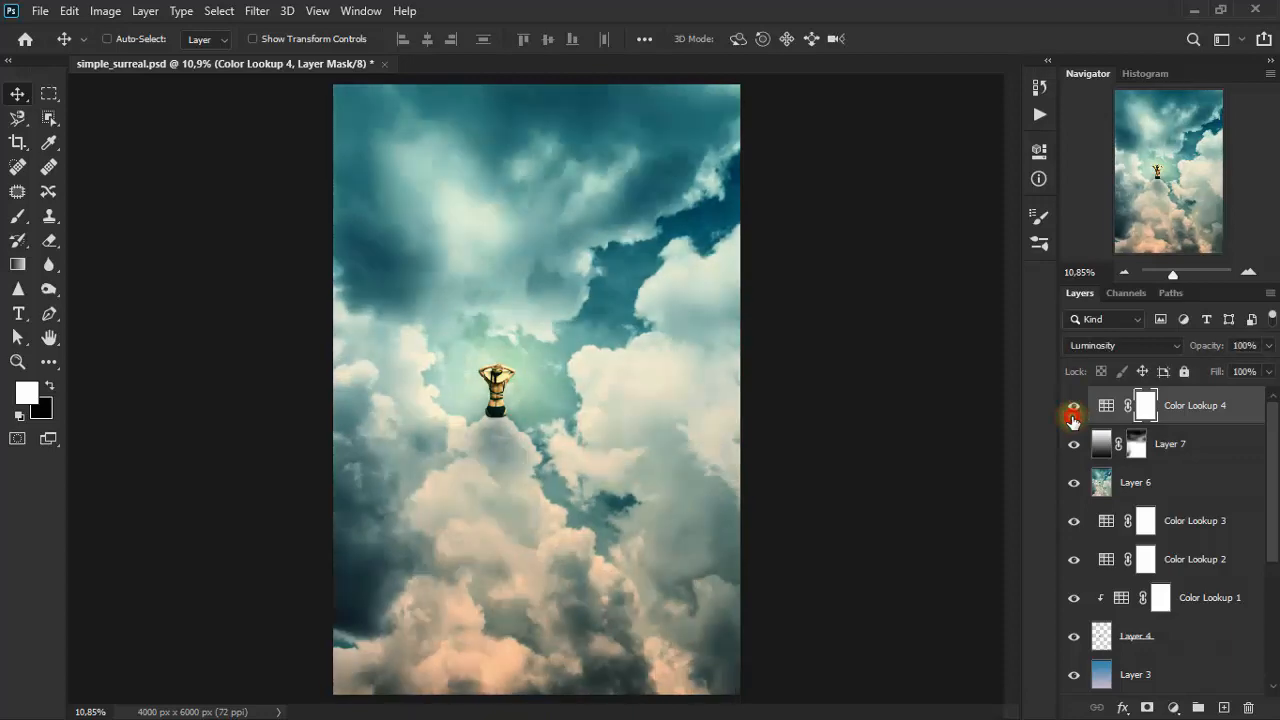